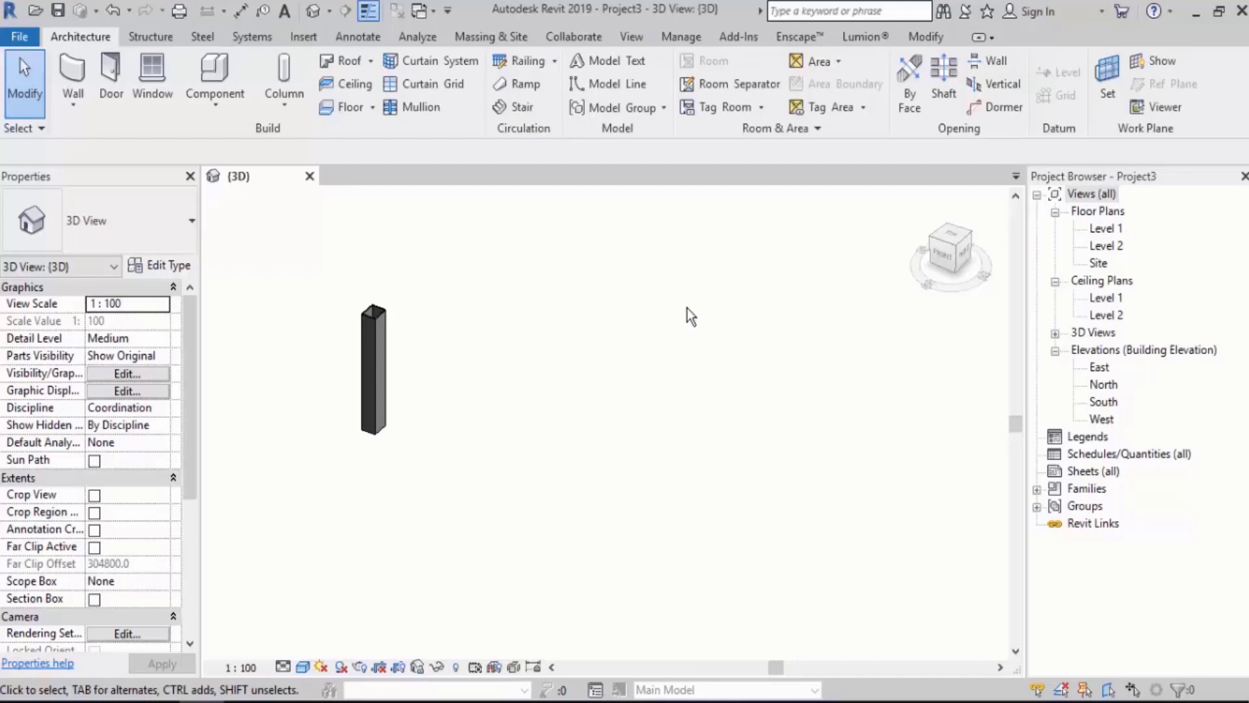
- Create a new family from the Metric Structural Column.rft template
click(12, 38)
mouse_move(121, 111)
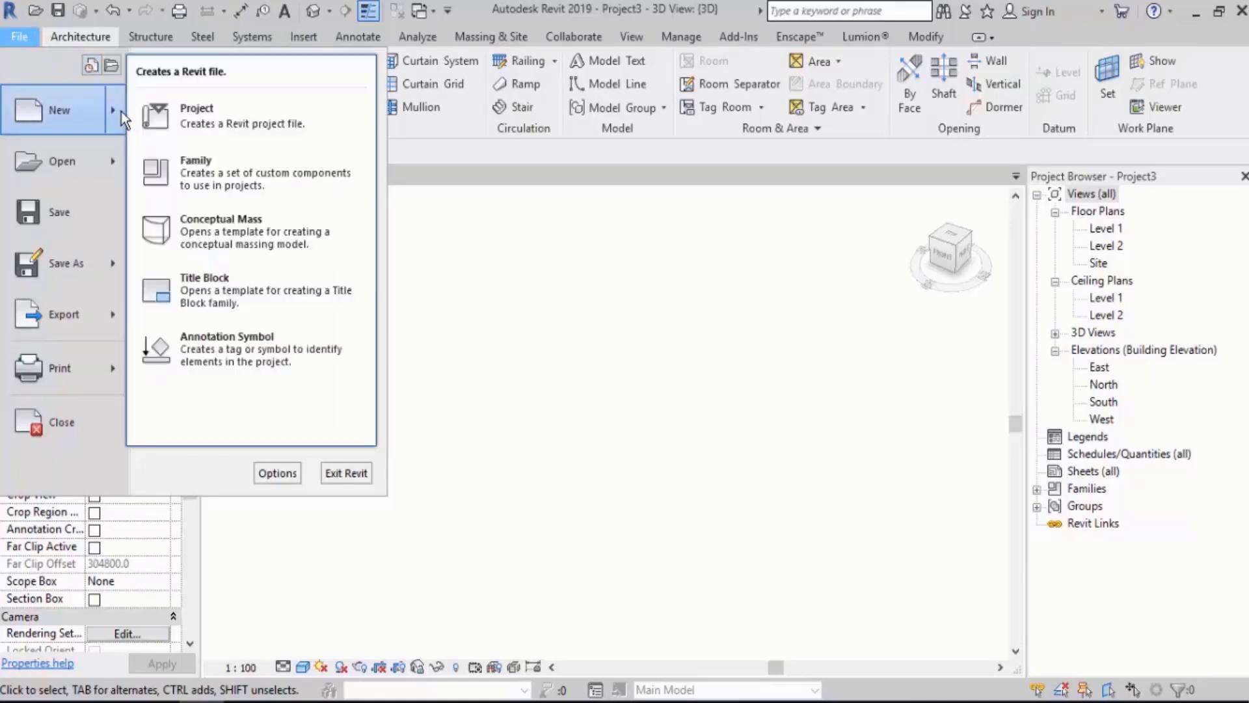
click(202, 162)
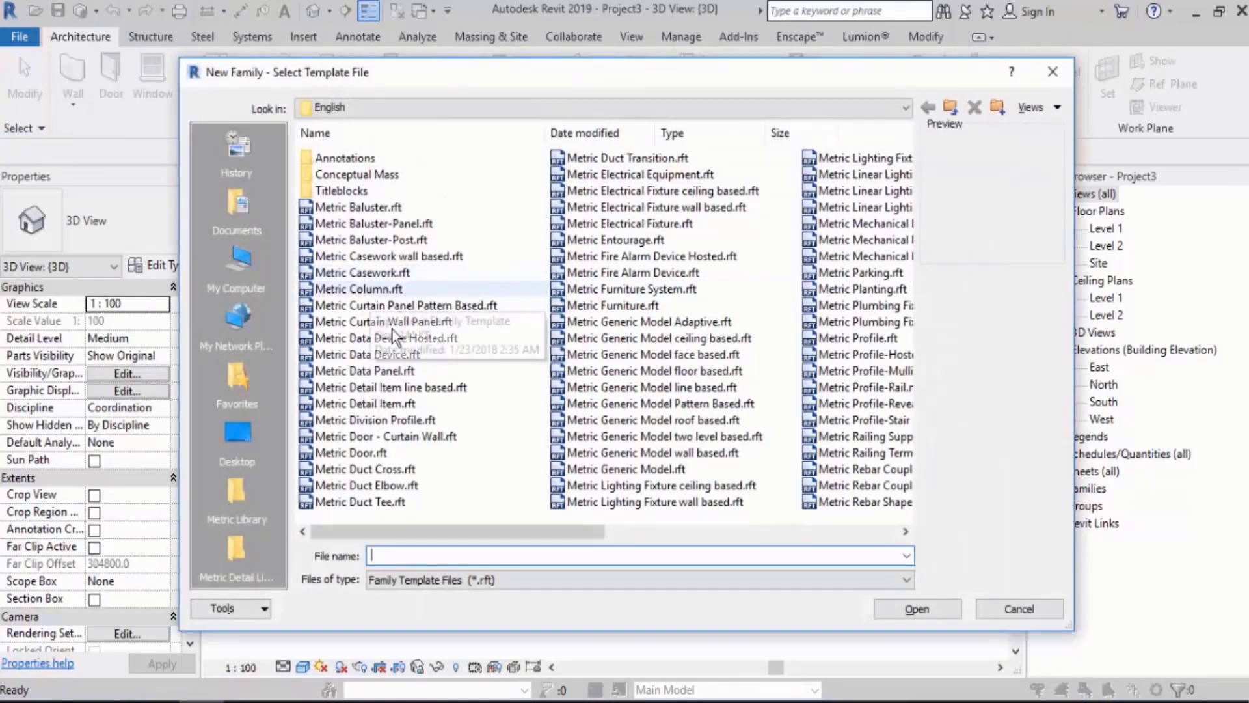
drag(560, 531, 873, 528)
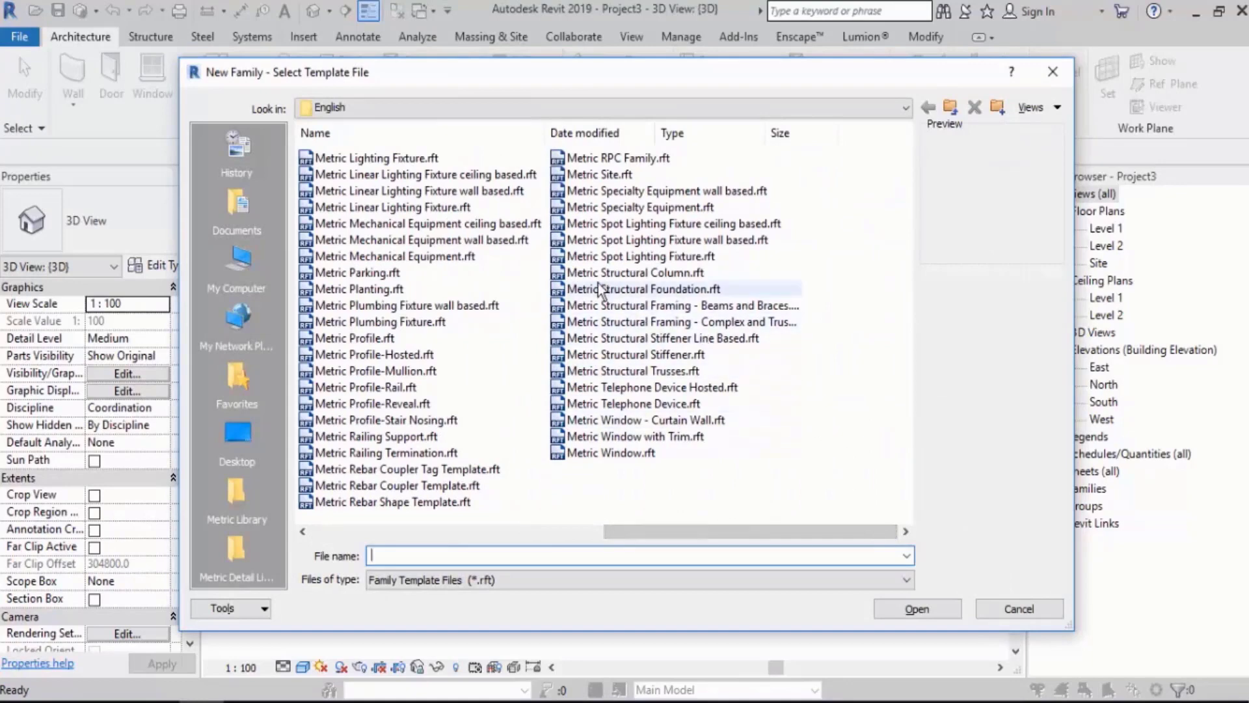
click(650, 273)
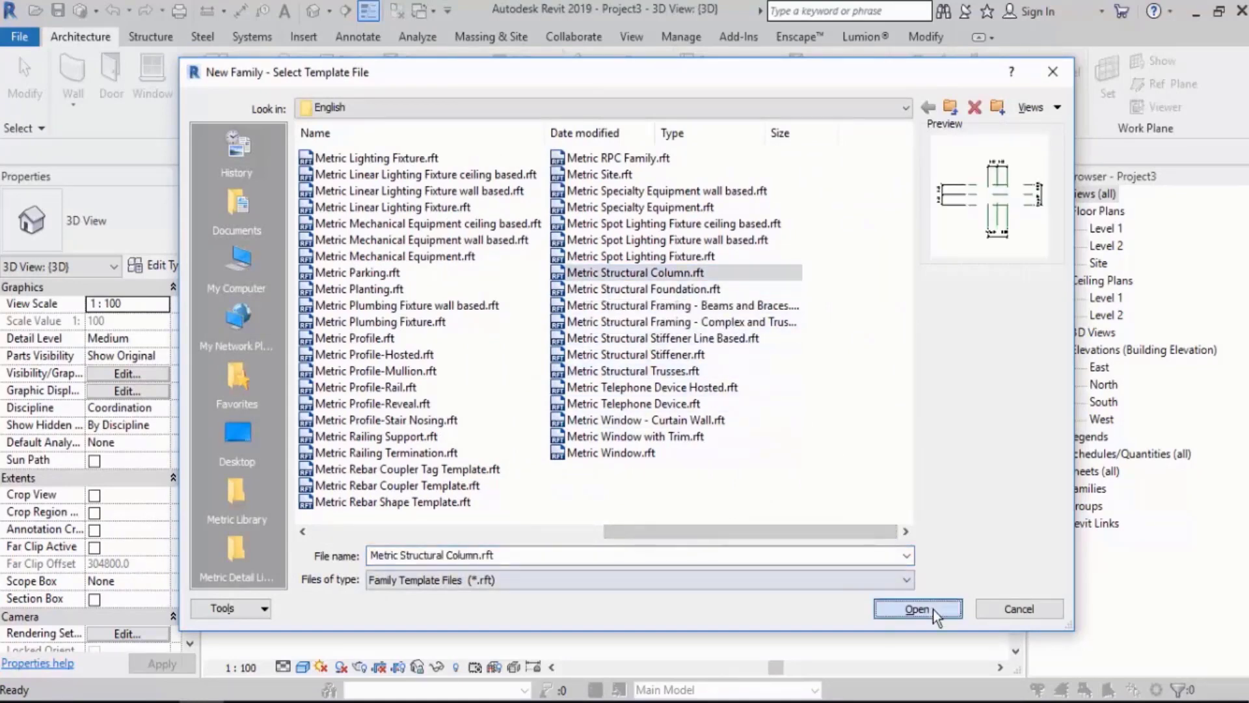
click(931, 607)
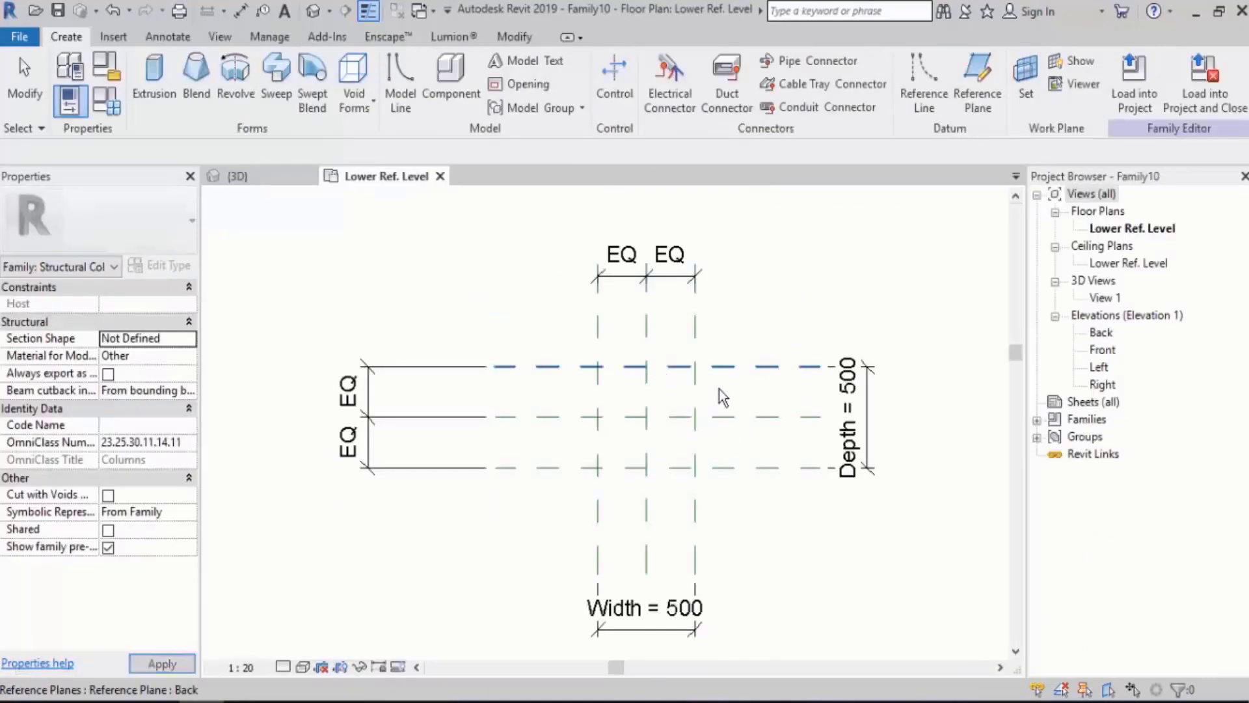
- Examine the Is Reference property of the Center (Front/Back) and Center (Left/Right) reference planes
mouse_move(789, 350)
middle_down()
mouse_move(694, 349)
mouse_move(692, 311)
middle_up()
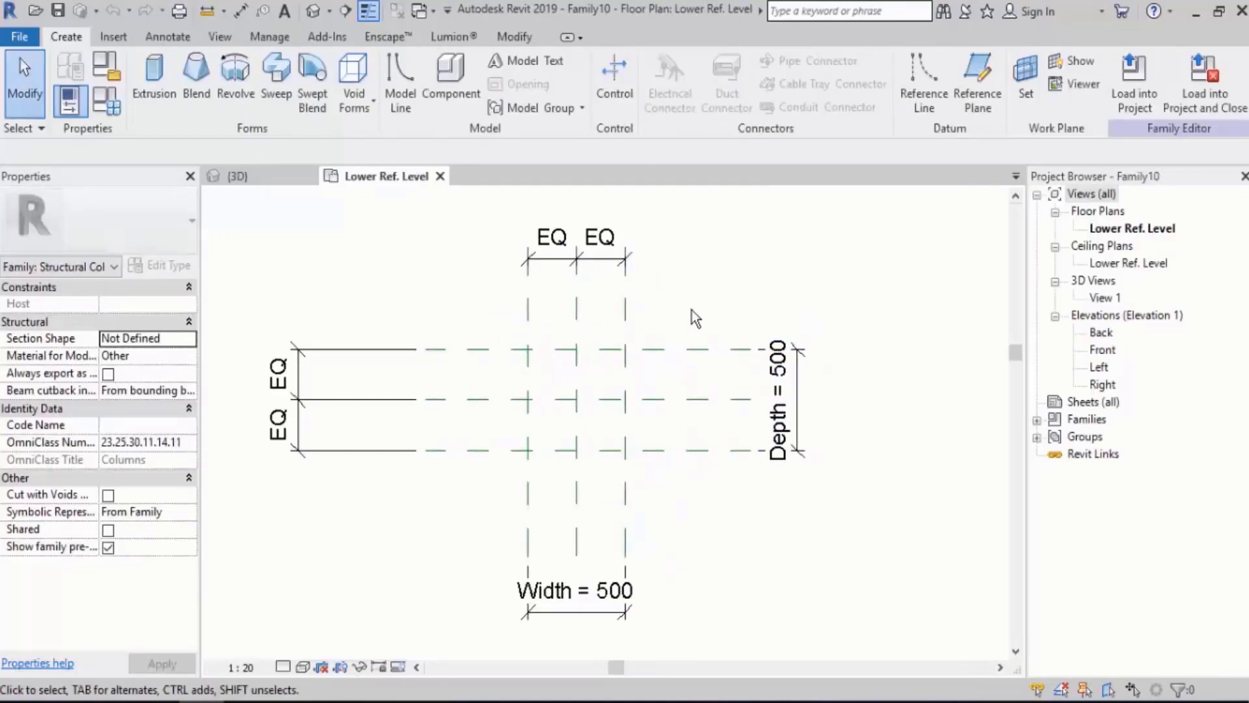
click(598, 404)
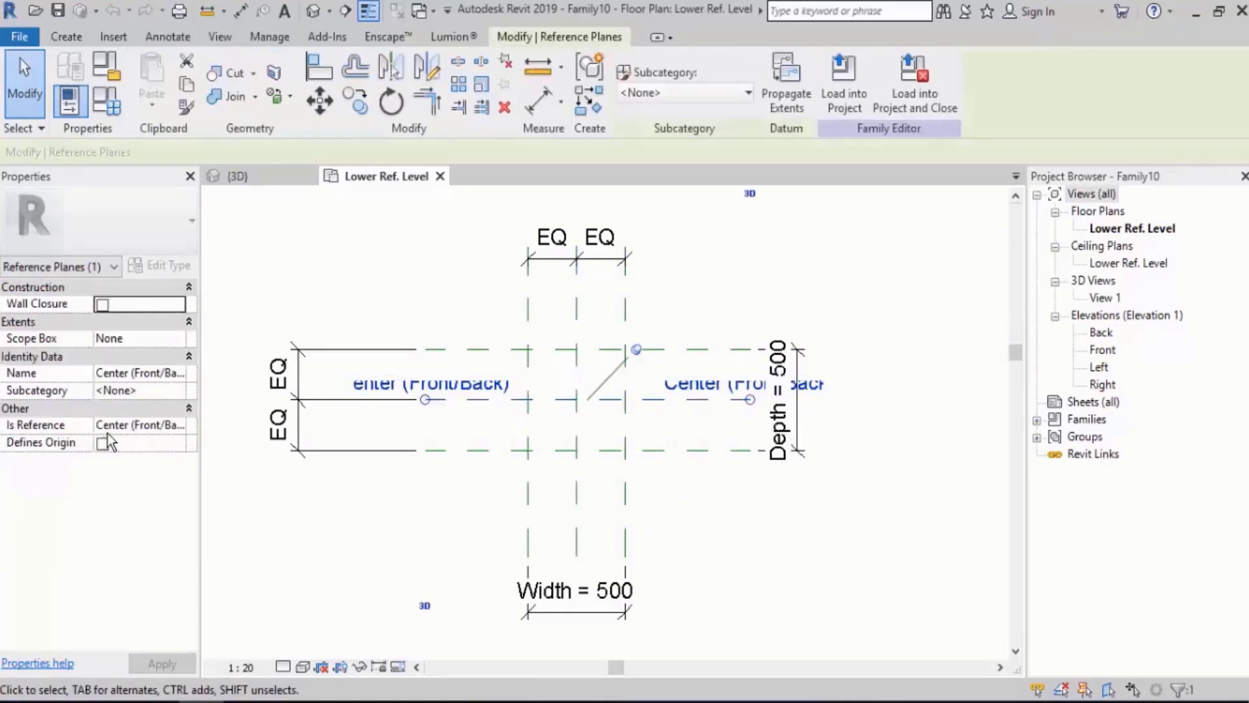
click(577, 367)
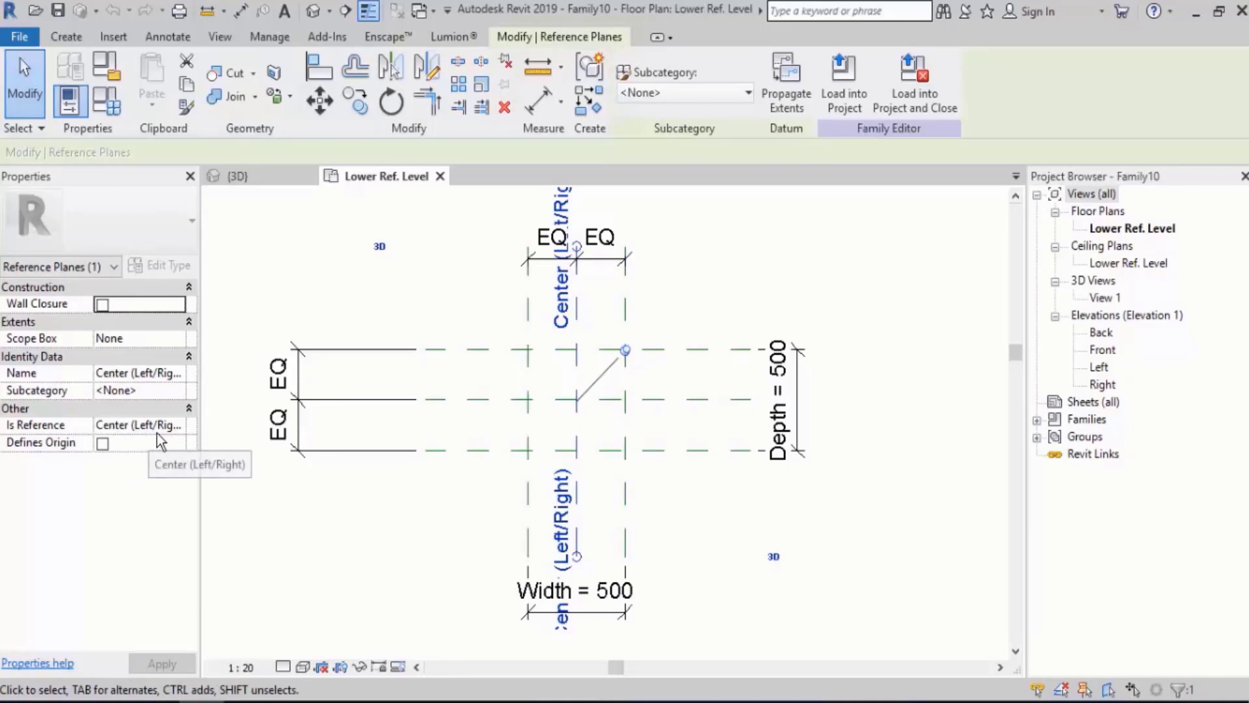
click(659, 400)
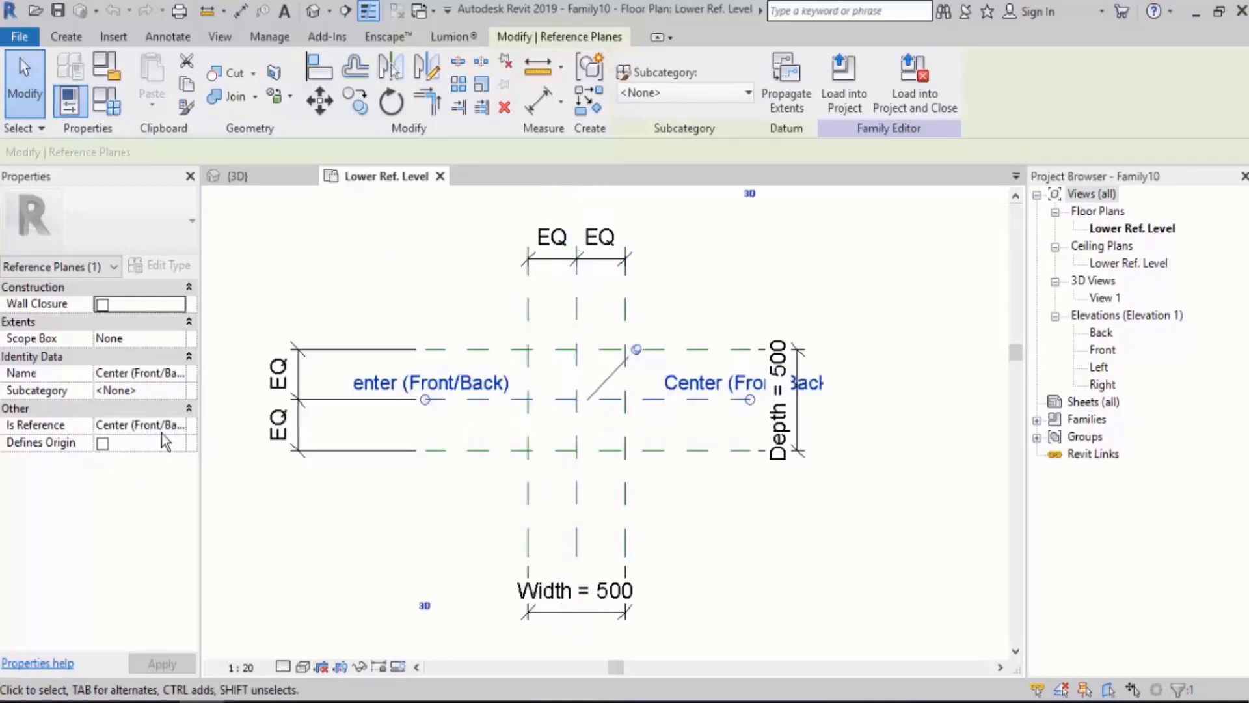
click(760, 292)
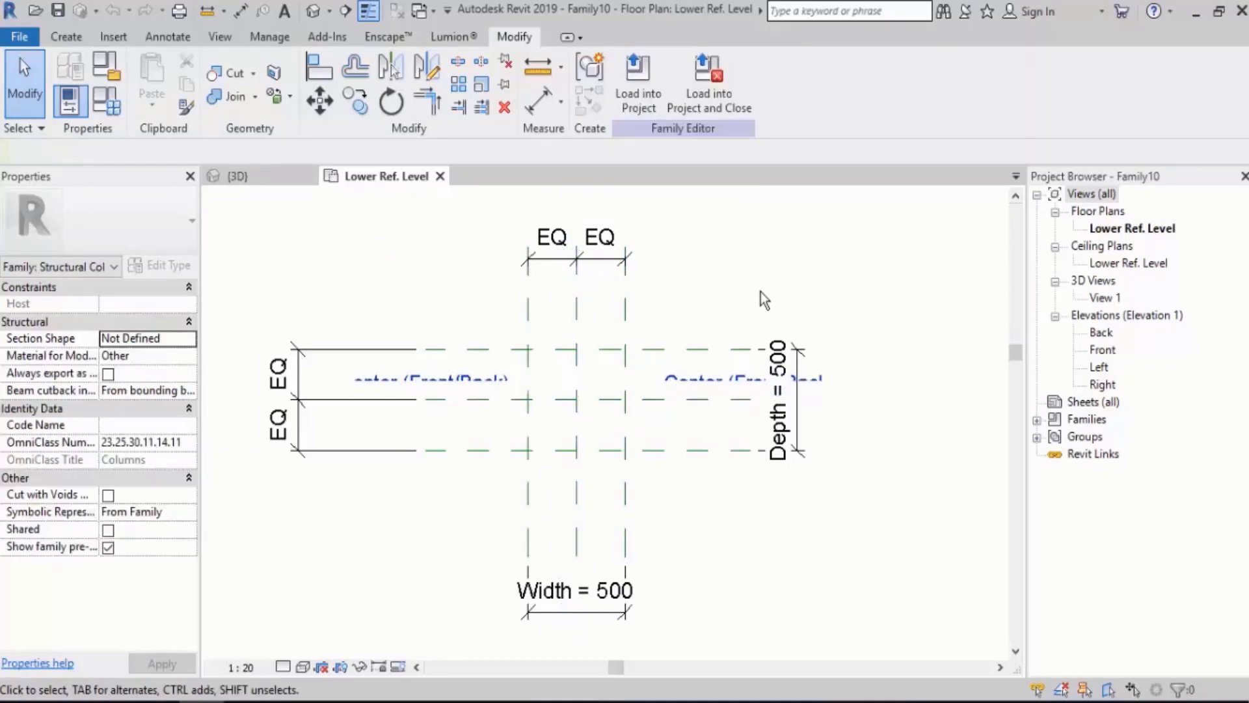
- Delete all the template's dimensions and reference planes except the two pinned centre planes
scroll(760, 292, down, 2)
drag(838, 234, 289, 603)
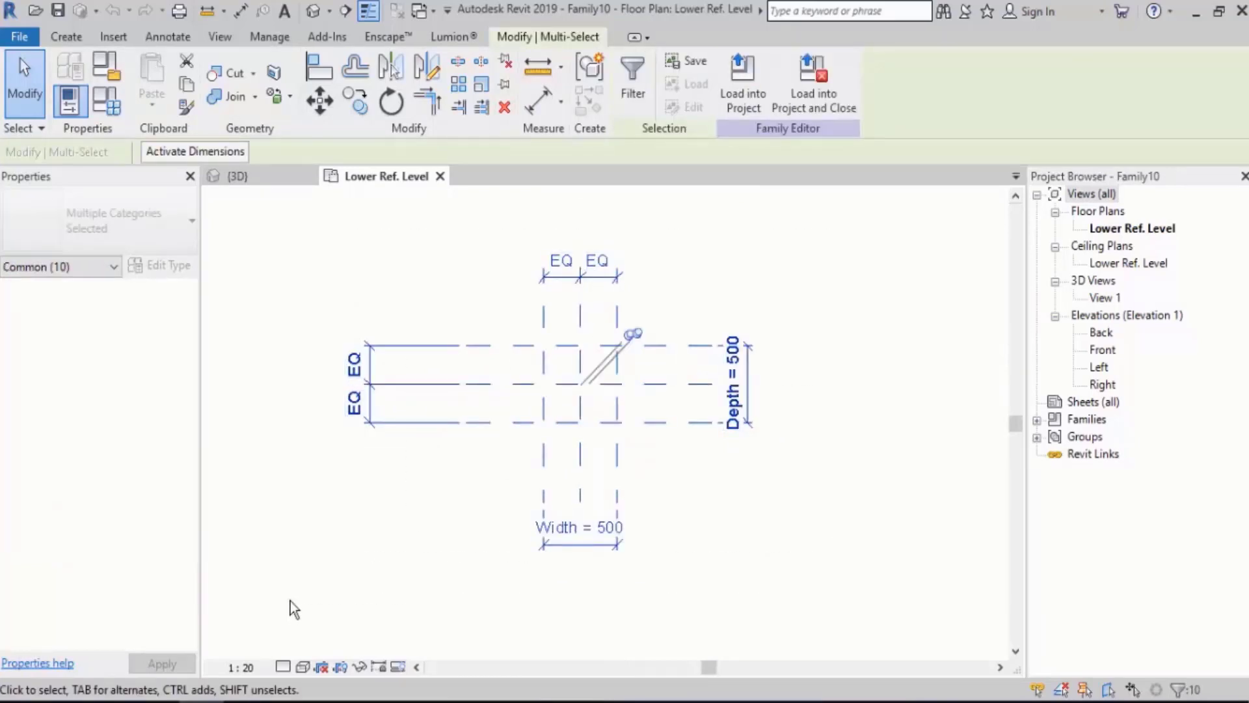
click(504, 107)
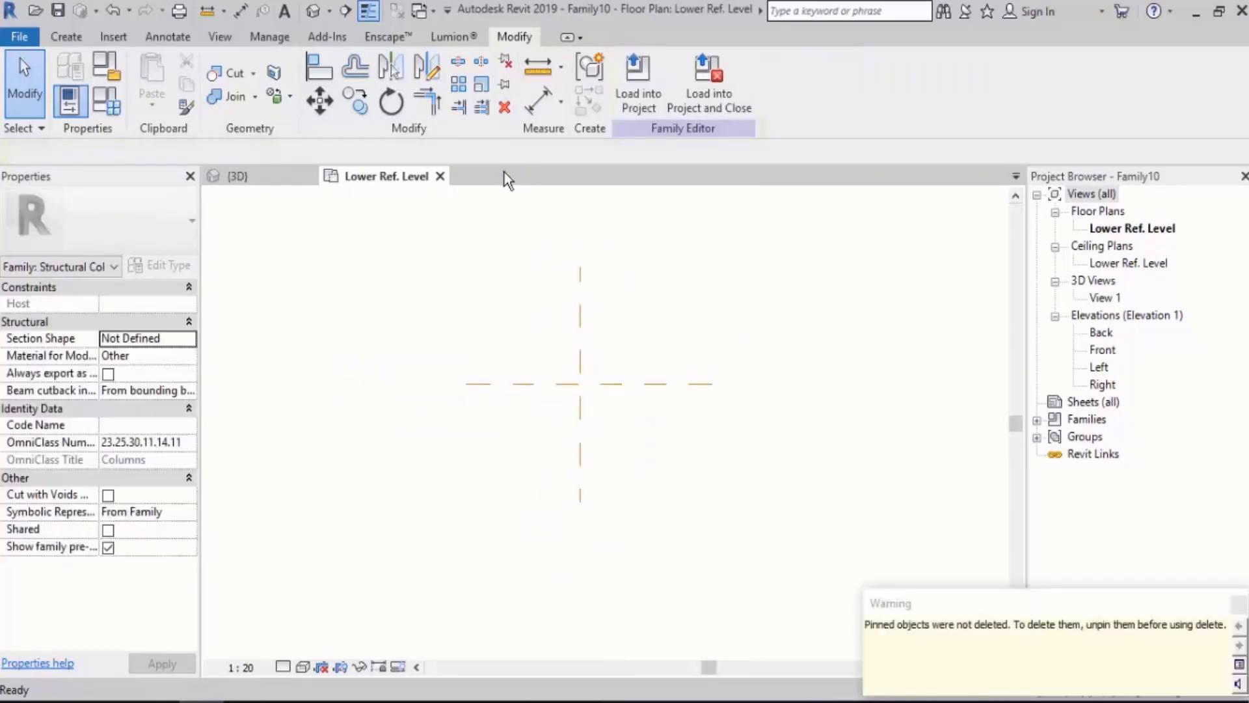
click(645, 318)
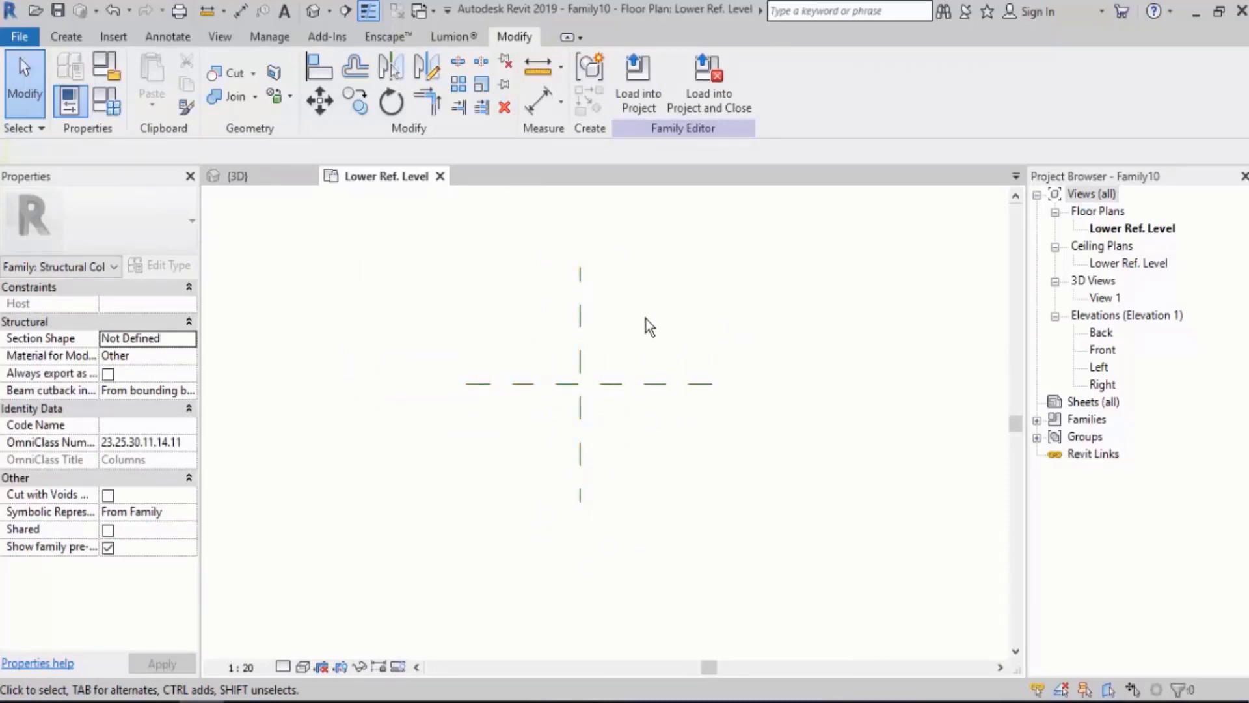
- Delete the Width and Depth parameters from the family types
scroll(615, 296, up, 2)
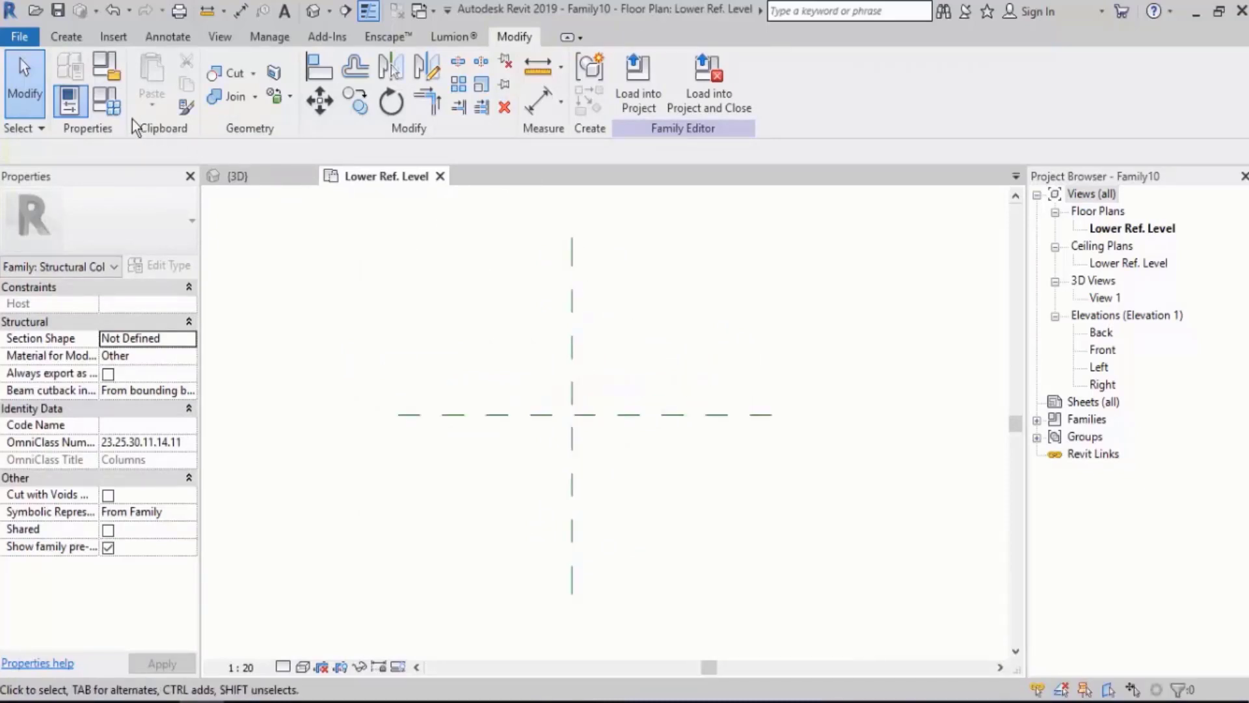
click(115, 105)
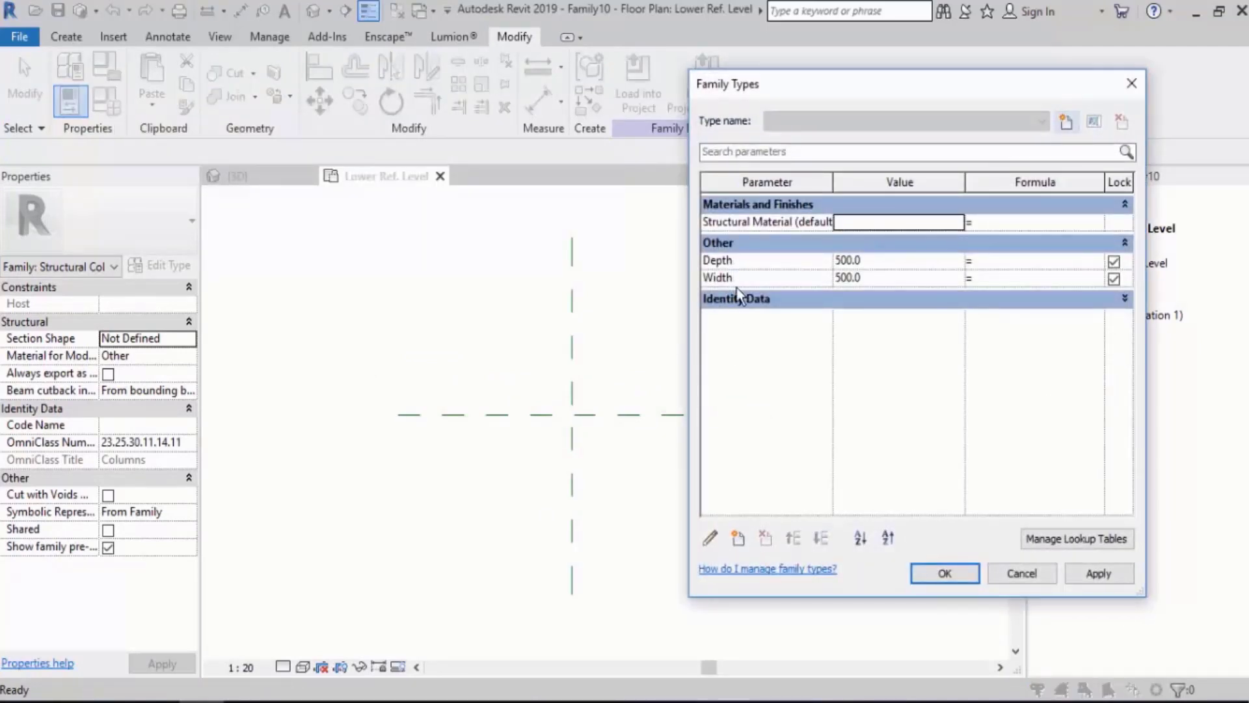
click(770, 284)
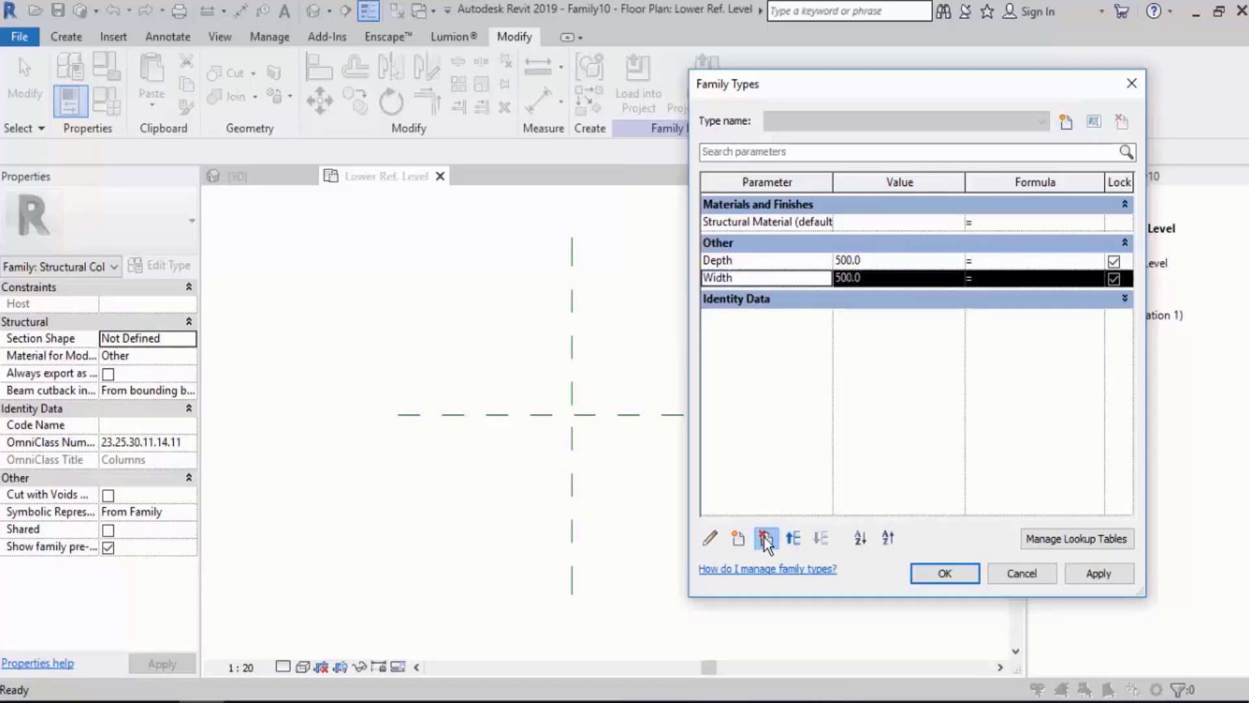
click(765, 537)
click(678, 361)
click(767, 261)
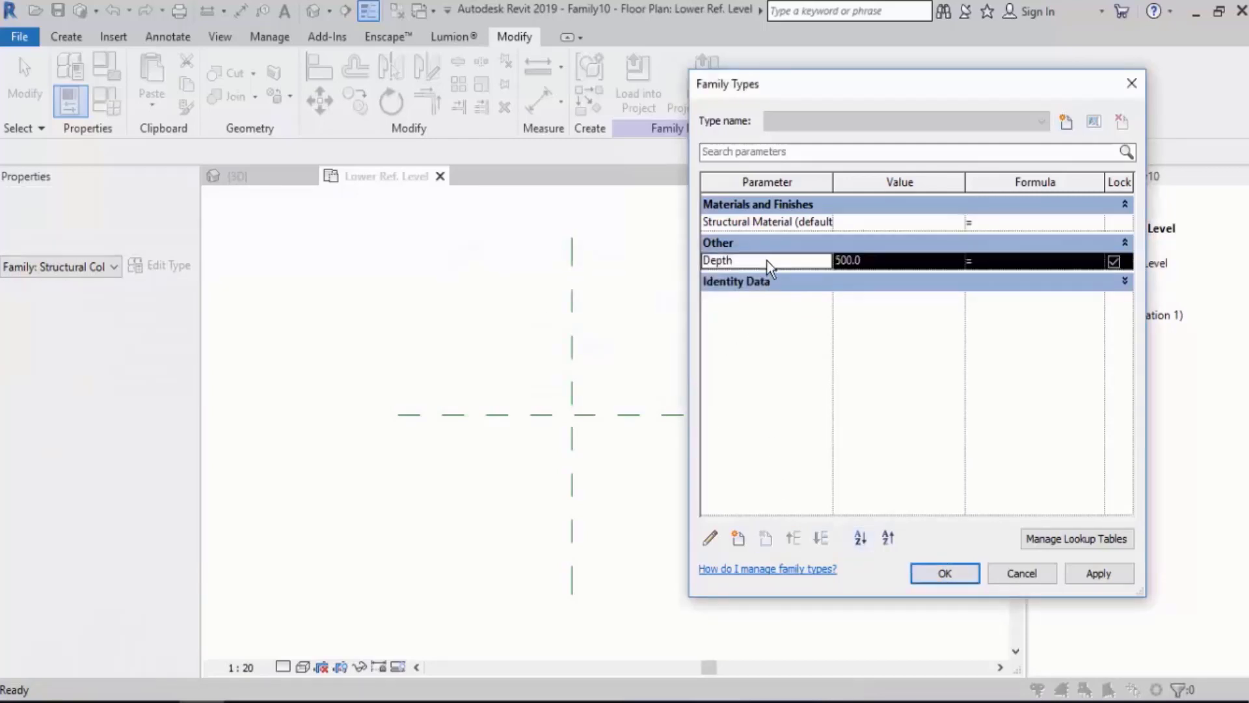
click(768, 538)
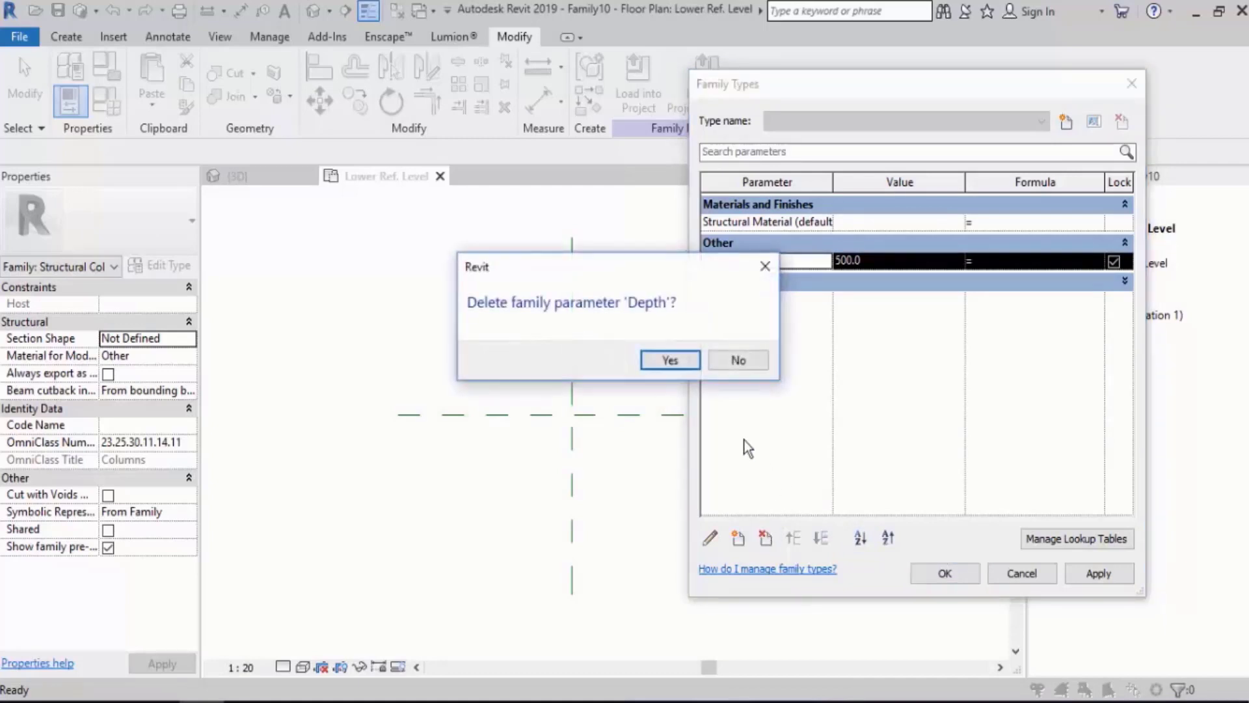
click(659, 360)
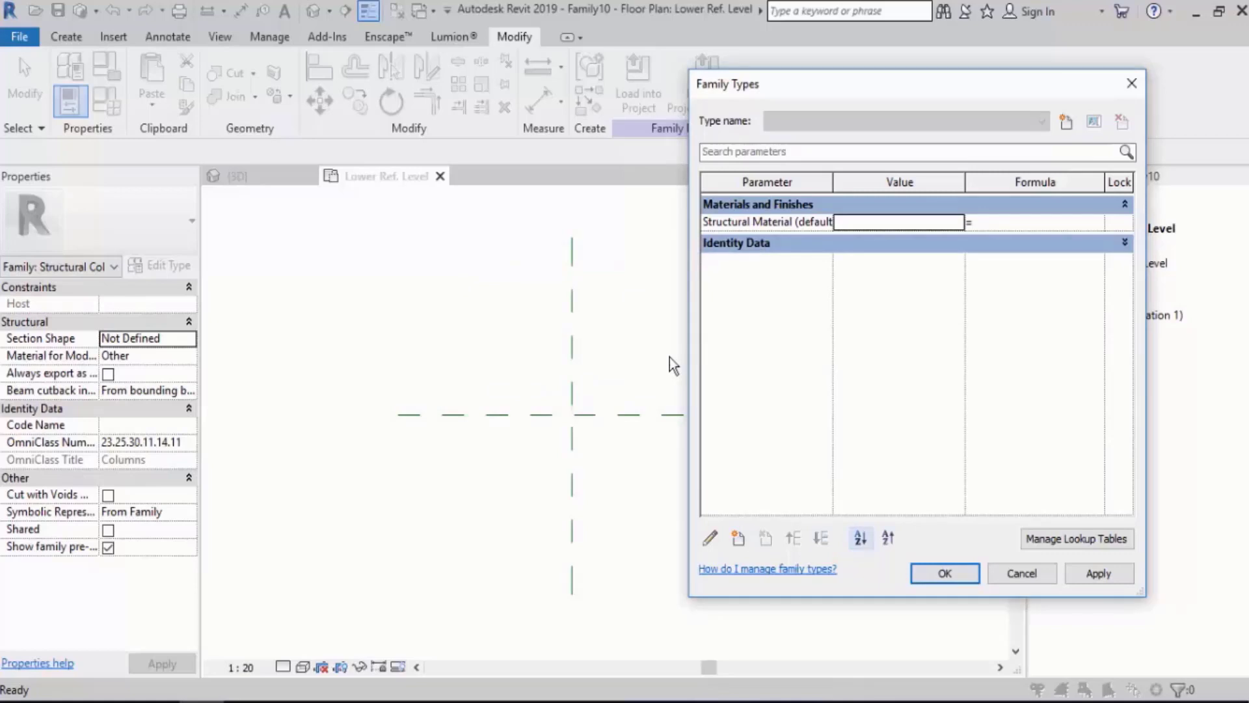
click(941, 574)
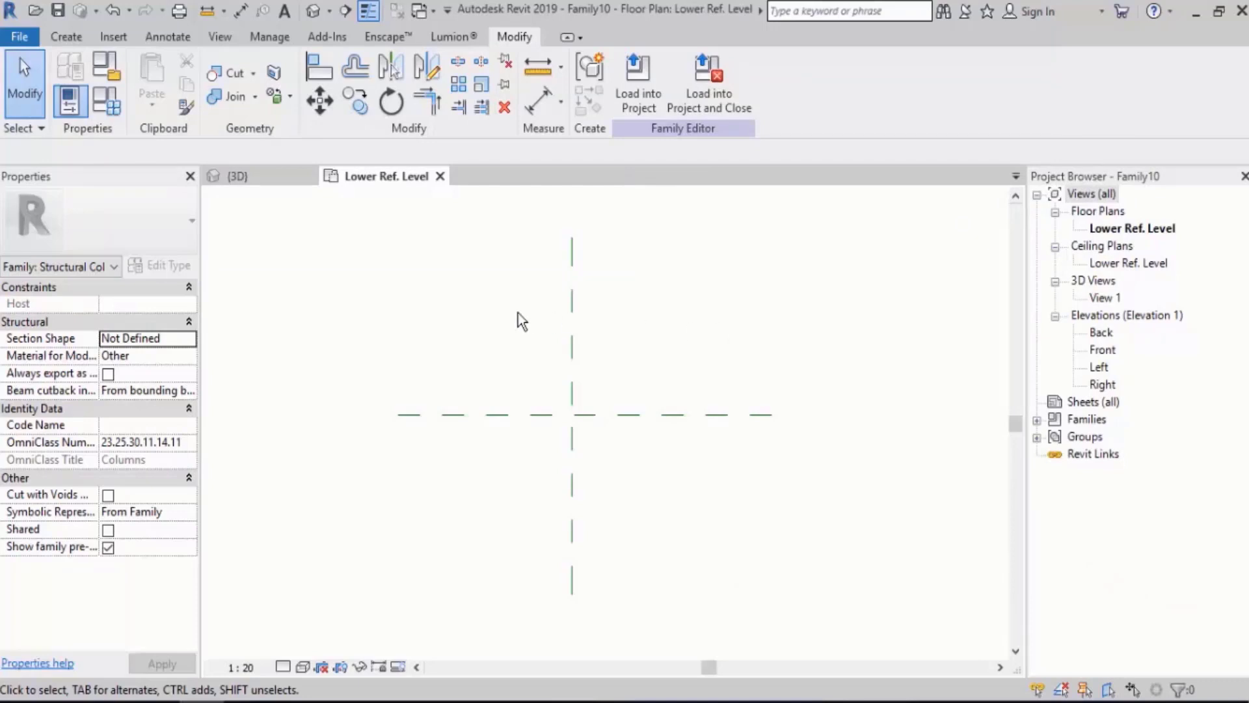
- Start an extrusion and sketch a rectangle about 780 by 820 mm around the intersection of the centre reference planes
click(72, 40)
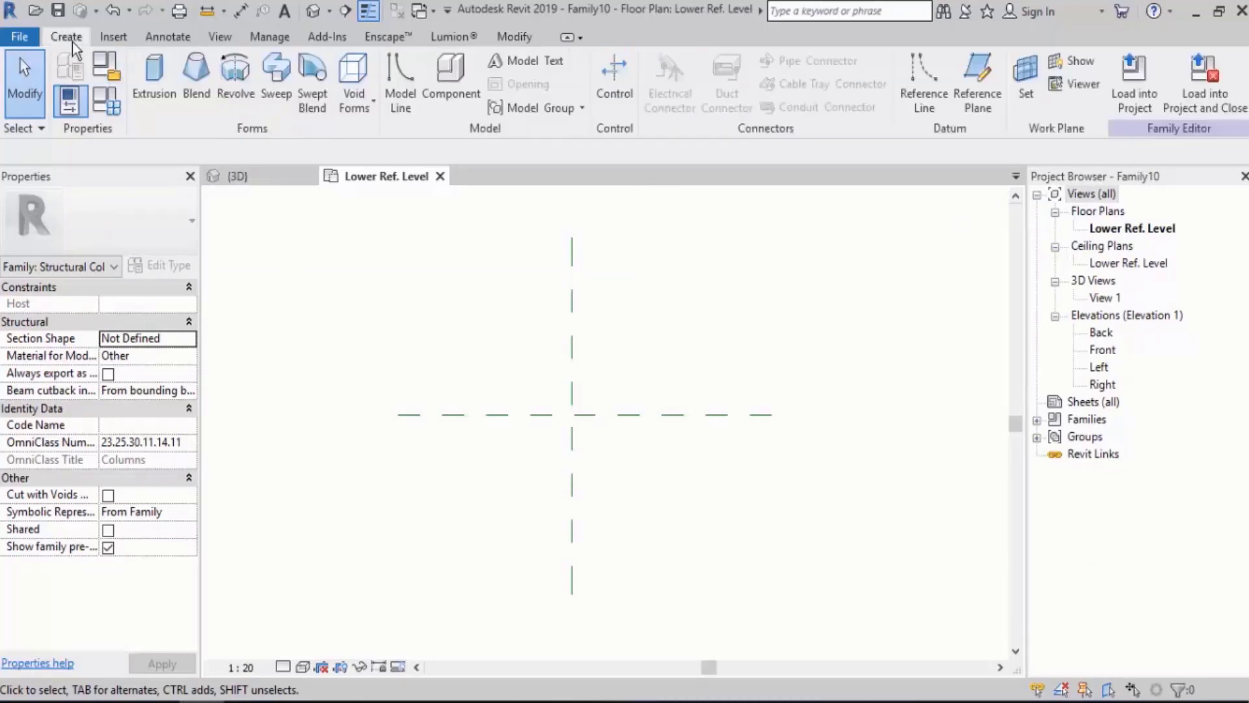
click(156, 88)
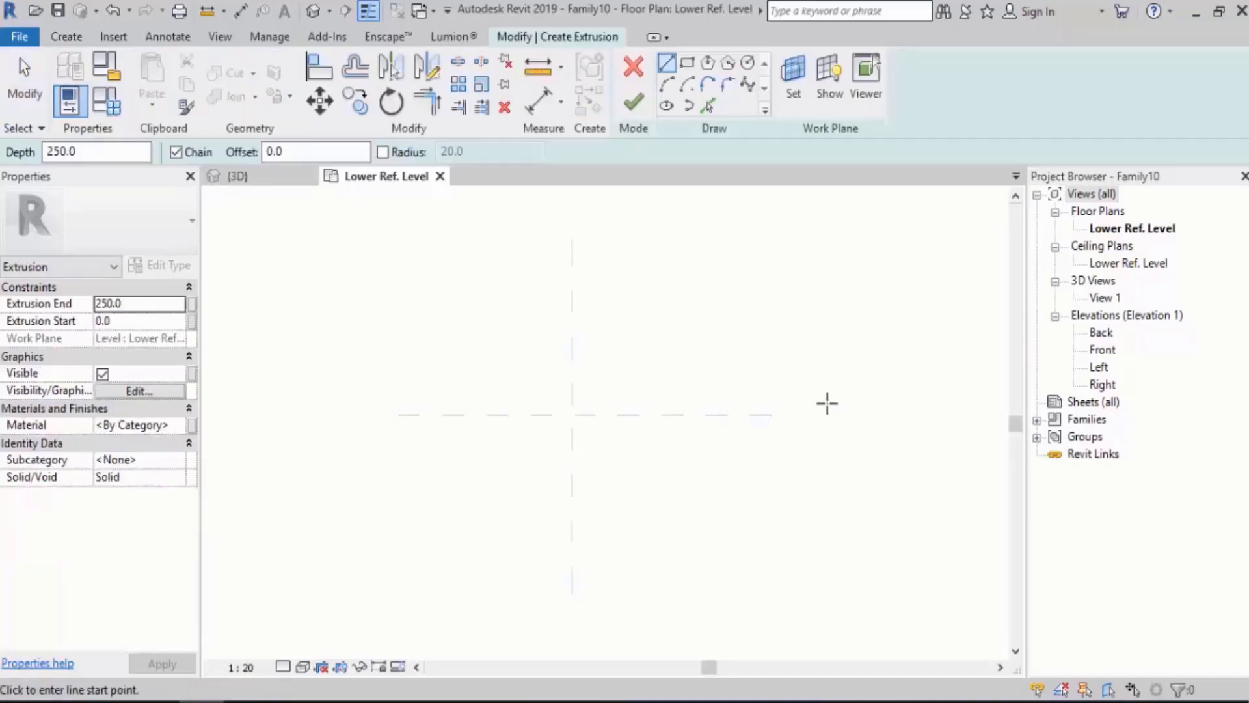
click(687, 62)
click(642, 322)
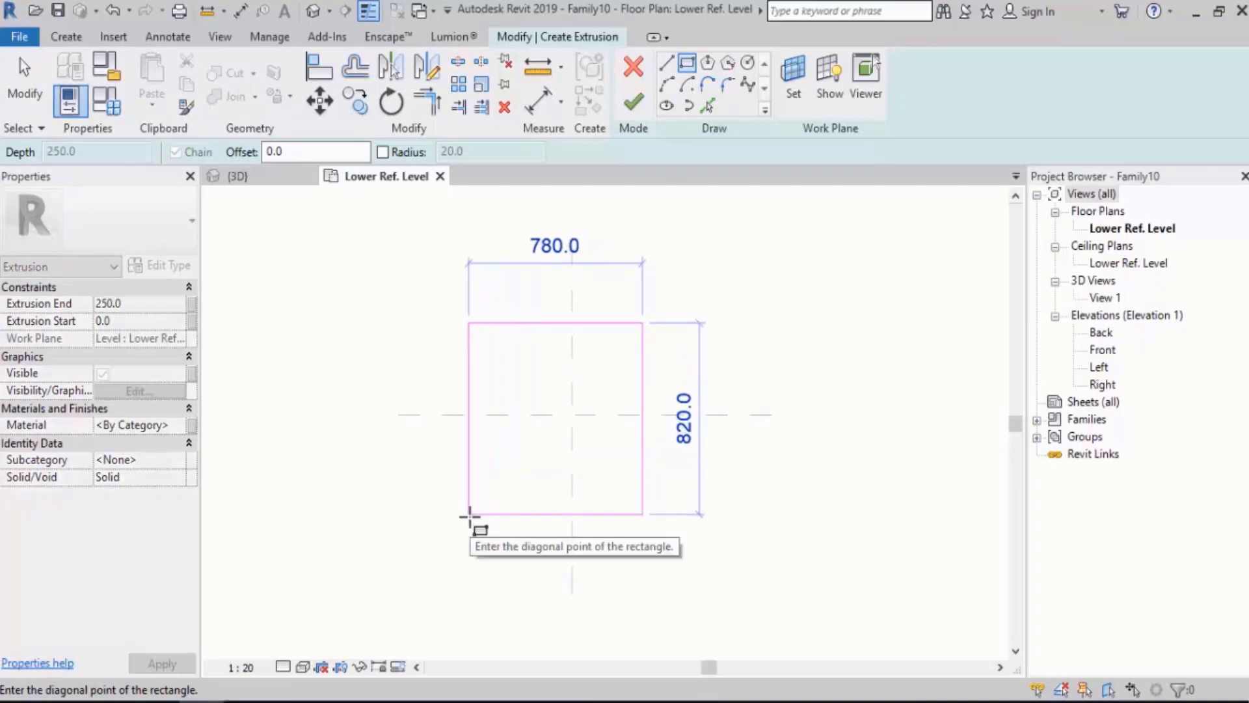
click(469, 515)
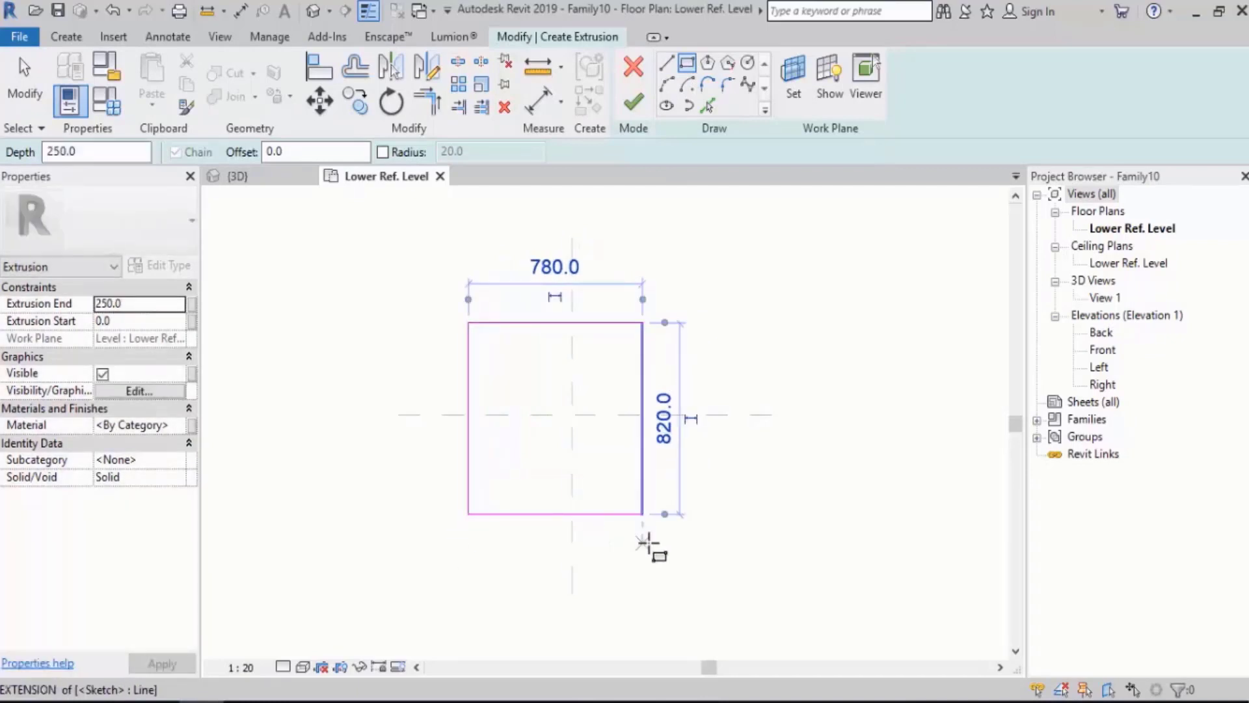
key(Escape)
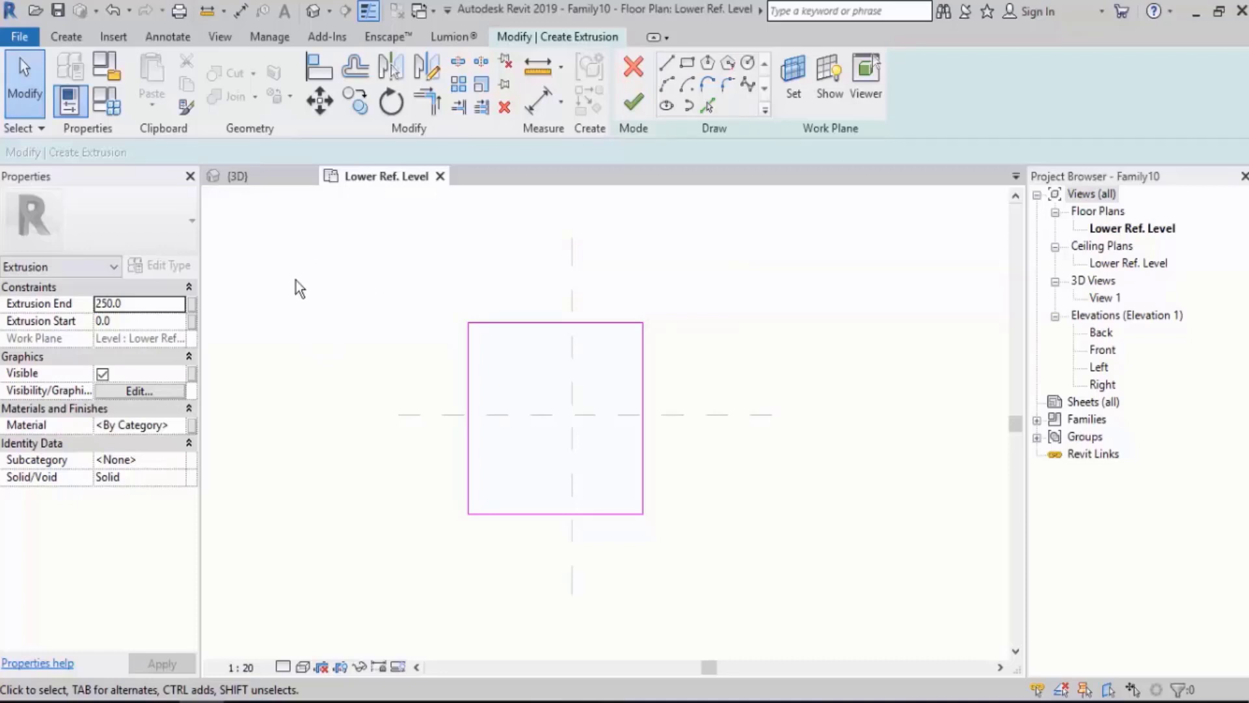
- Add aligned dimensions for the rectangle's width above it and for its height beside its right edge
click(168, 36)
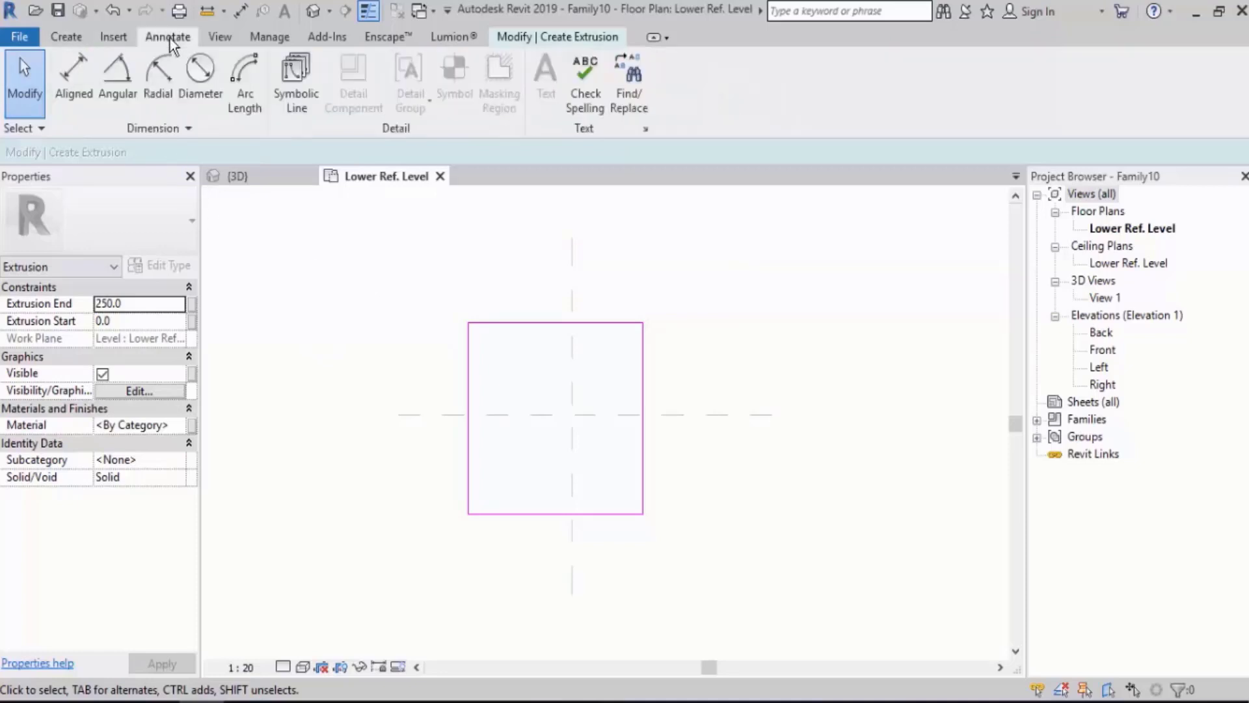
click(84, 98)
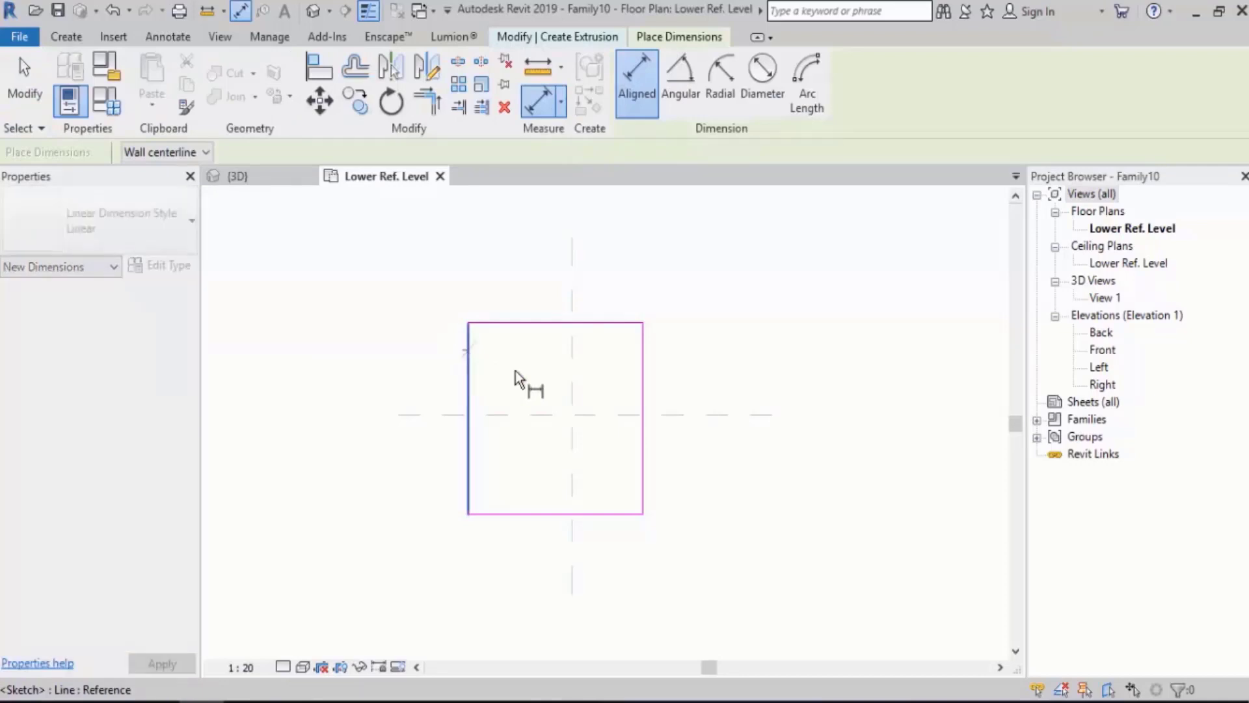
click(643, 361)
click(647, 275)
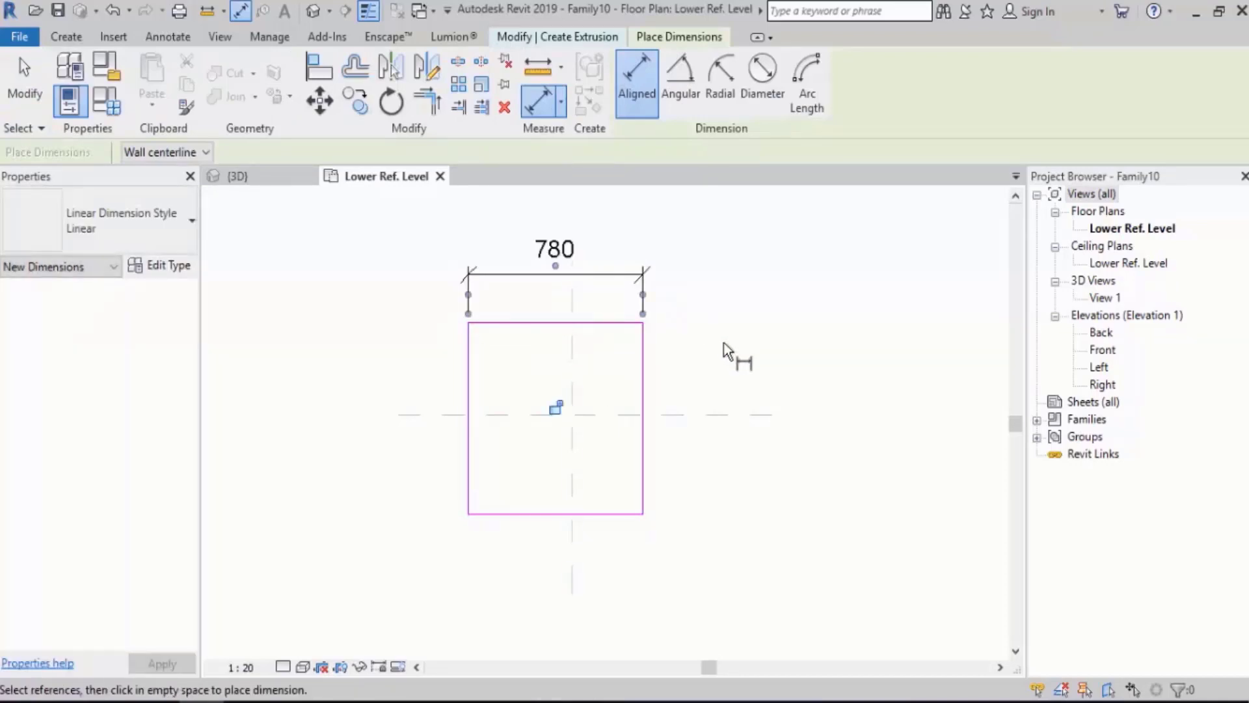
click(607, 323)
click(616, 514)
click(729, 514)
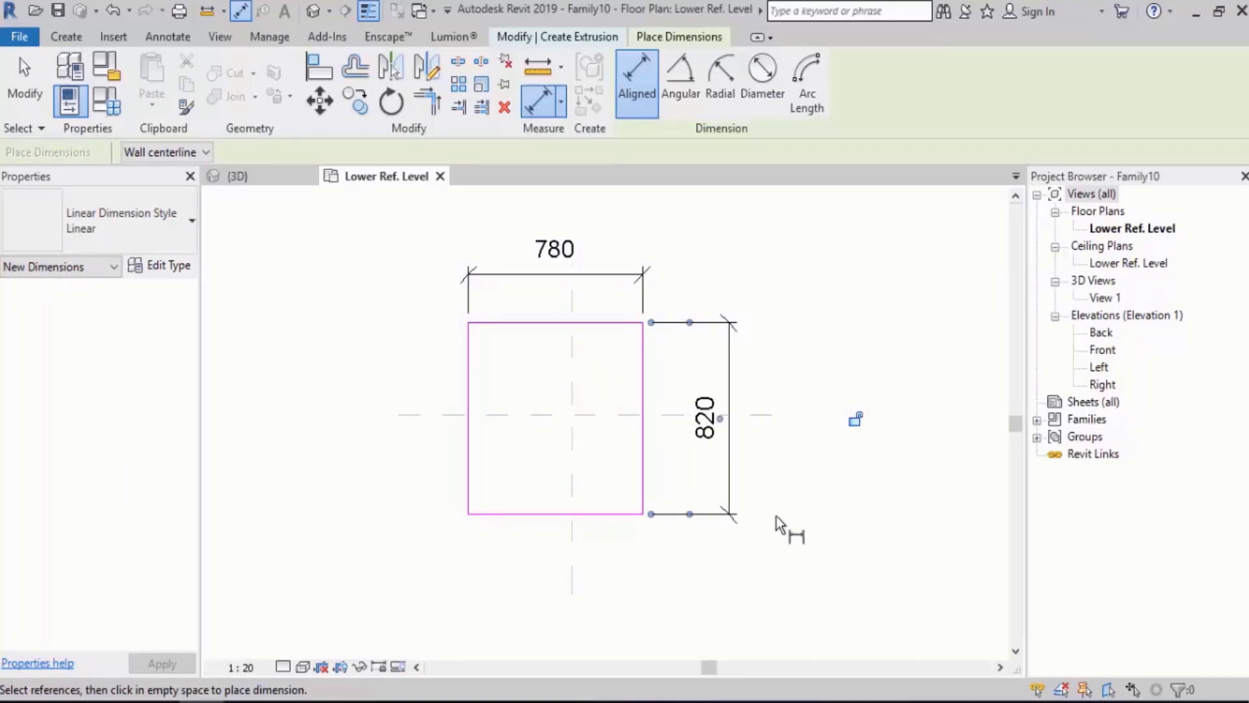
key(Escape)
key(Escape)
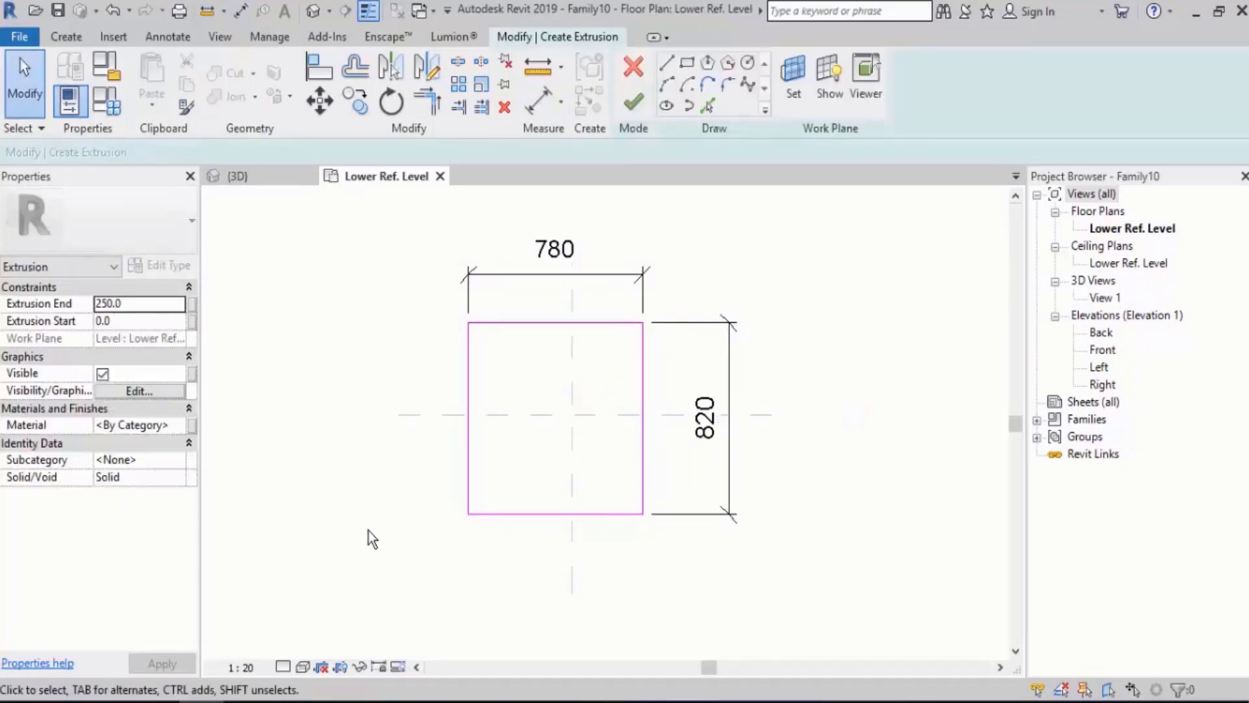
- Set the view scale to 1:10
click(242, 667)
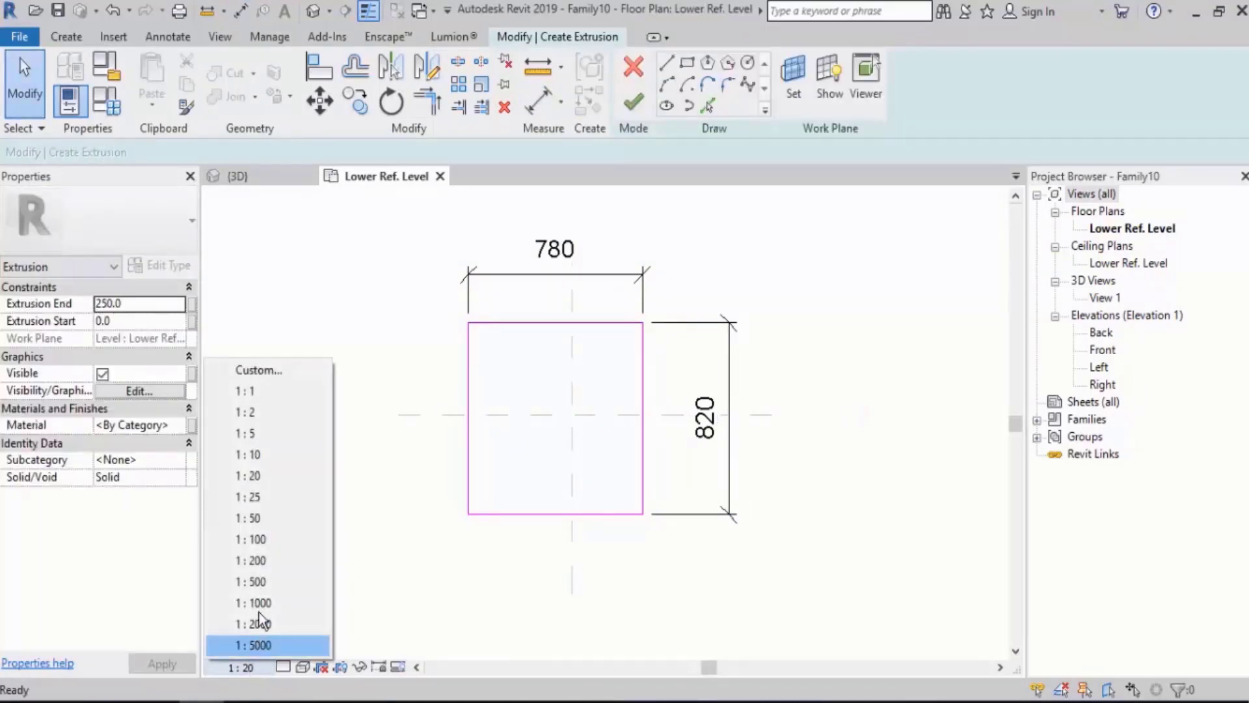
click(271, 438)
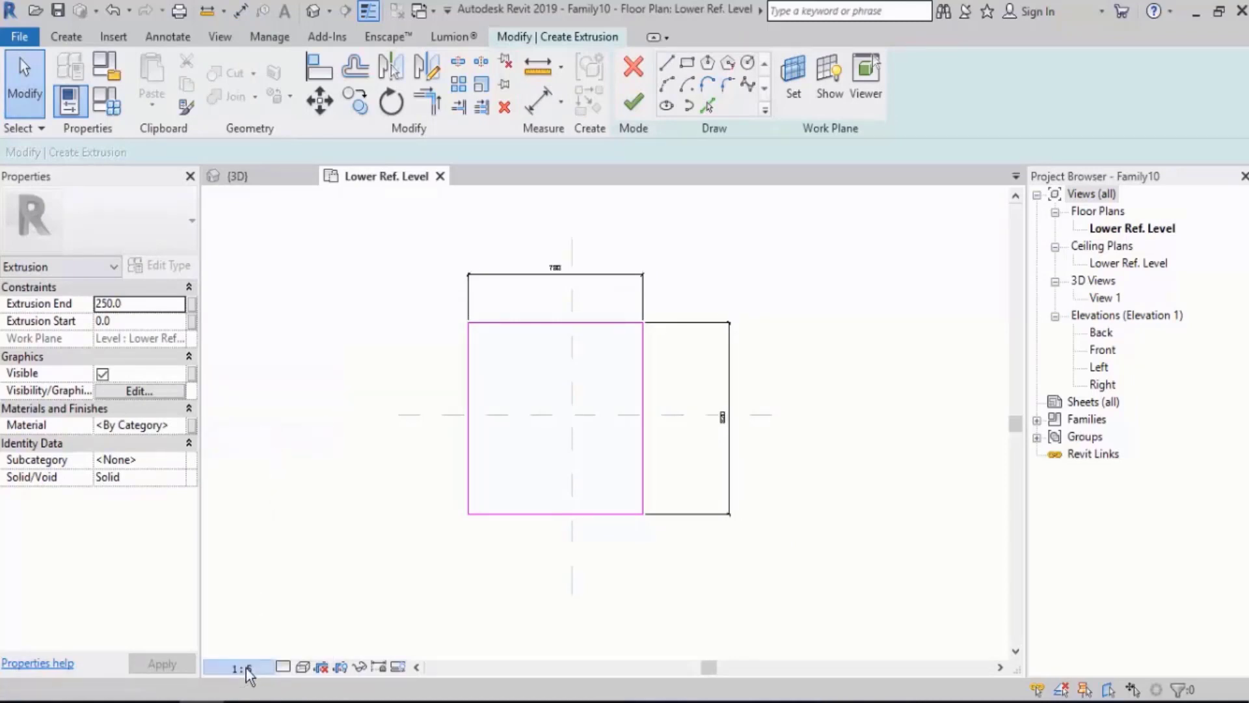
click(242, 667)
click(255, 455)
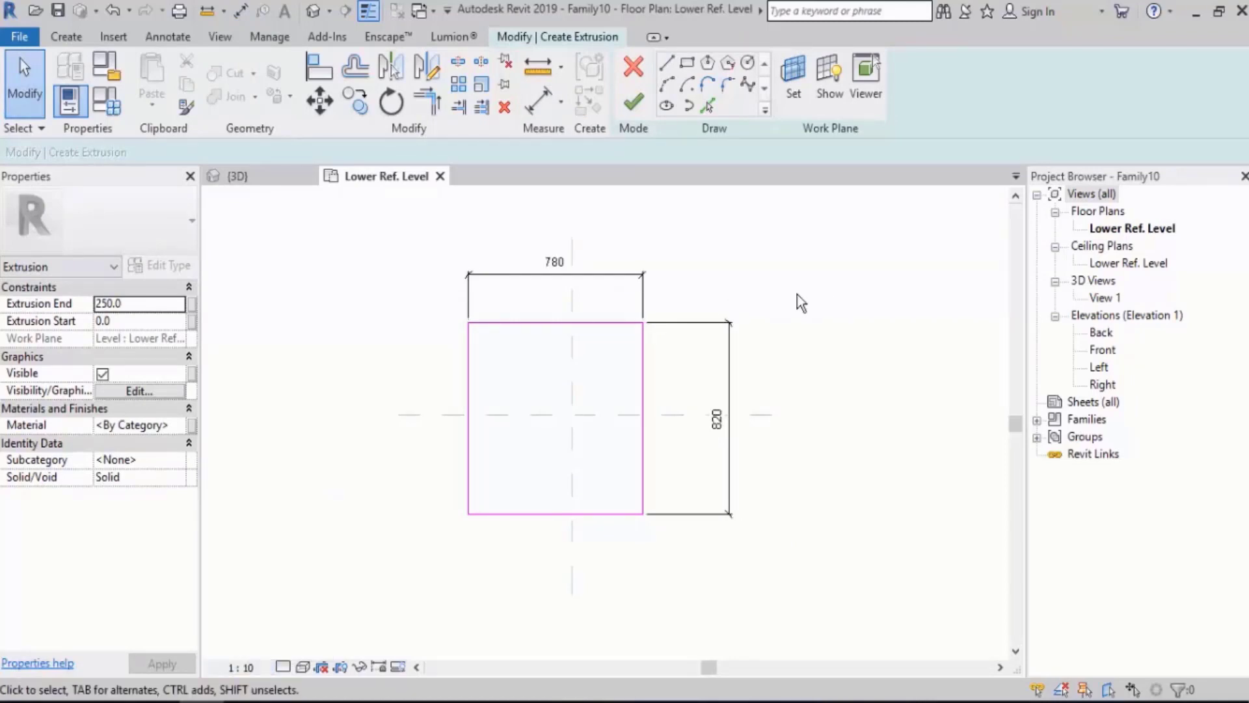
- Label the rectangle's horizontal dimension with a new family type parameter named Width
scroll(794, 325, up, 1)
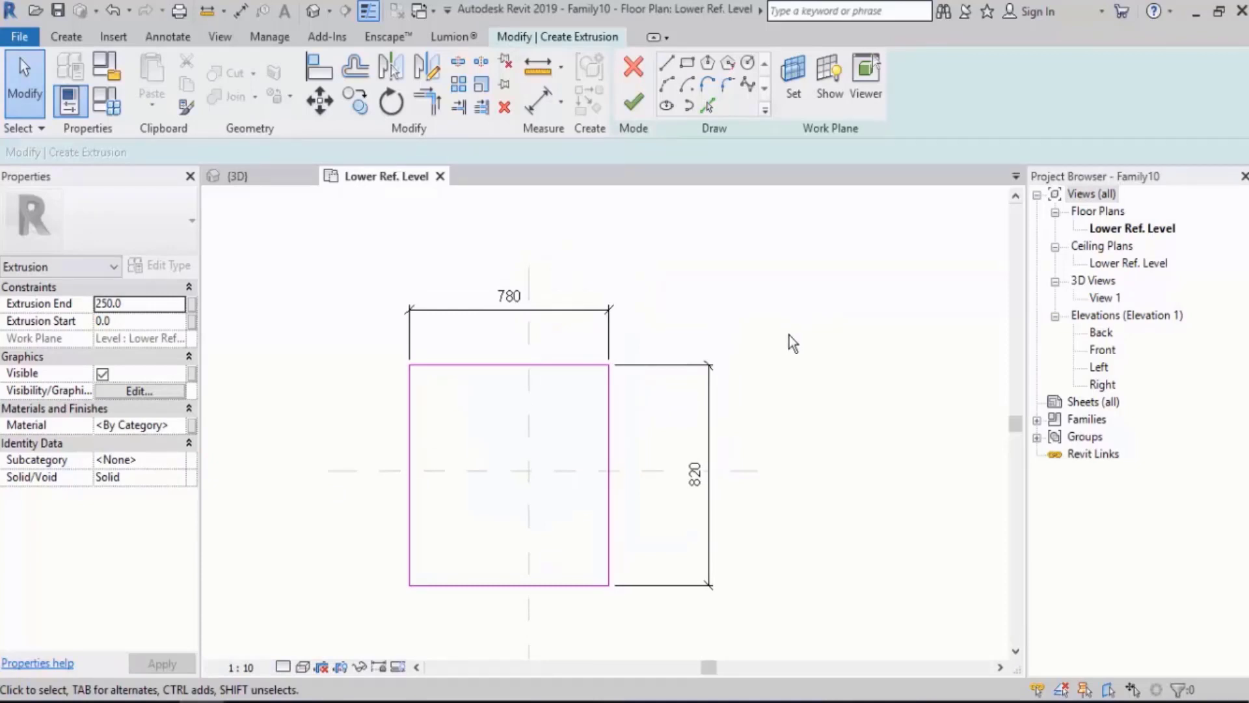
click(565, 309)
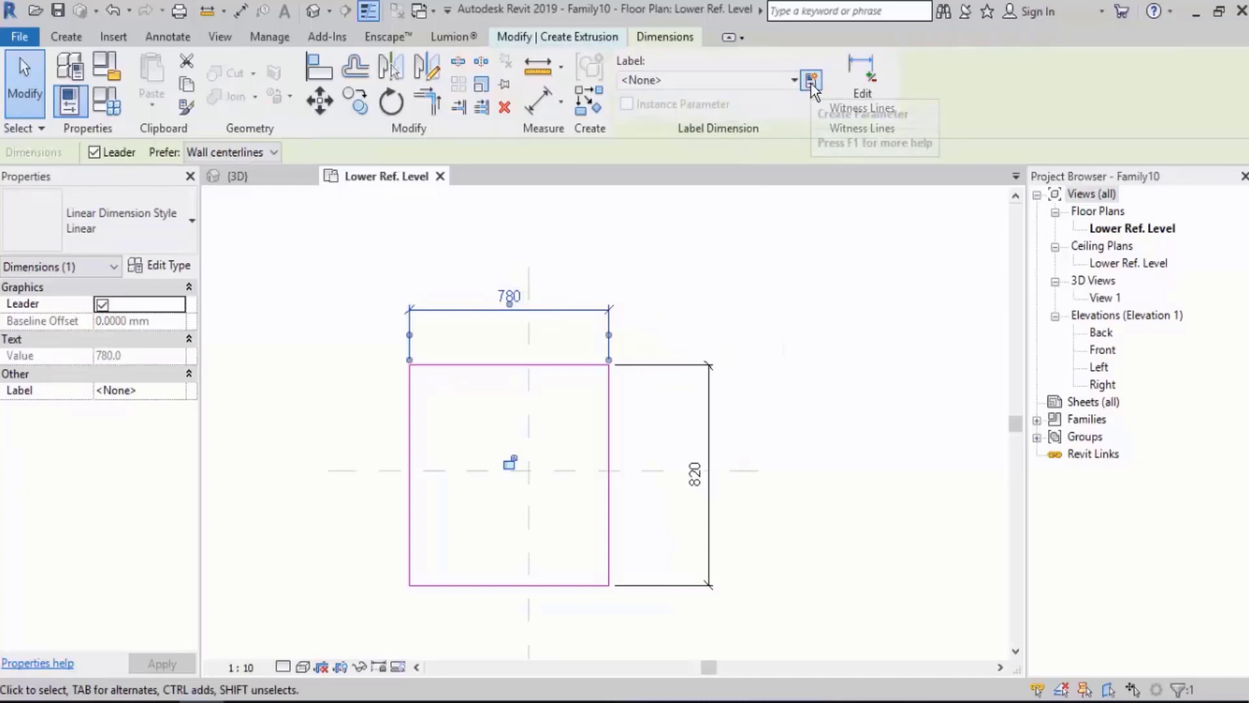
click(758, 80)
click(759, 80)
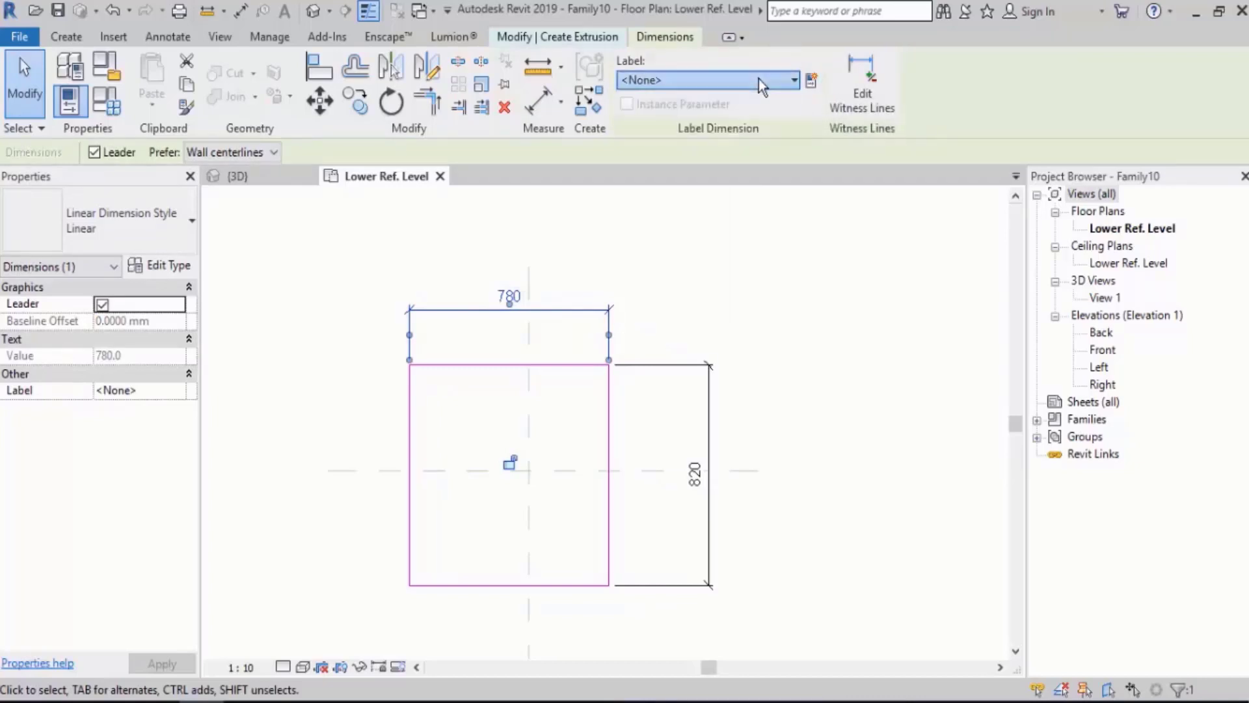
click(812, 82)
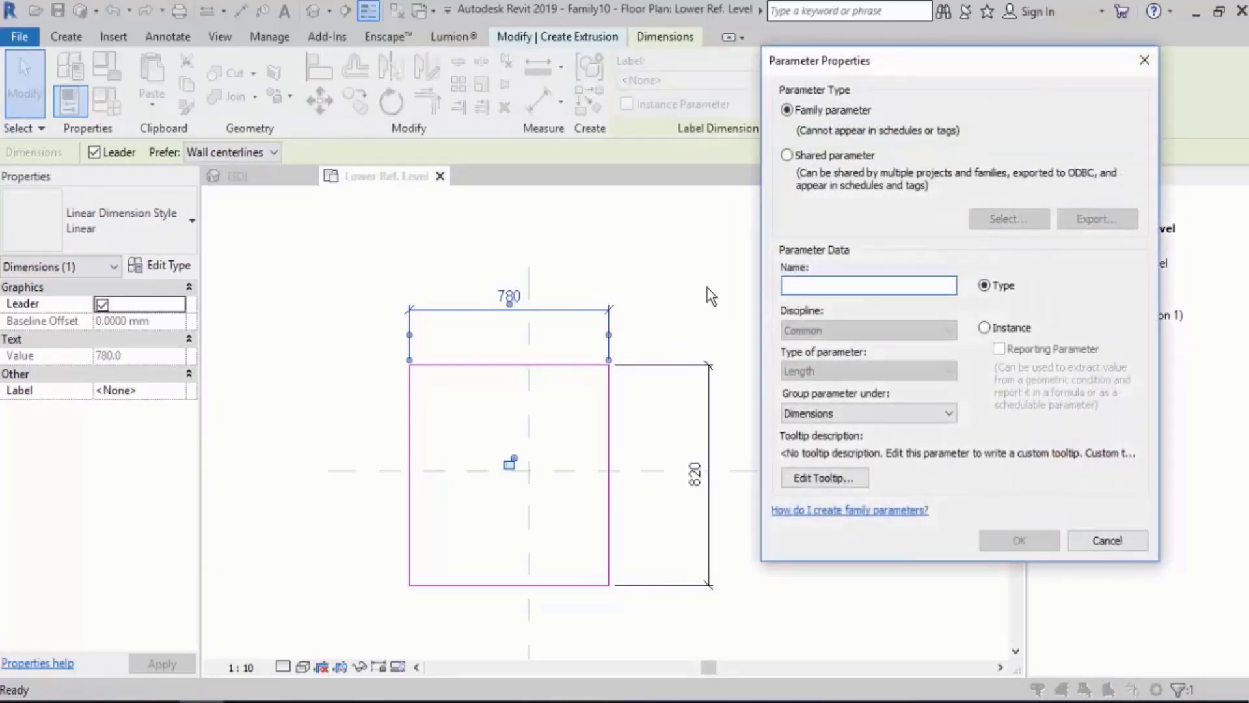
text(W)
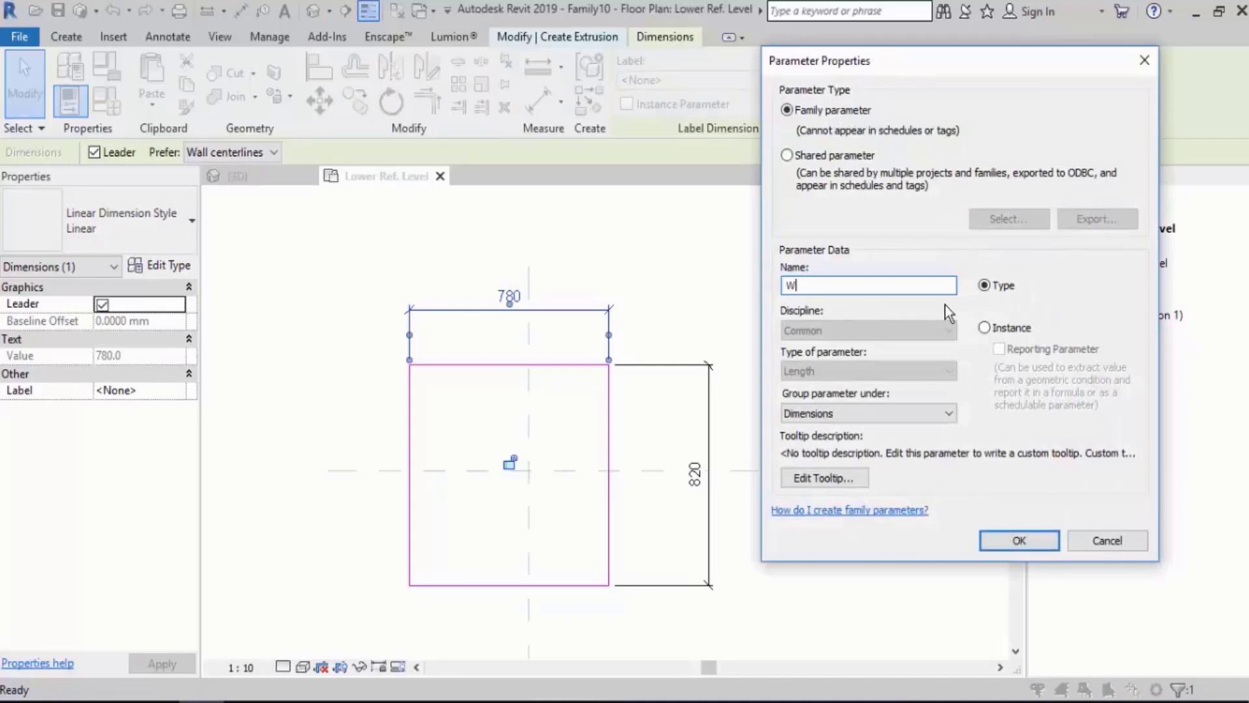
text(idth)
key(Return)
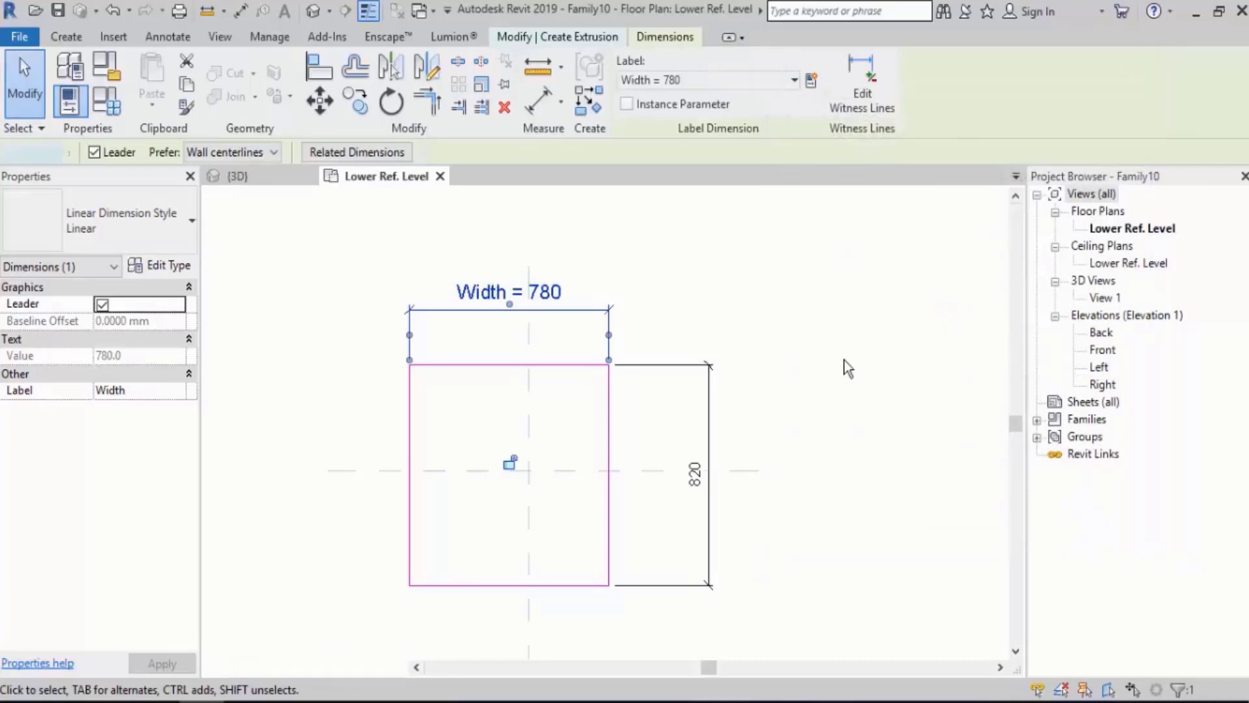
click(844, 362)
- Label the rectangle's vertical dimension with a new family type parameter named Depth and finish the extrusion
click(714, 420)
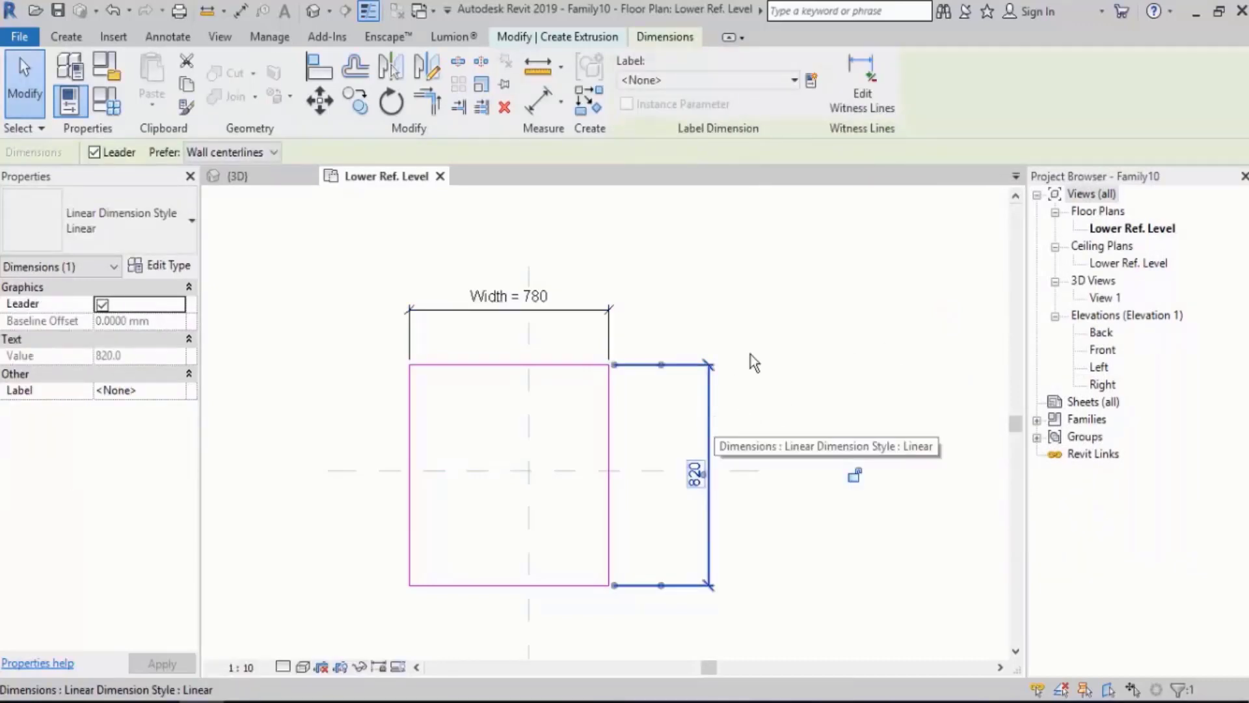
click(811, 82)
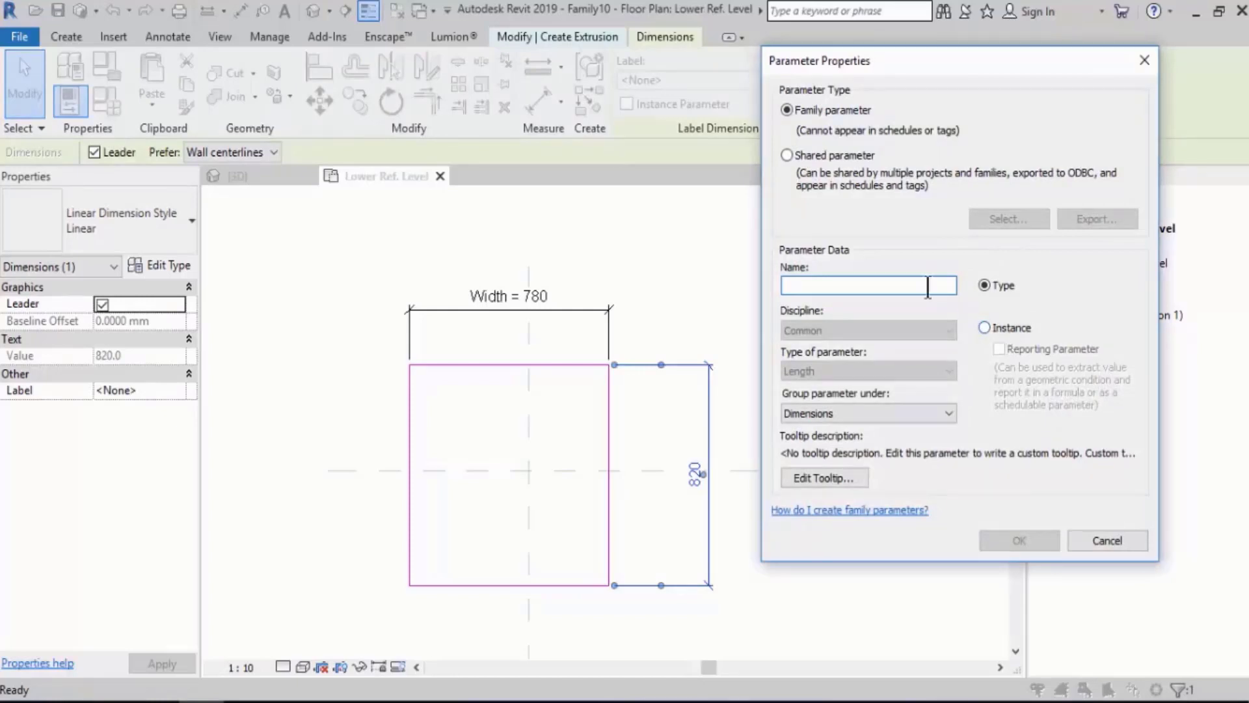
text(De)
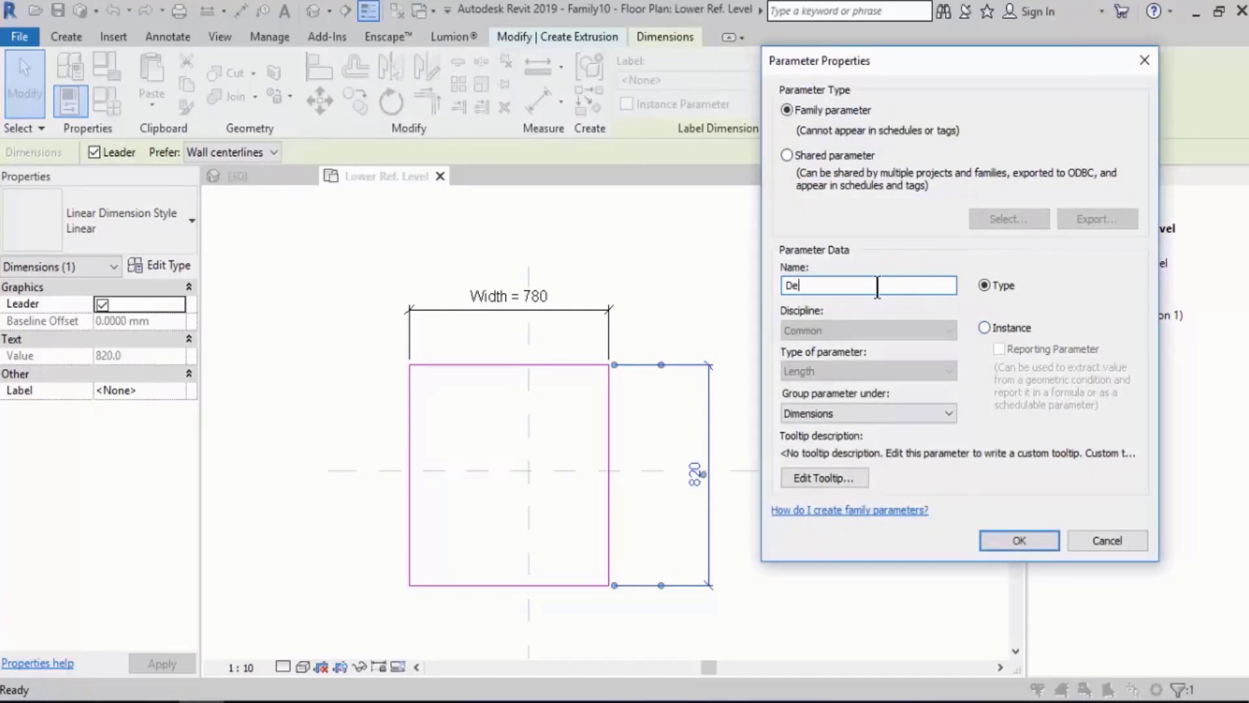
text(pth)
click(1013, 546)
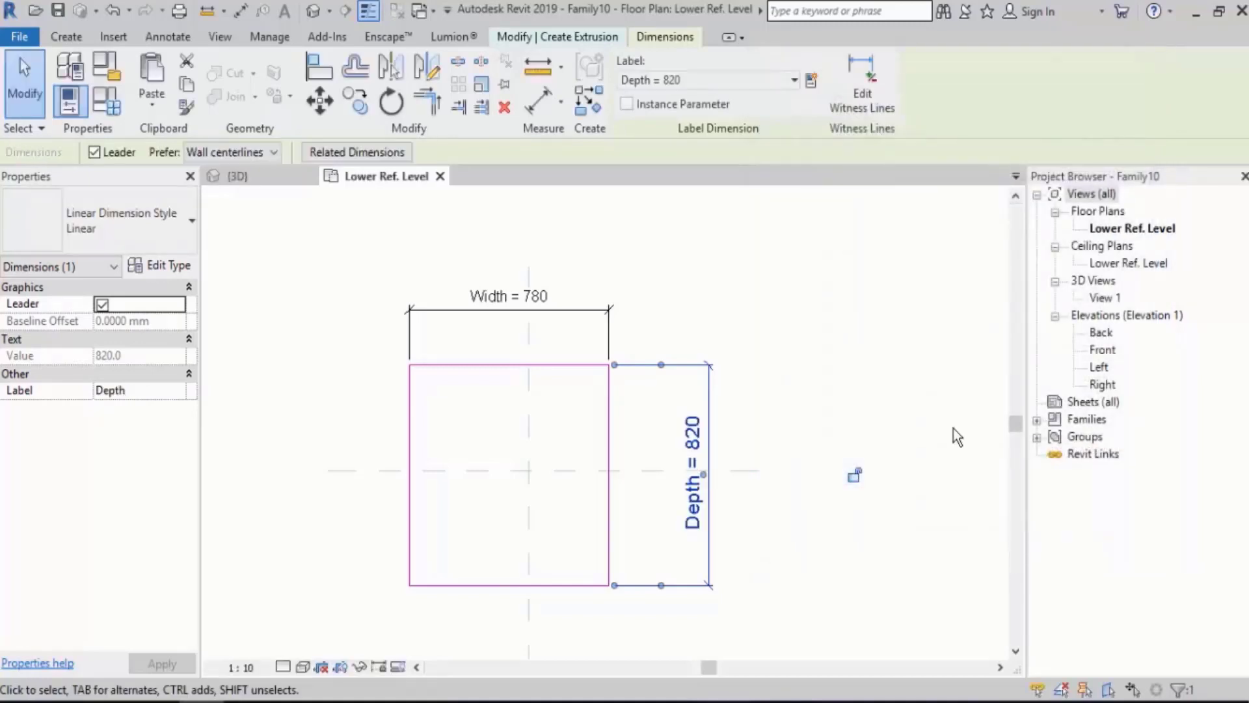
click(864, 346)
click(633, 101)
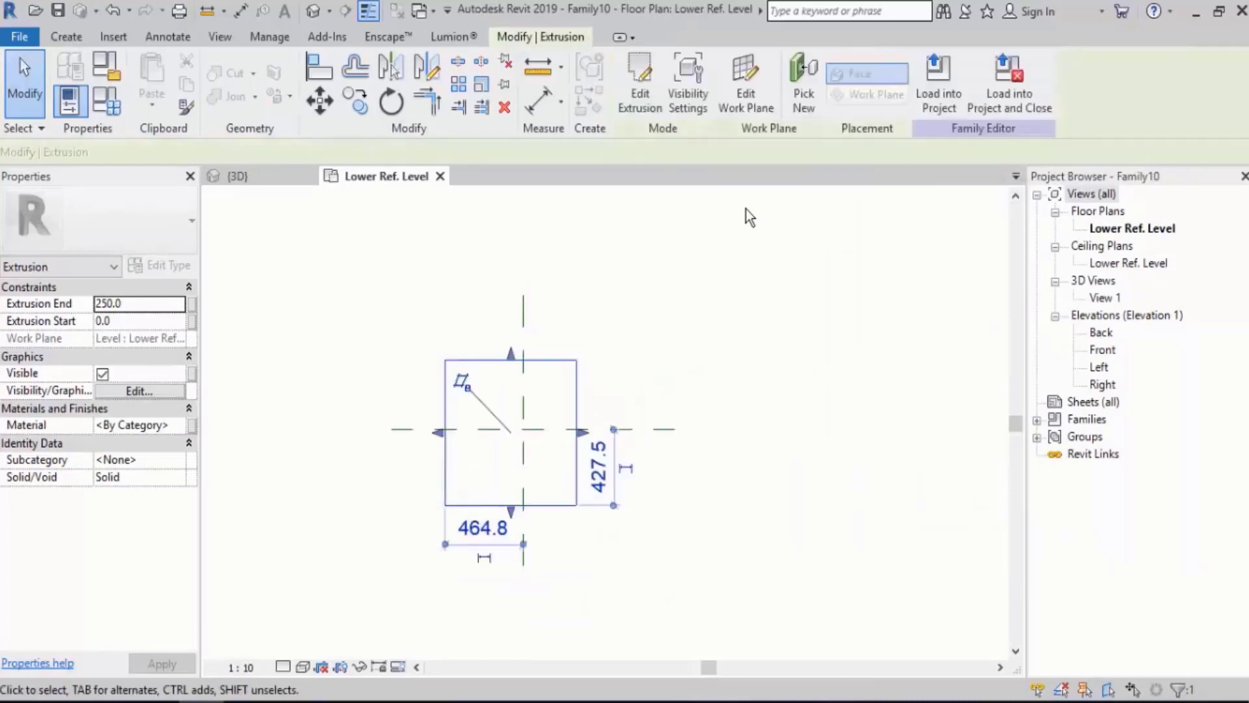
click(746, 209)
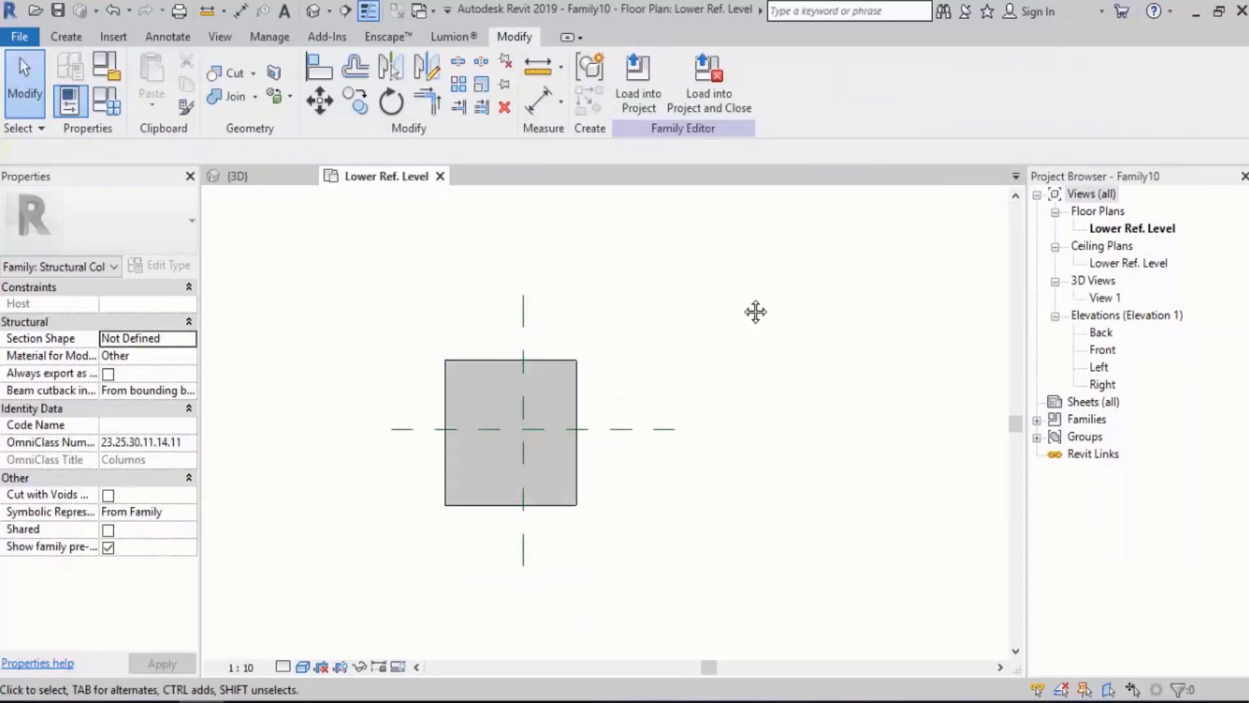
- Move the extrusion until its left and bottom edges lie about 380 and 420 mm from the centre reference planes
middle_drag(755, 311, 718, 305)
scroll(533, 465, up, 1)
click(512, 362)
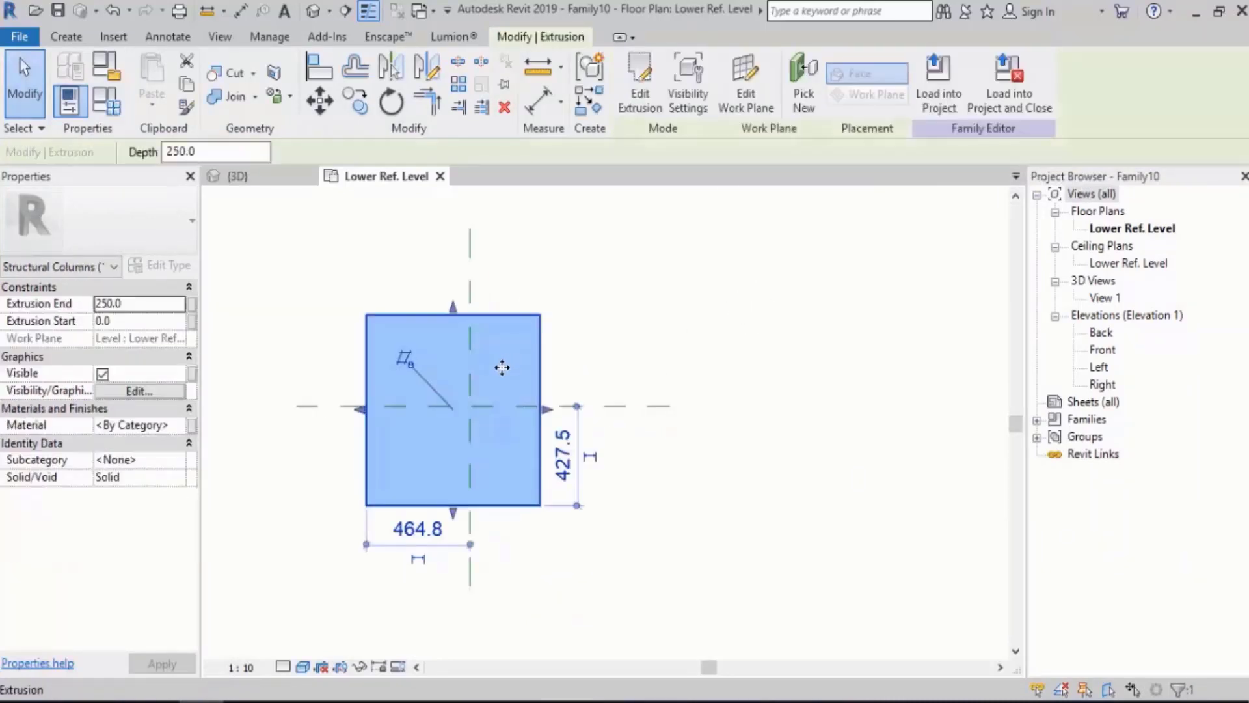
drag(502, 368, 521, 364)
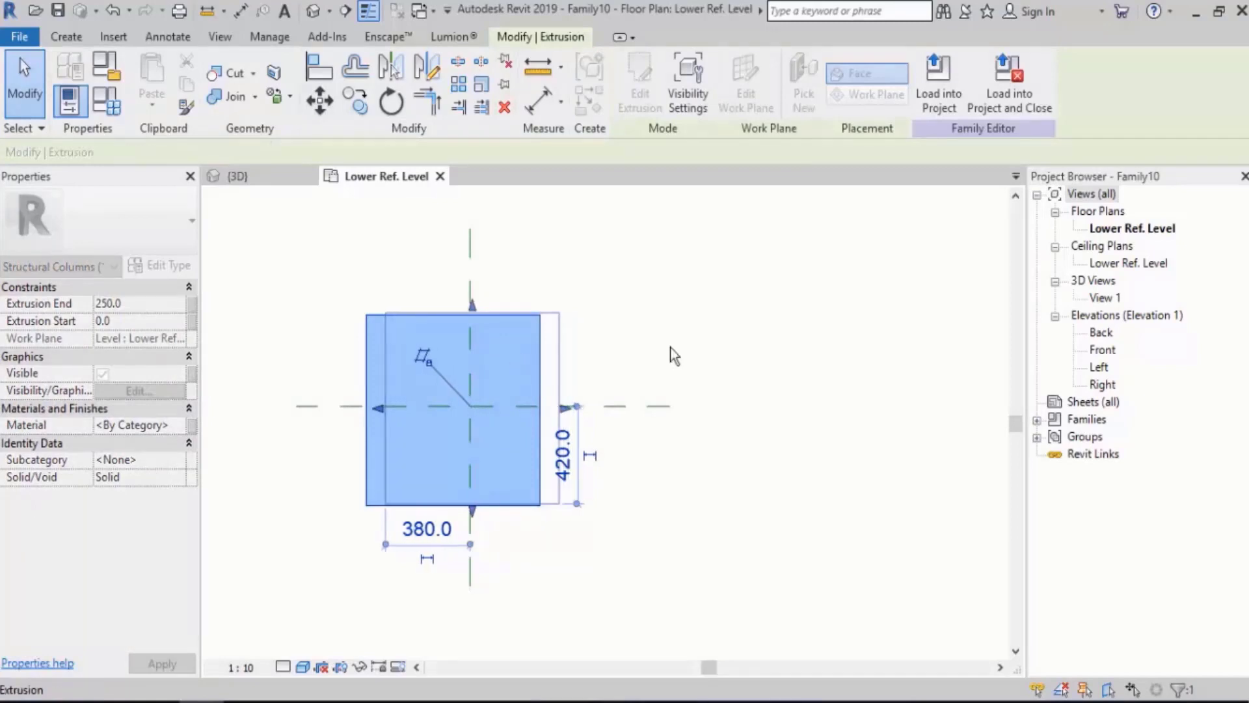
click(687, 341)
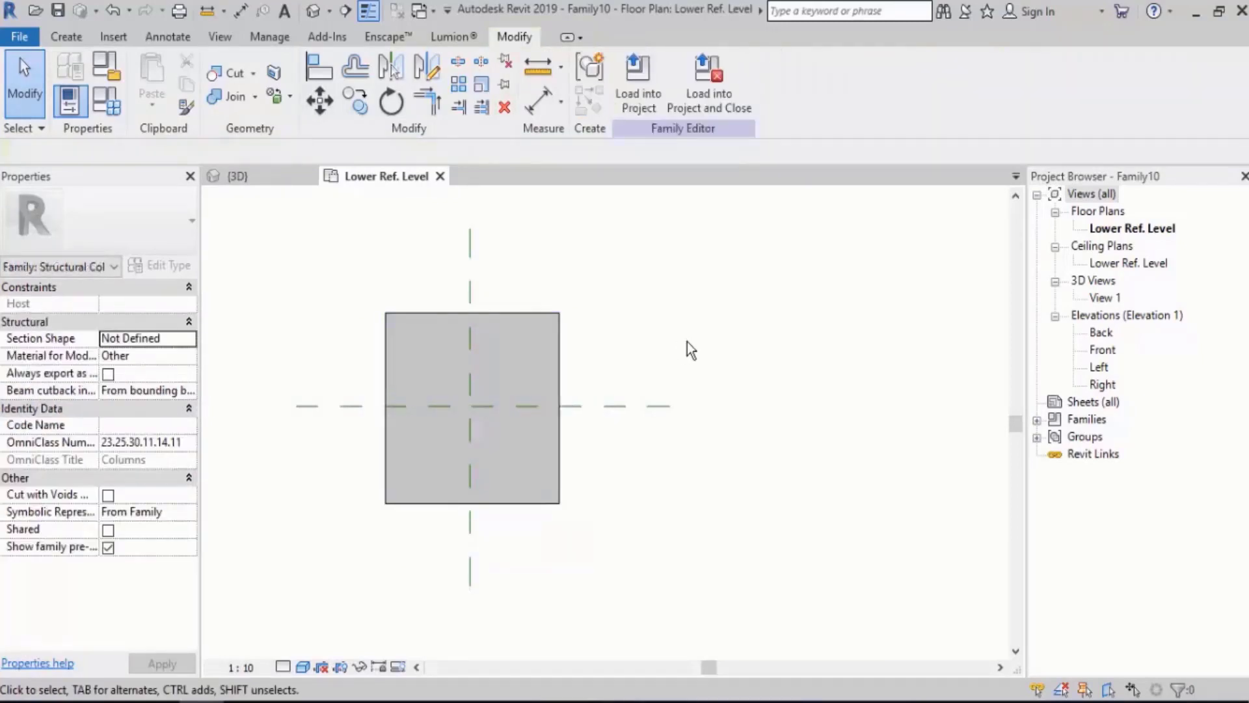
- Test the column's Depth parameter by applying a value of 1200 in the family types
middle_drag(687, 341, 652, 339)
scroll(343, 318, down, 2)
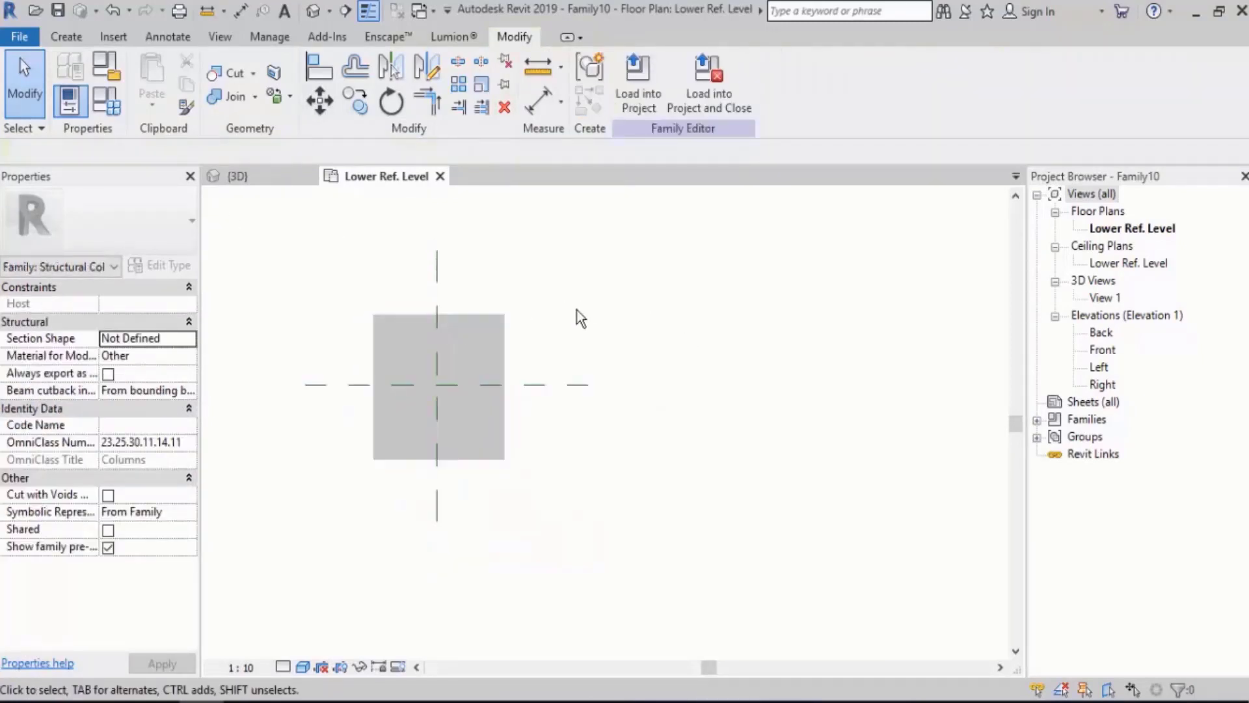
click(106, 101)
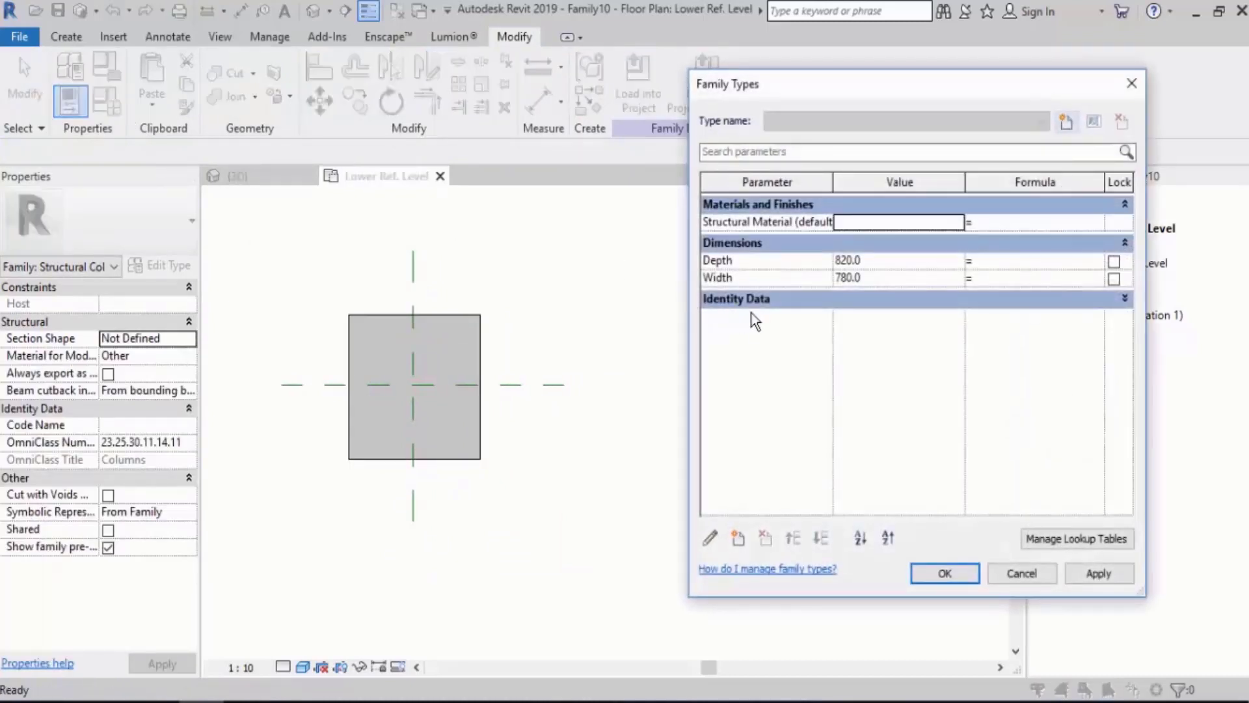
click(891, 261)
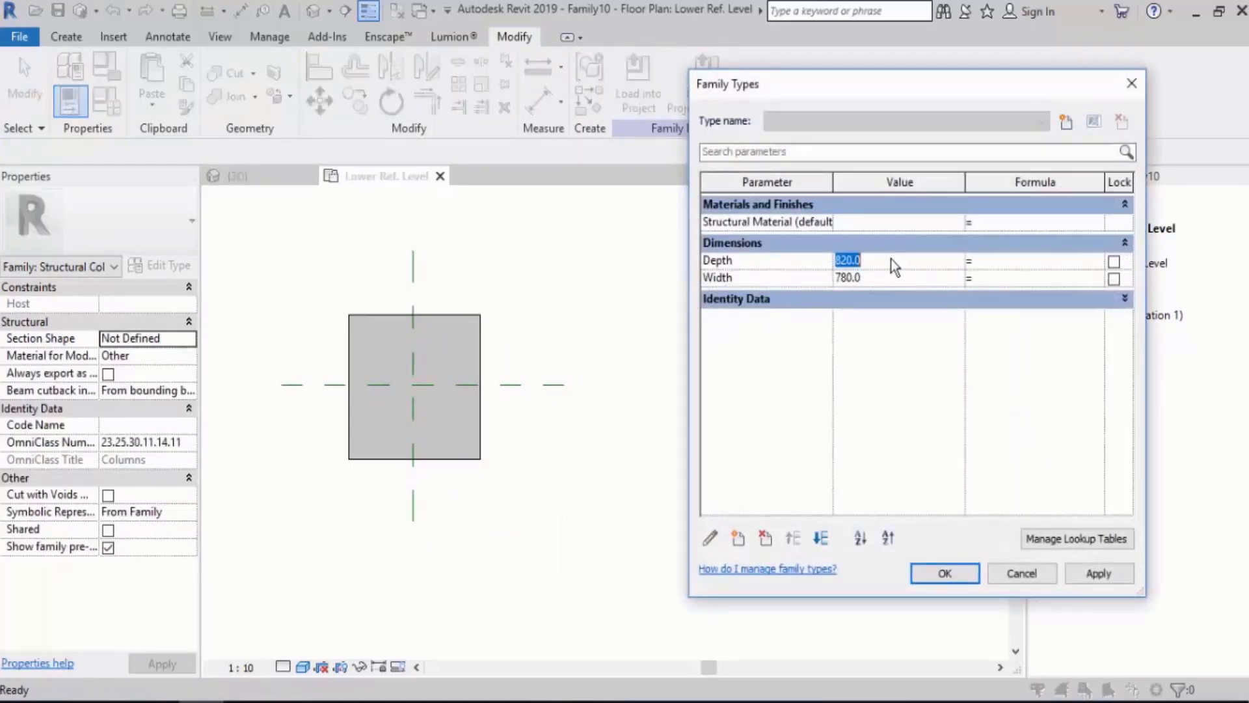
text(1200)
key(Tab)
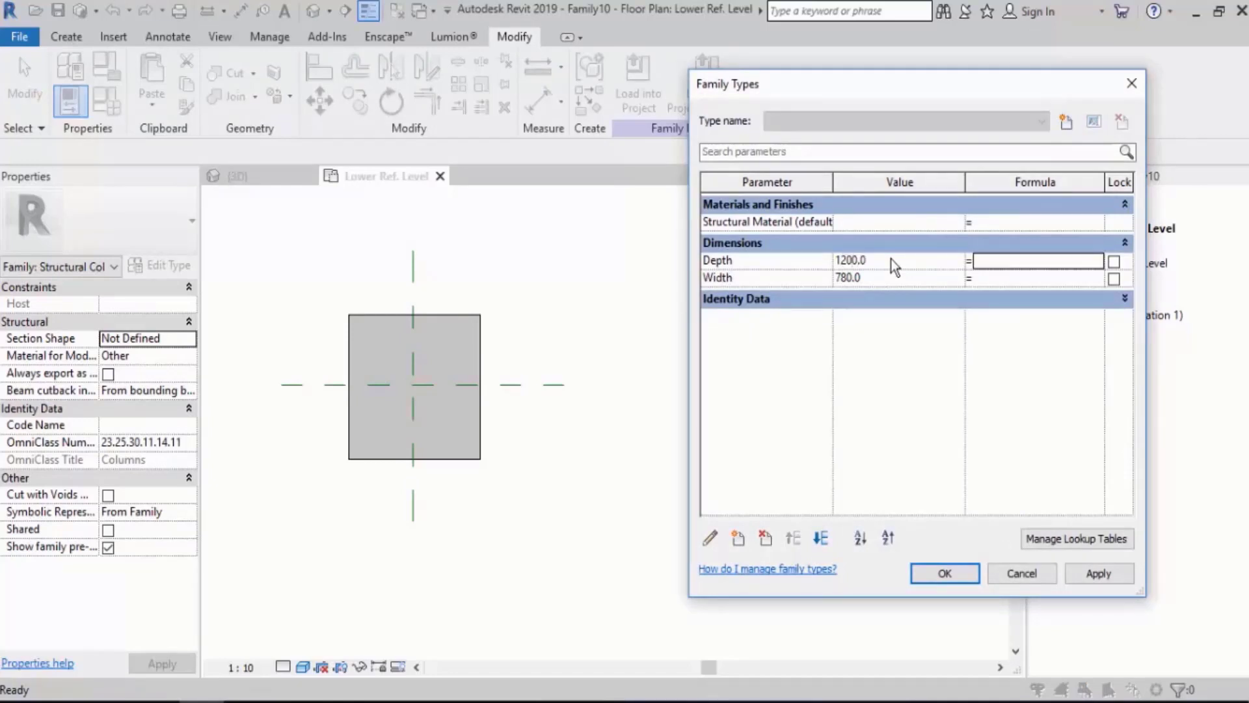
click(1114, 572)
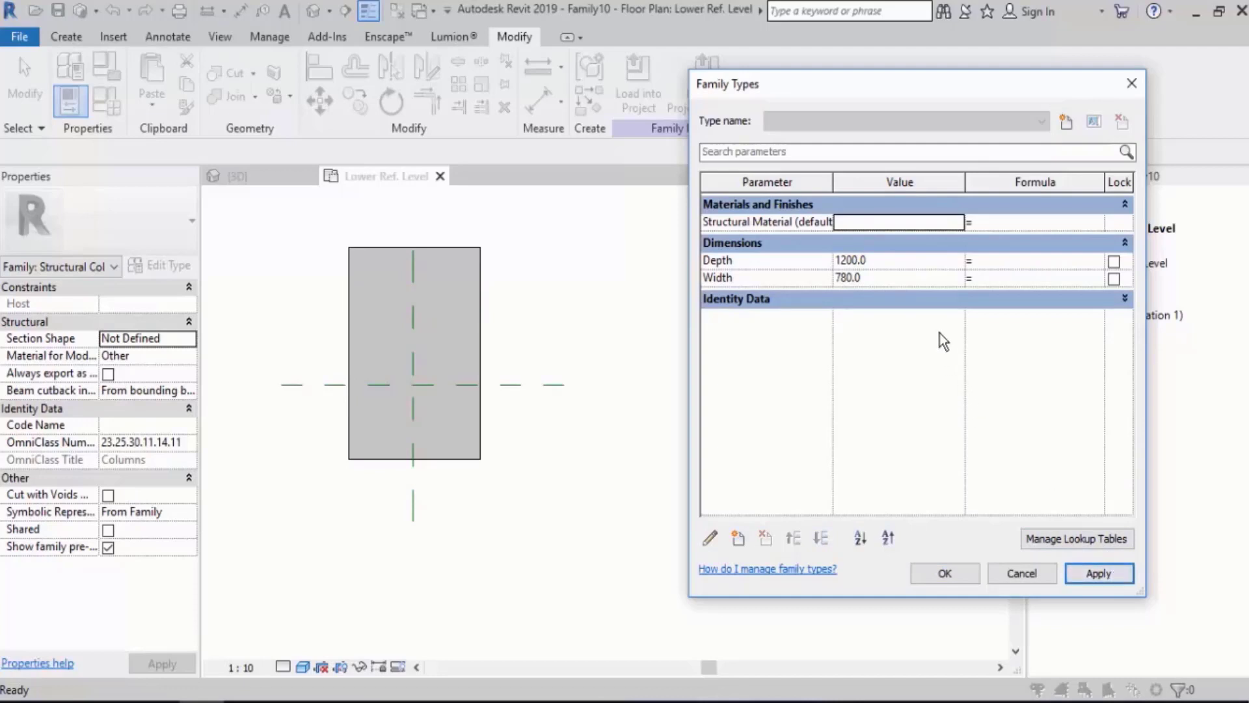
- Test the Width parameter by applying a value of 1200 in the family types
click(890, 277)
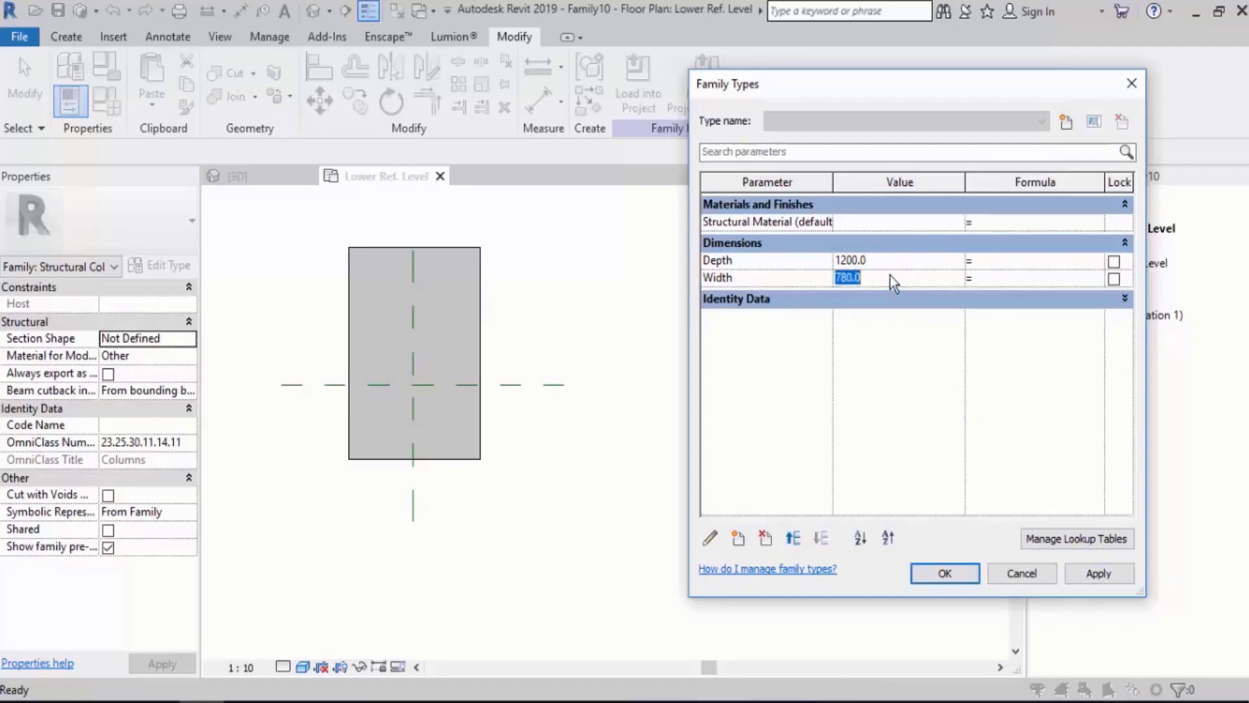
text(1200)
click(1098, 581)
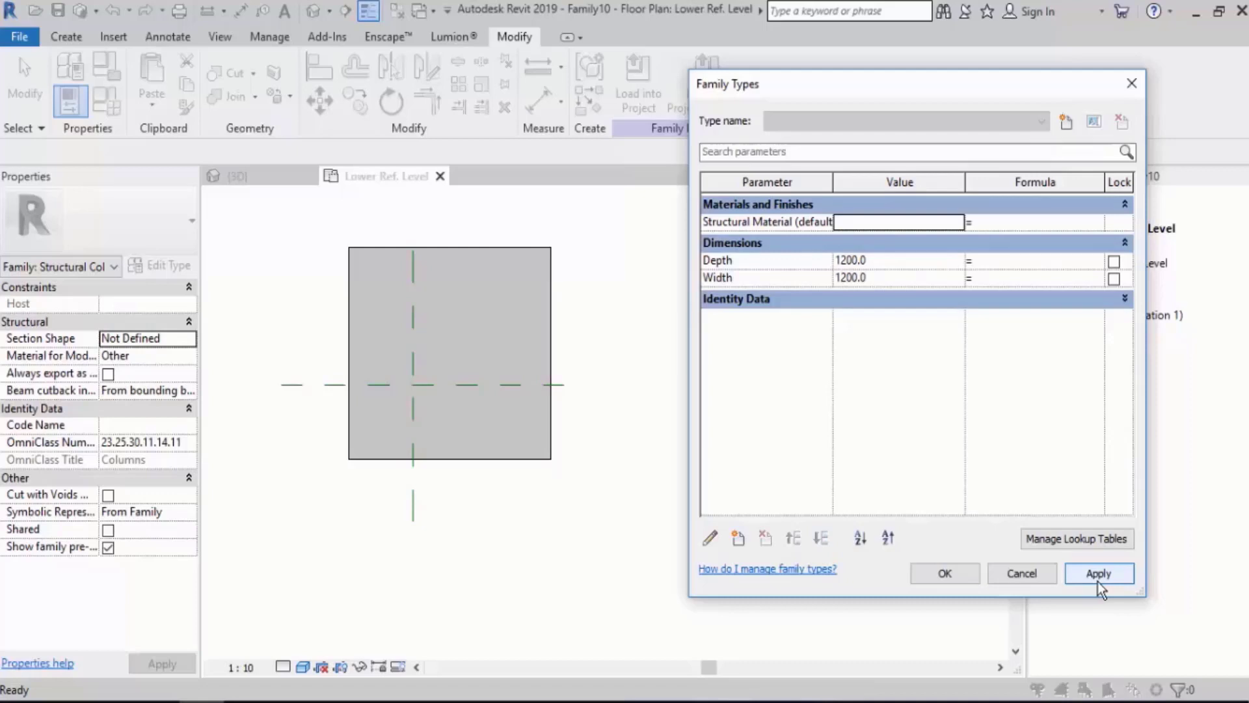
click(1098, 582)
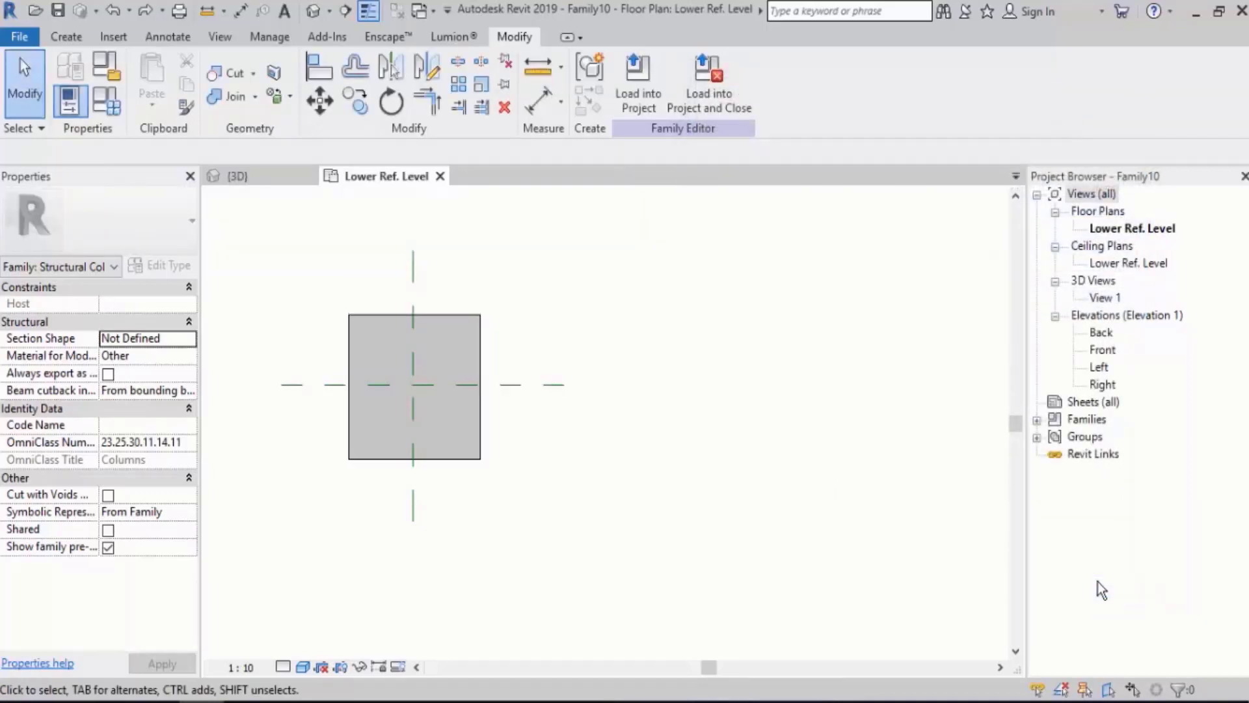
- Reopen the column extrusion's sketch for editing
scroll(422, 360, up, 2)
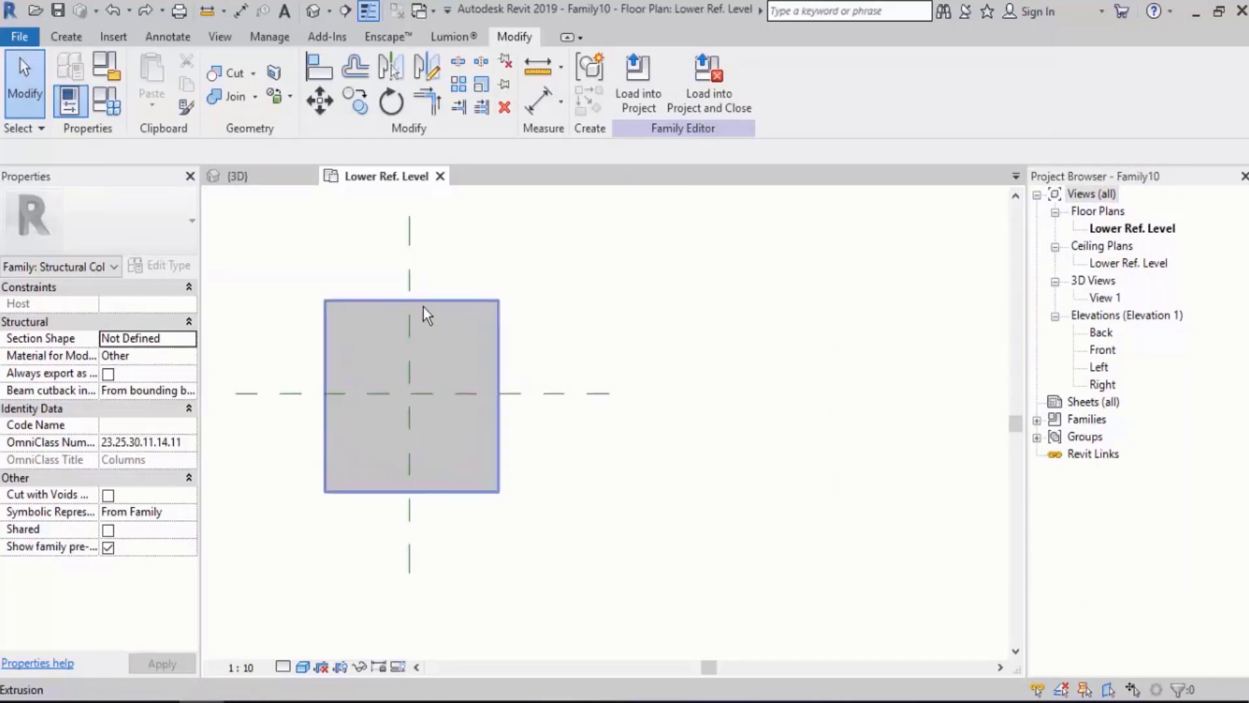
click(614, 398)
click(631, 276)
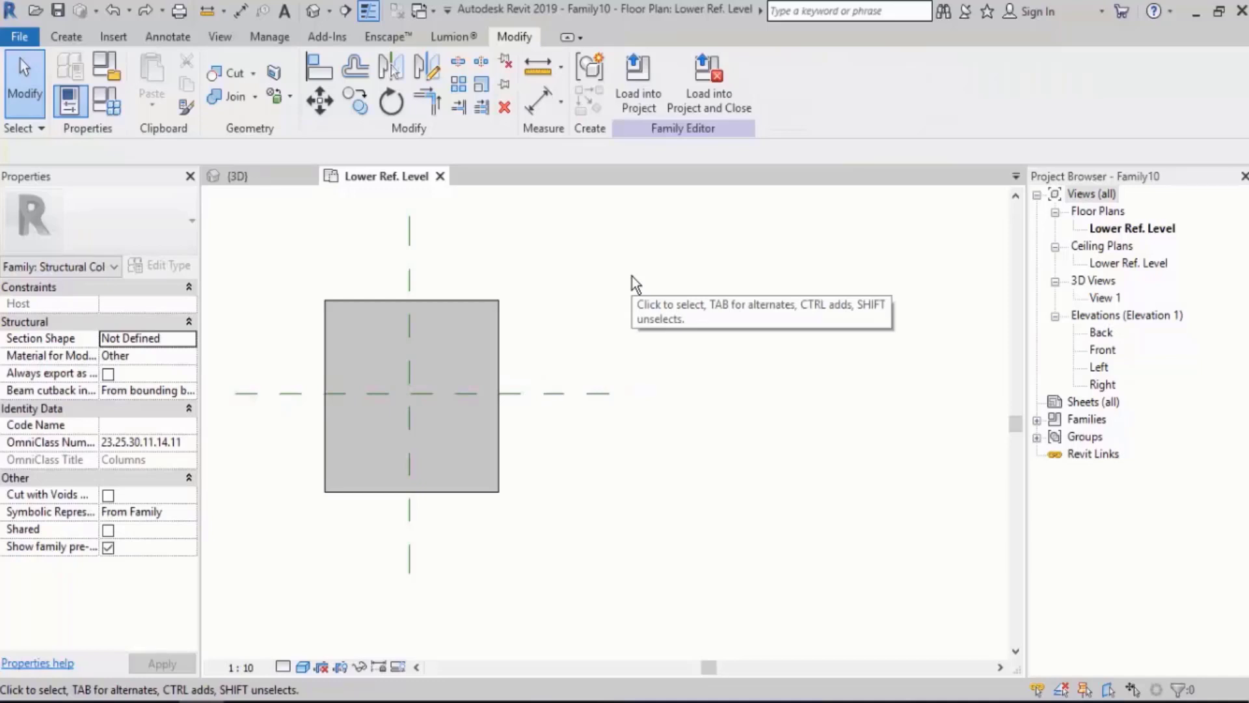
click(457, 335)
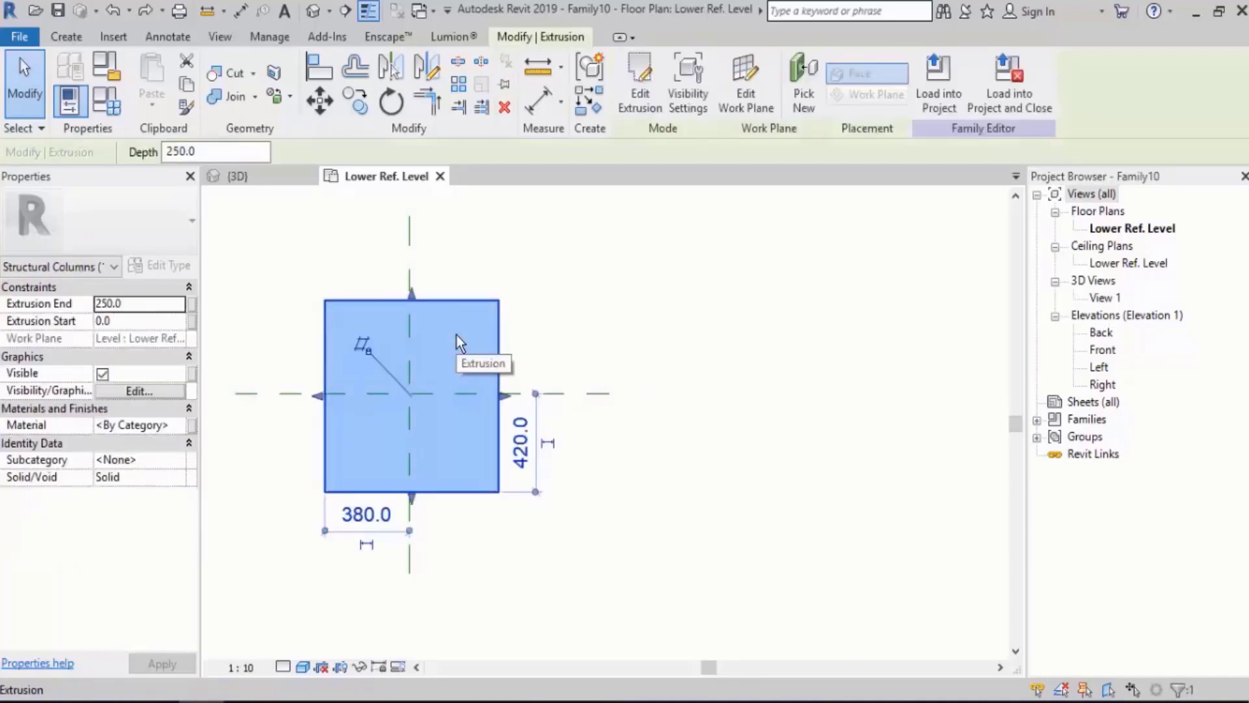
click(641, 98)
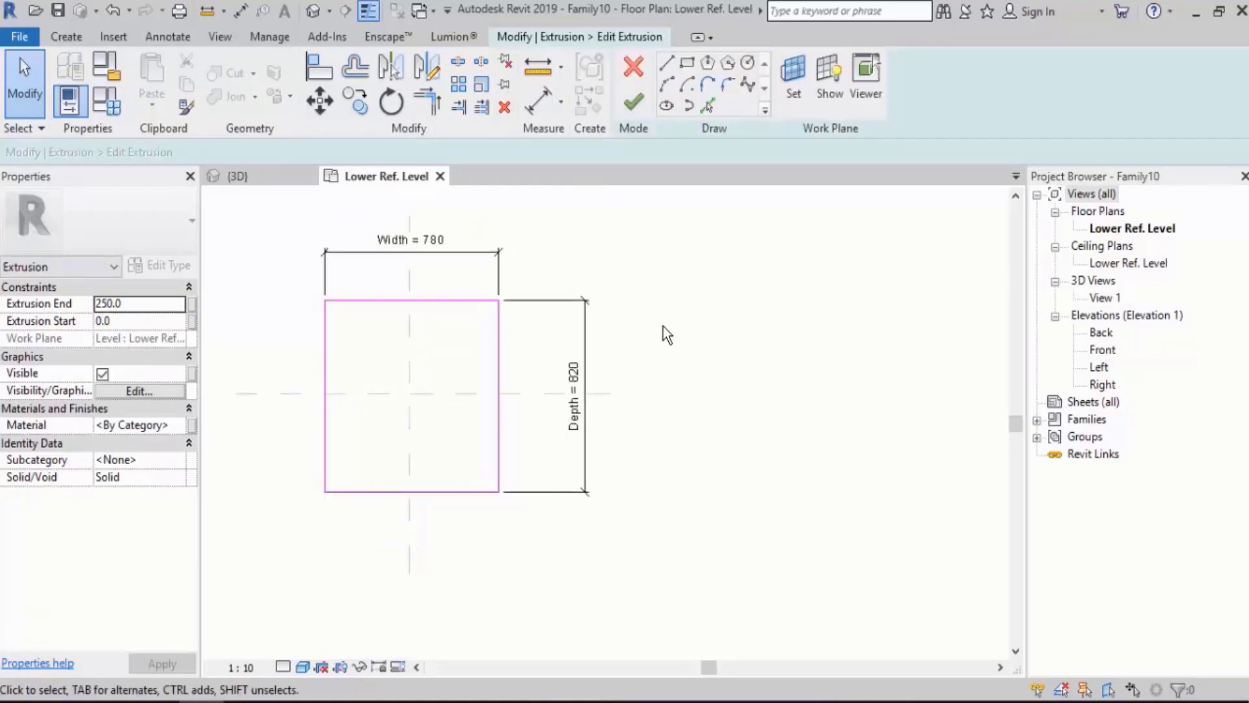
middle_drag(585, 338, 694, 362)
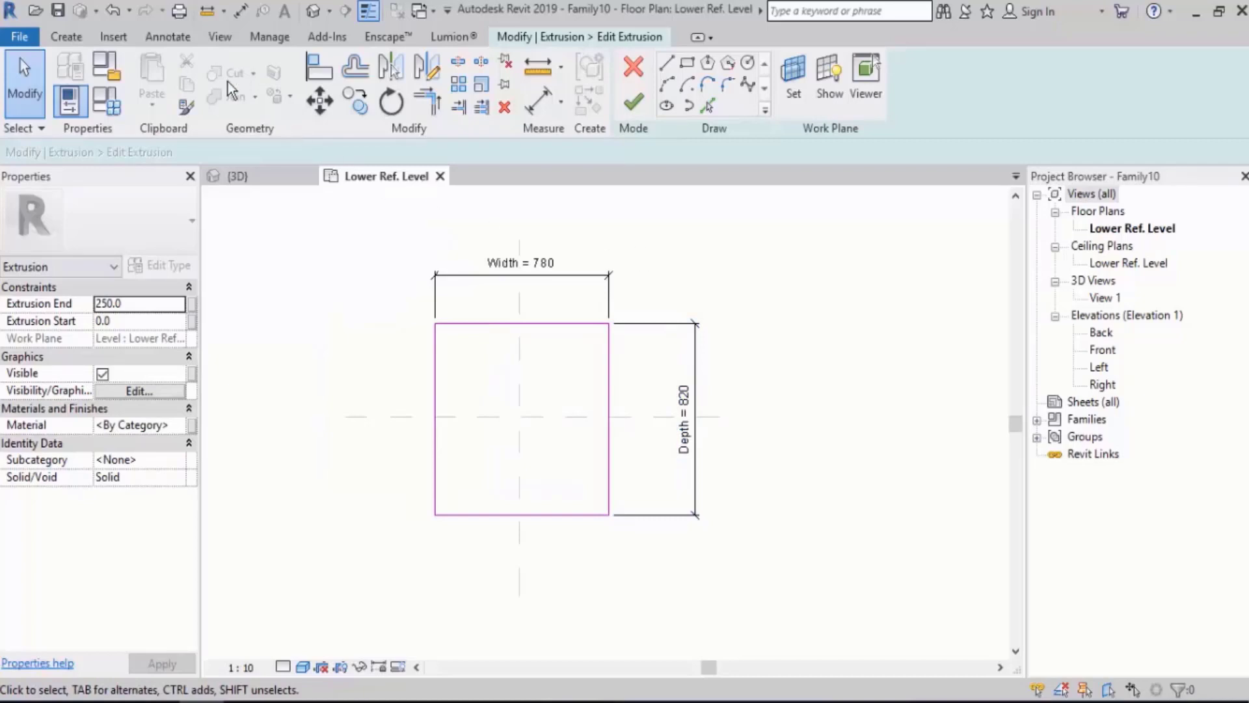
- Add a continuous aligned dimension from the left edge through the vertical centre reference plane to the right edge, above the Width dimension
click(166, 38)
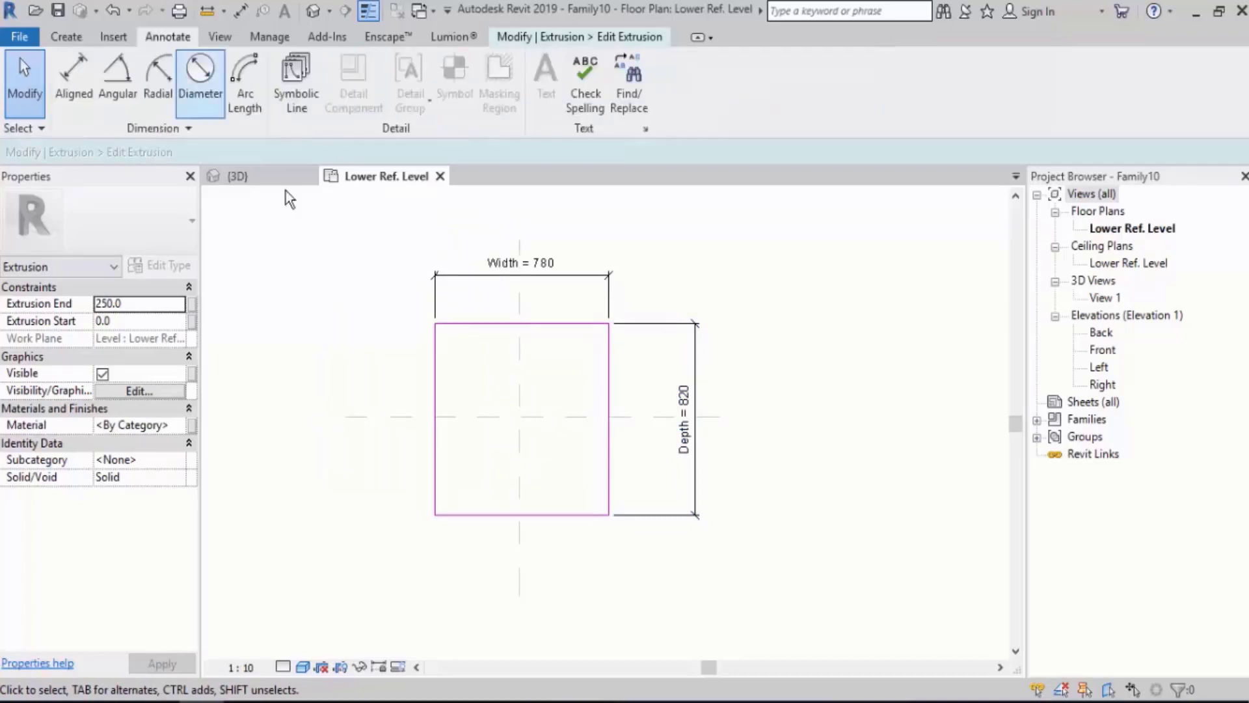
middle_drag(671, 363, 642, 370)
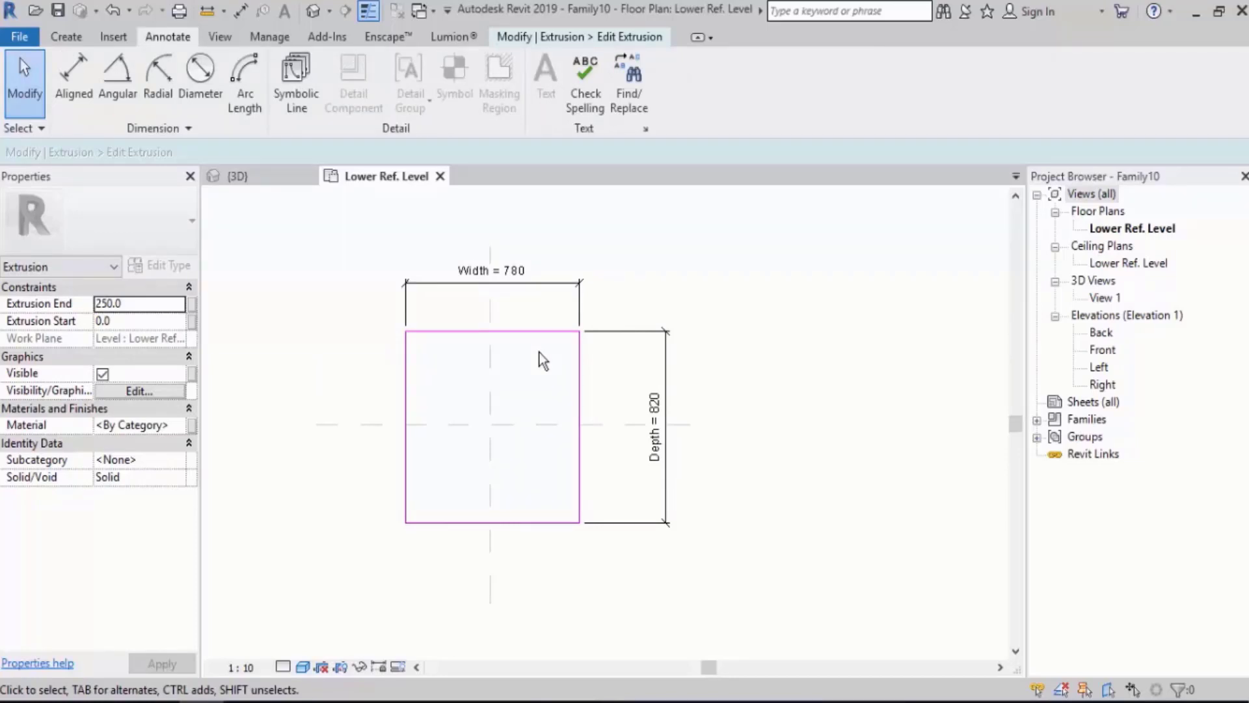
click(76, 83)
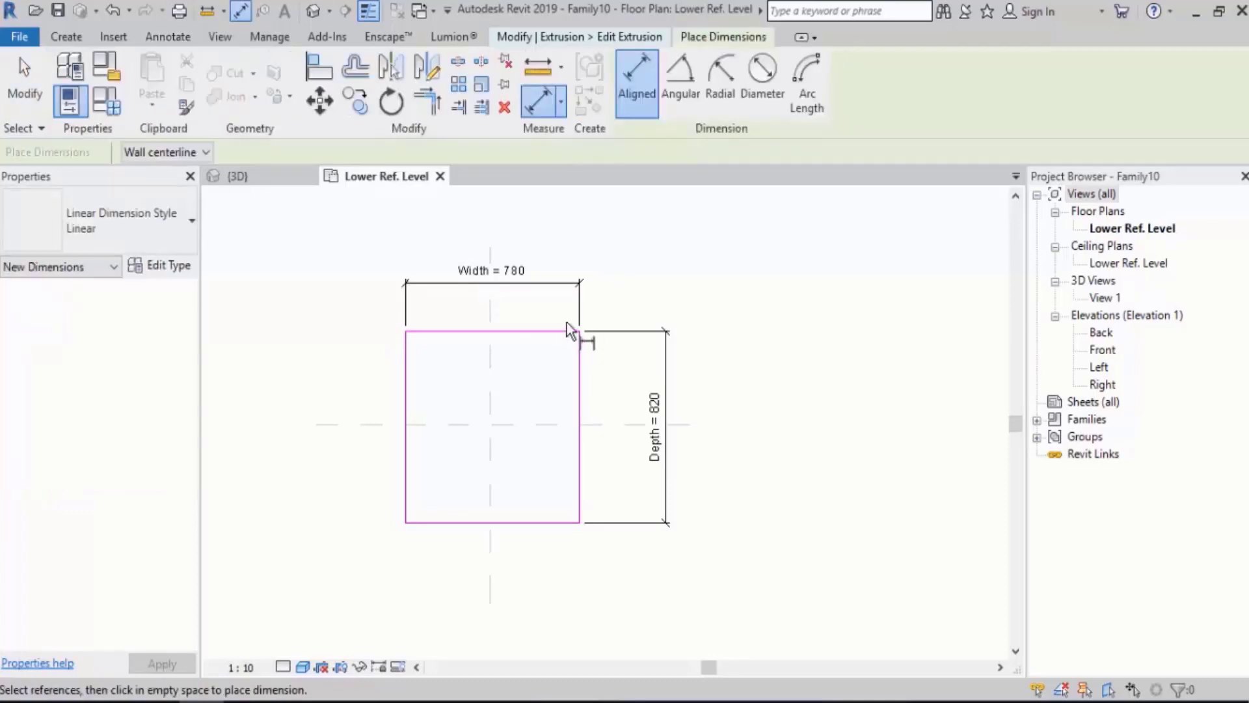
scroll(413, 423, up, 2)
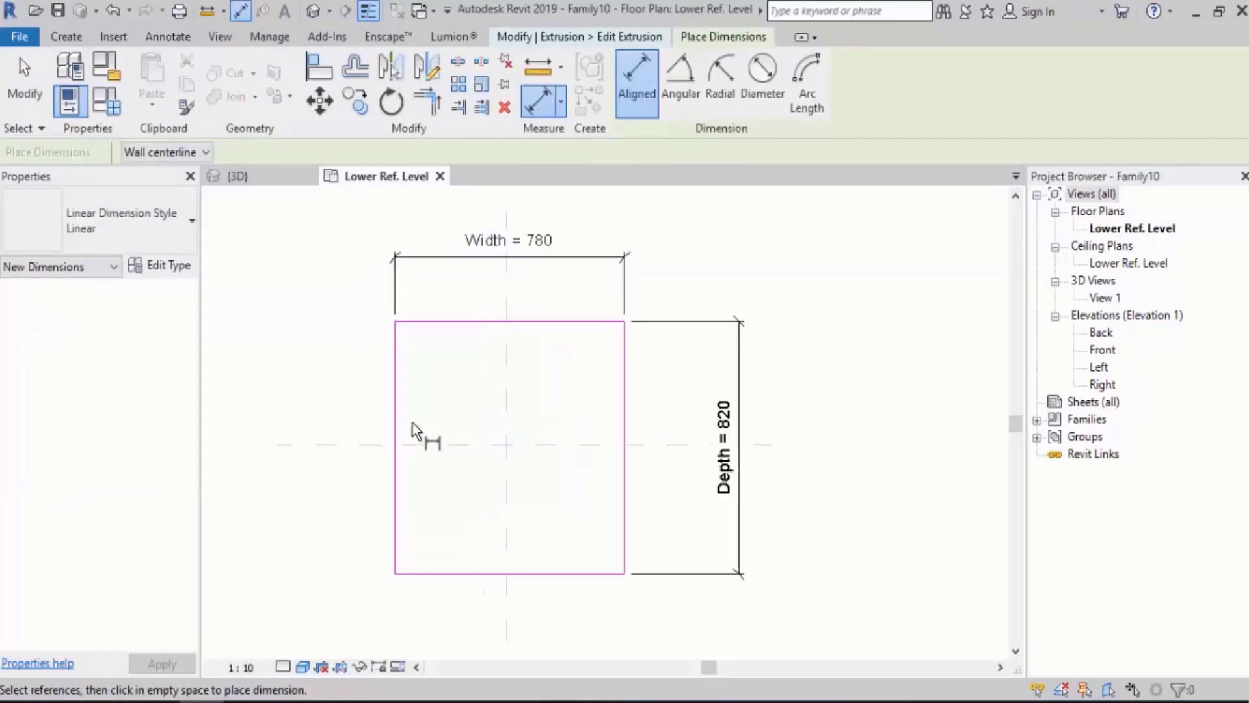
click(398, 392)
click(506, 401)
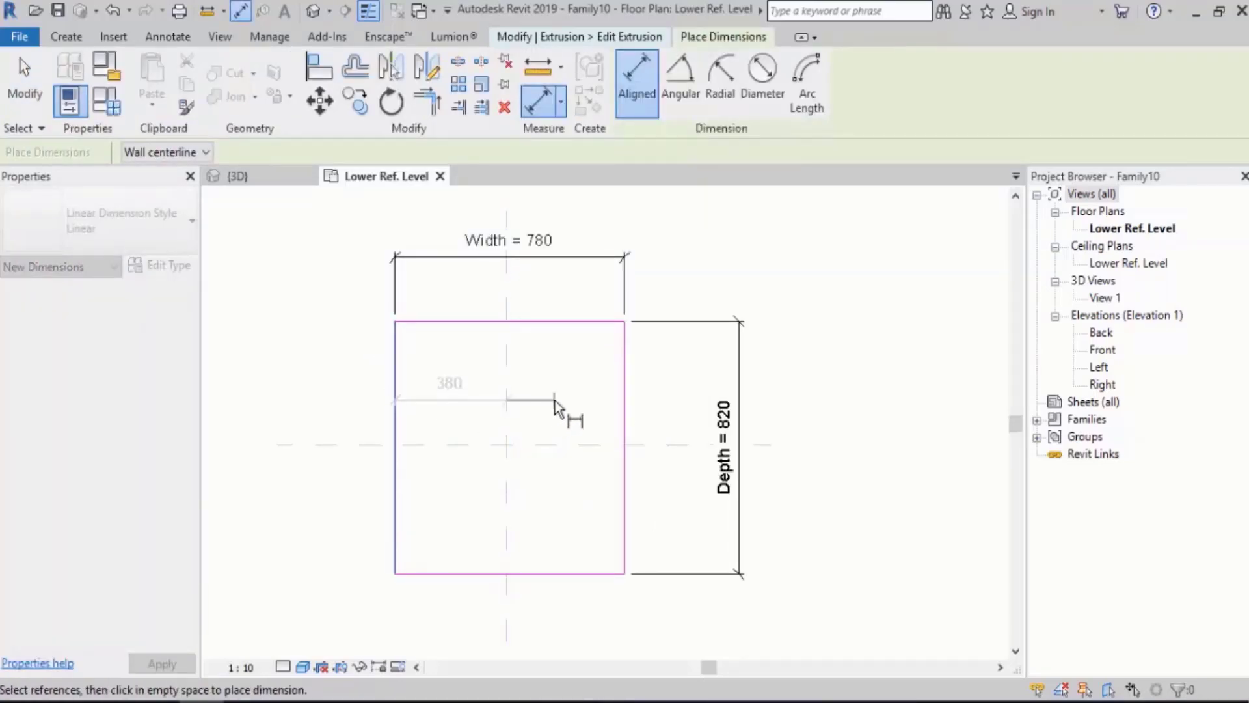
click(630, 410)
scroll(605, 475, down, 1)
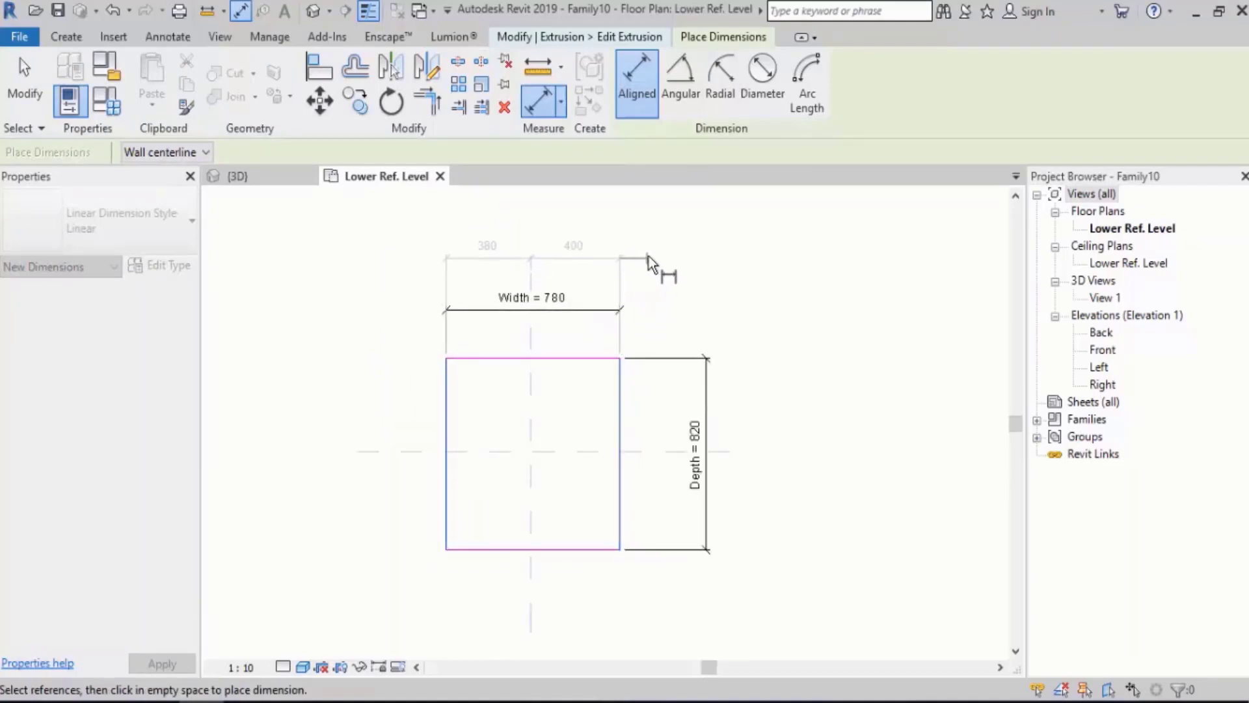
click(649, 256)
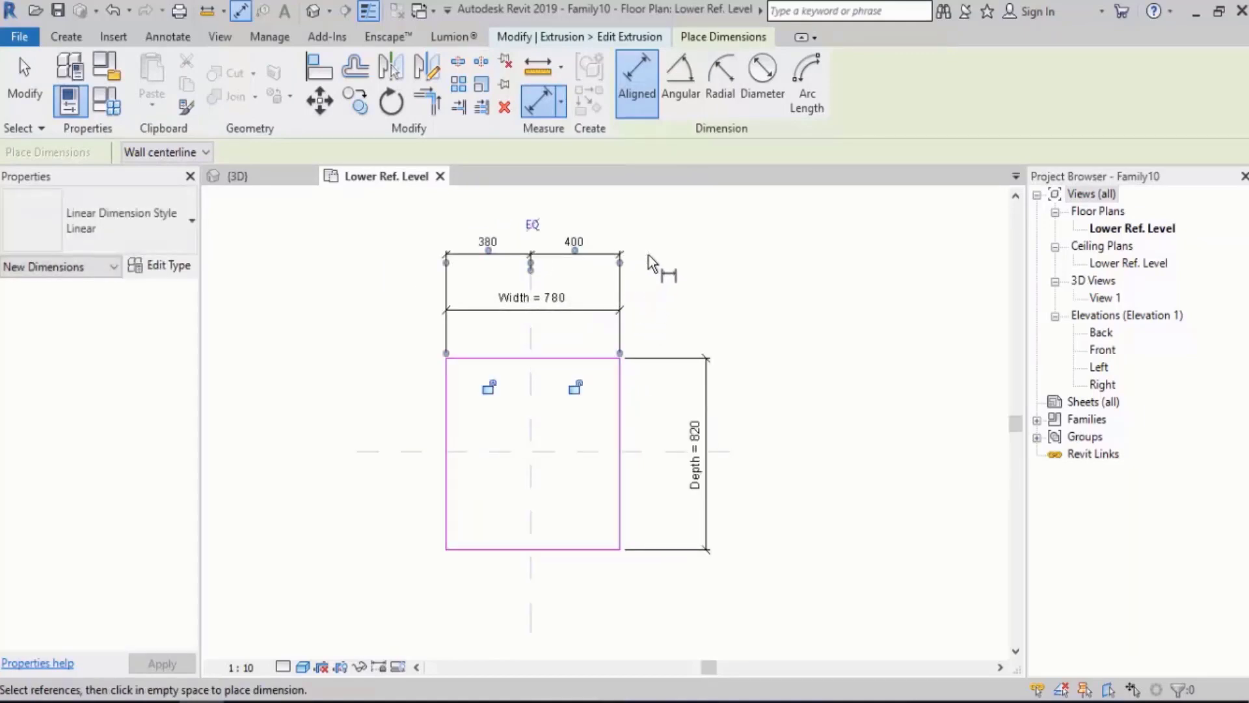
- Equalize the horizontal dimension's segments and add a continuous aligned dimension from the bottom edge through the horizontal reference plane to the top edge
click(540, 227)
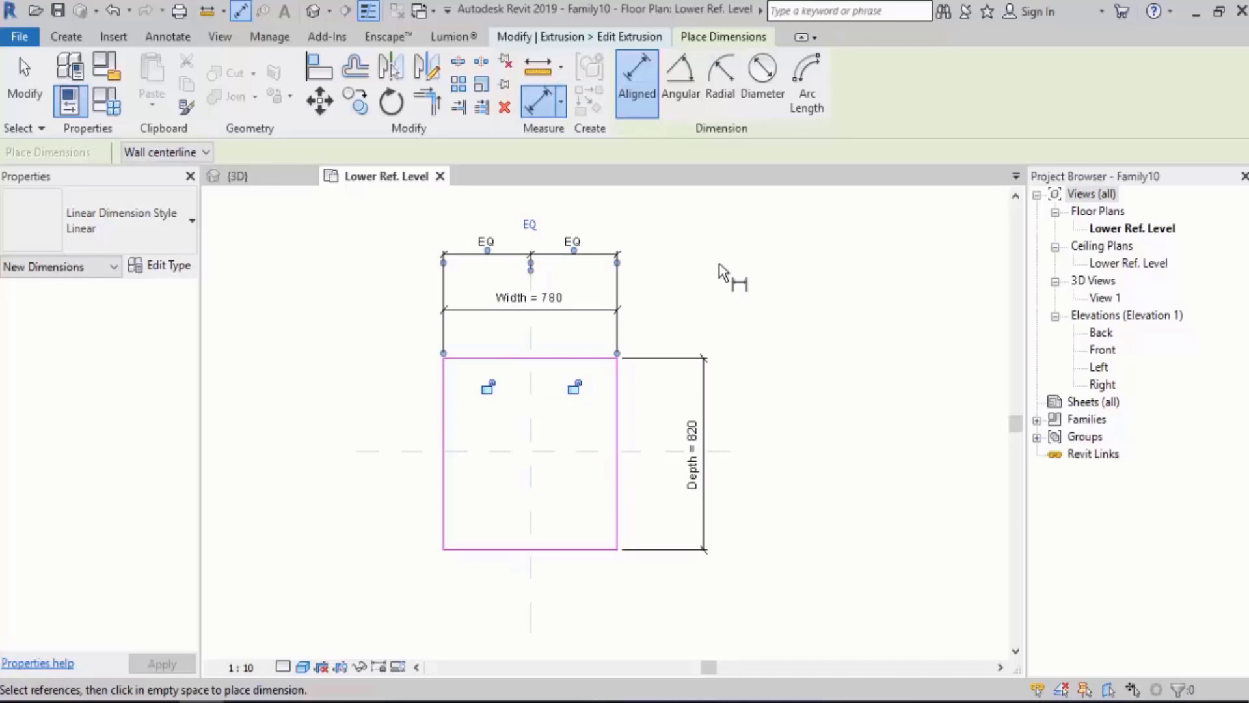
middle_drag(680, 329, 660, 298)
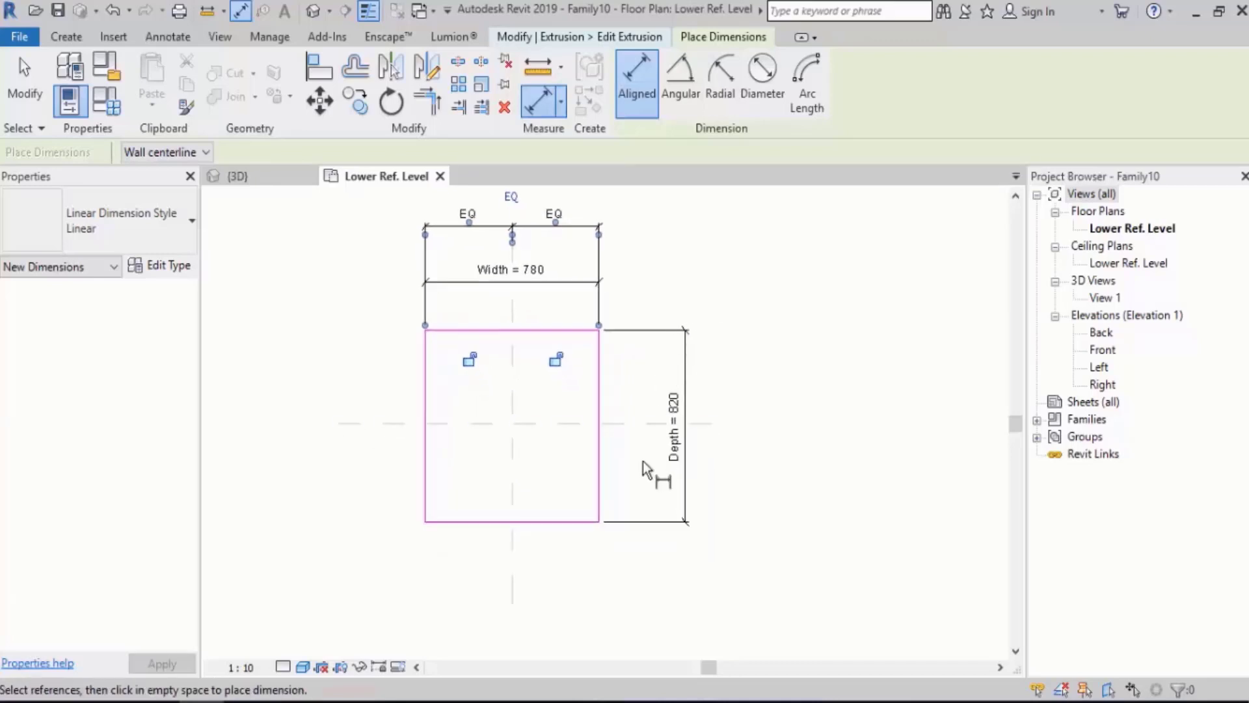
click(565, 519)
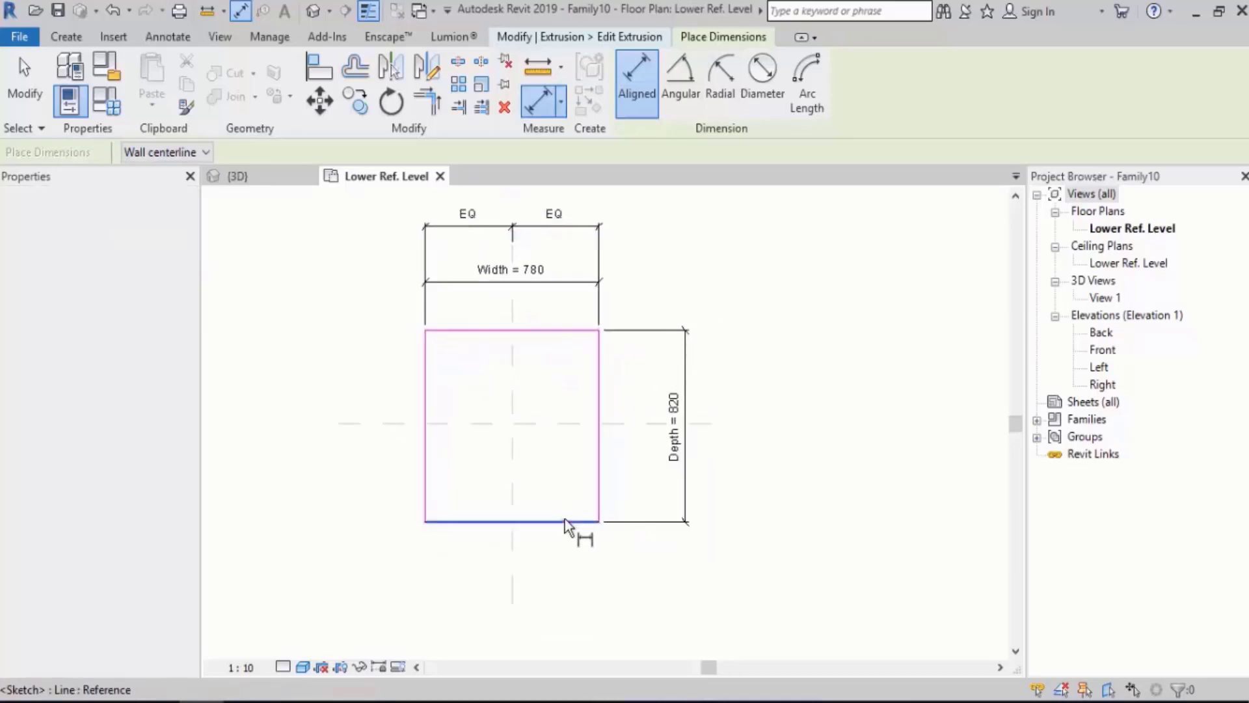
click(574, 424)
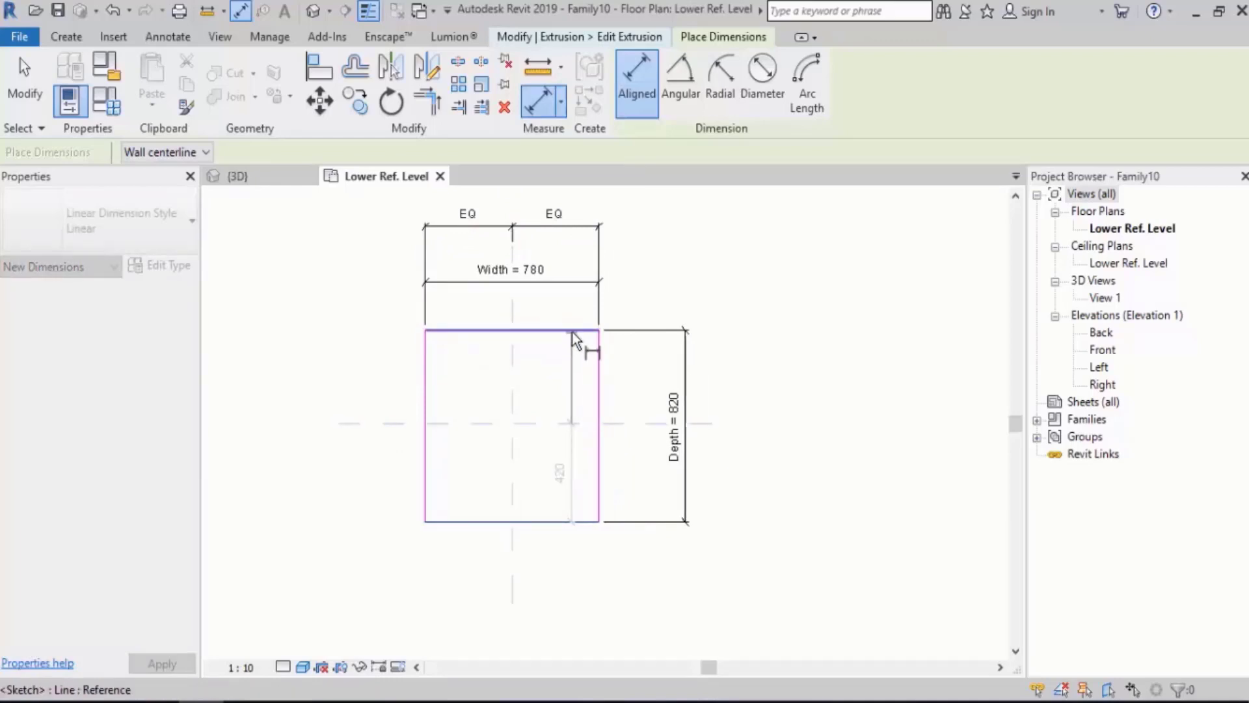
click(572, 333)
click(753, 422)
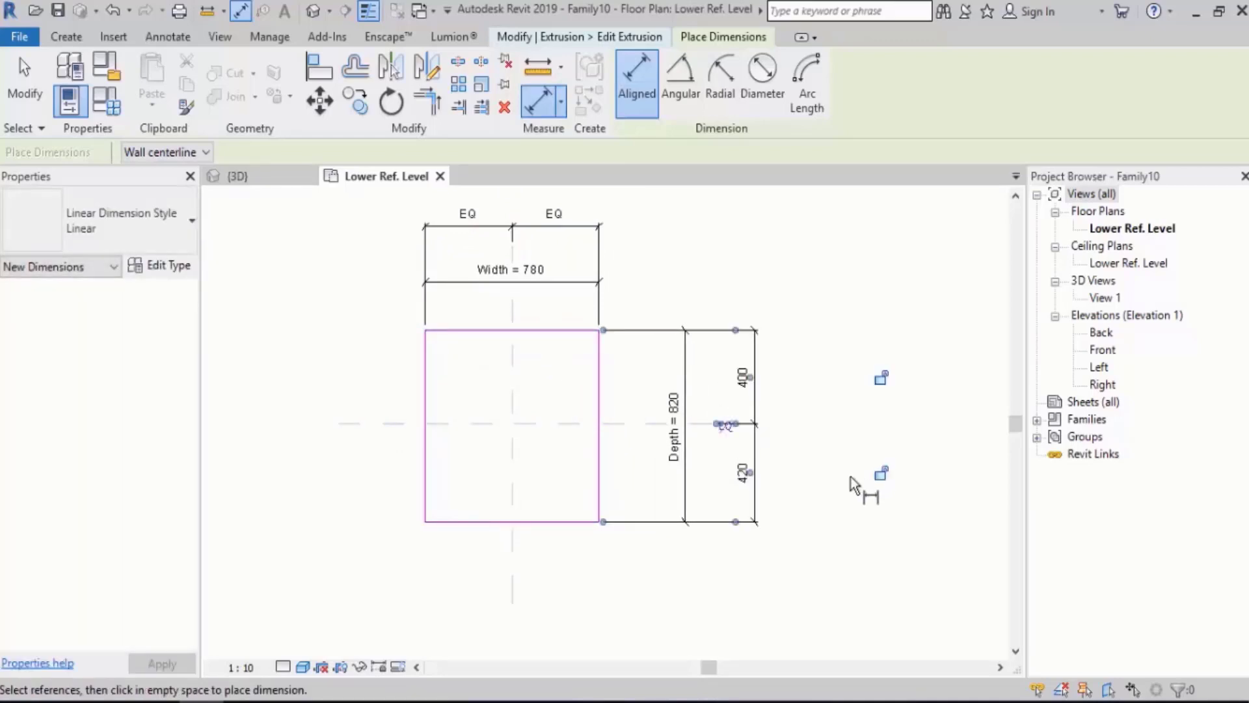
- Equalize the two segments of the vertical dimension so the sketch is centred on the horizontal reference plane
scroll(732, 462, up, 3)
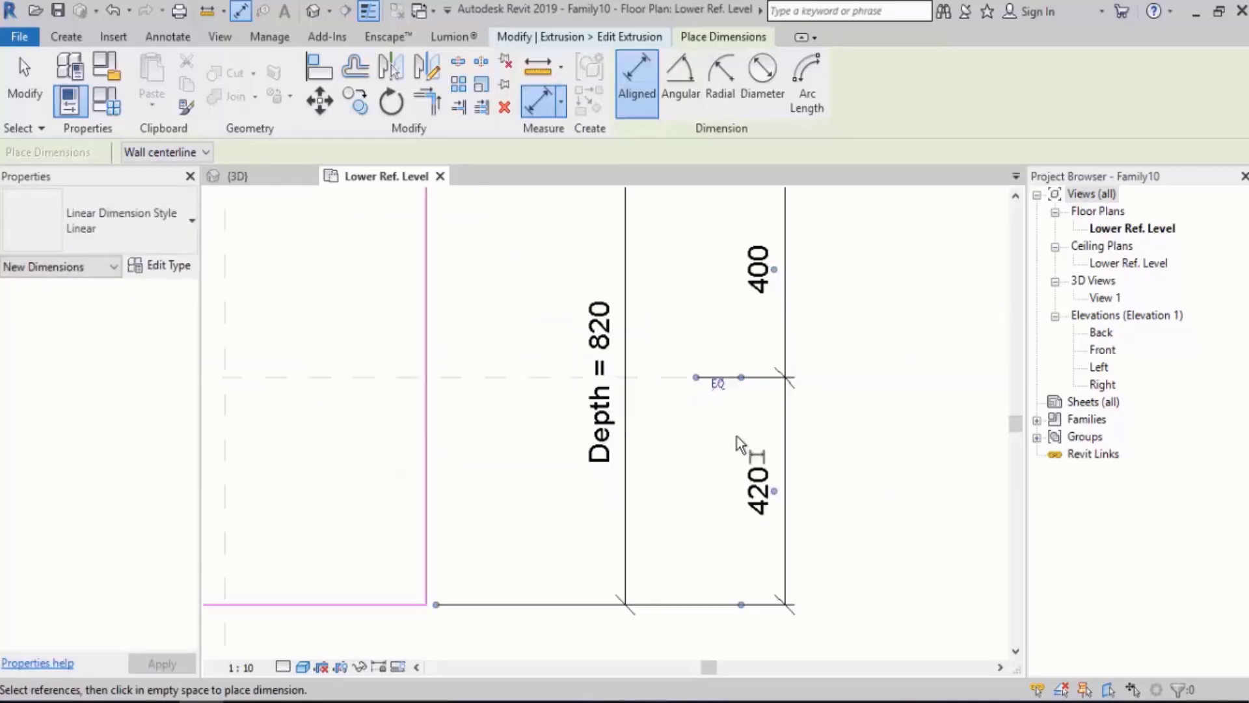
click(719, 385)
scroll(794, 446, down, 5)
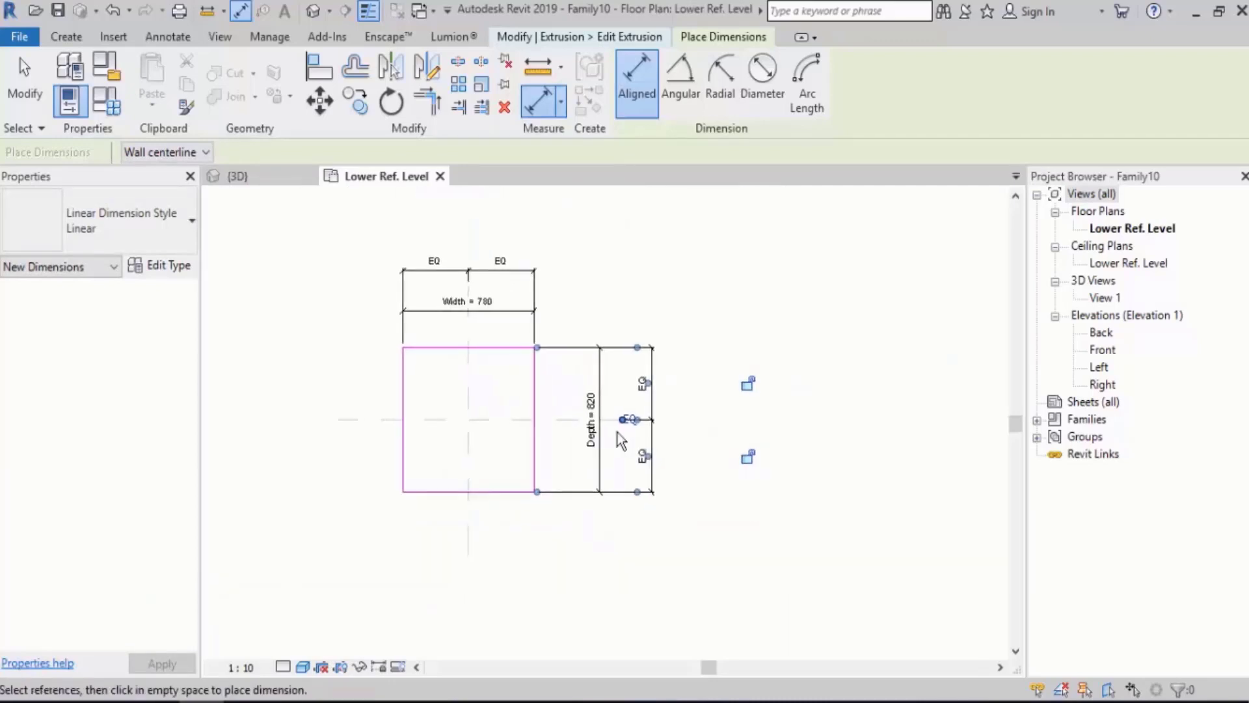
key(Escape)
key(Escape)
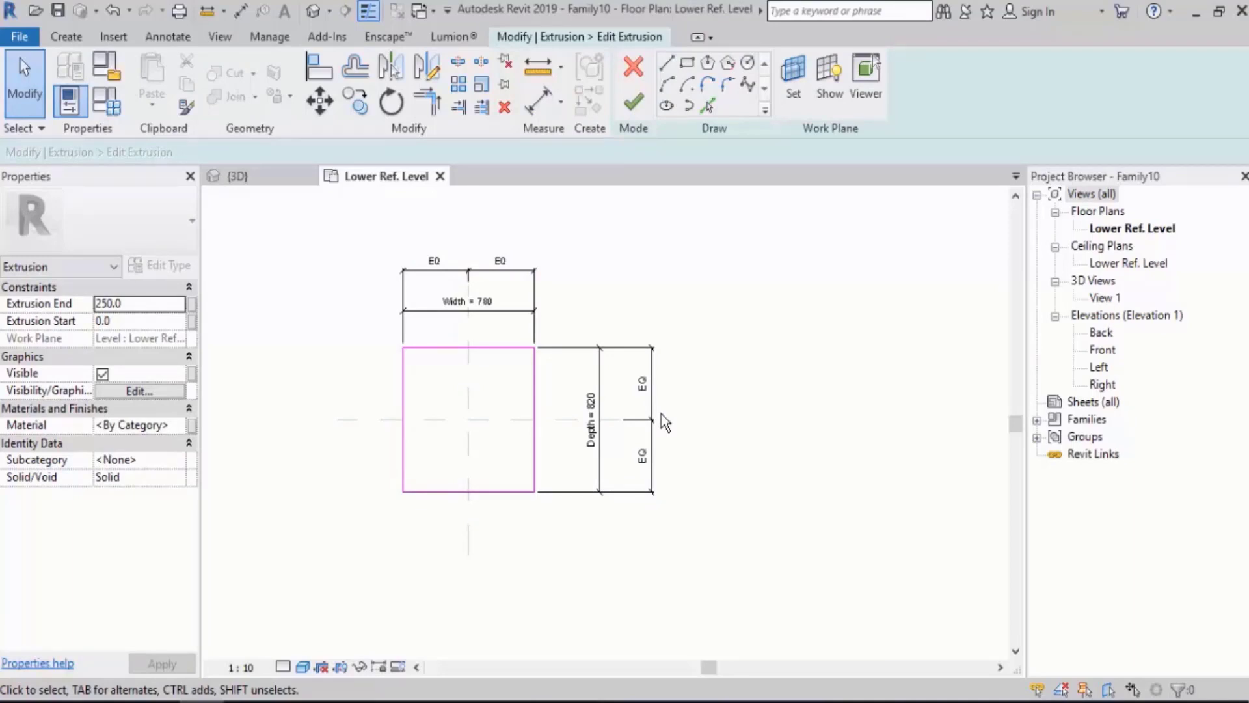
- Finish editing the column extrusion's sketch and clear the selection
click(627, 115)
middle_drag(735, 332, 615, 324)
click(612, 325)
middle_drag(540, 368, 573, 309)
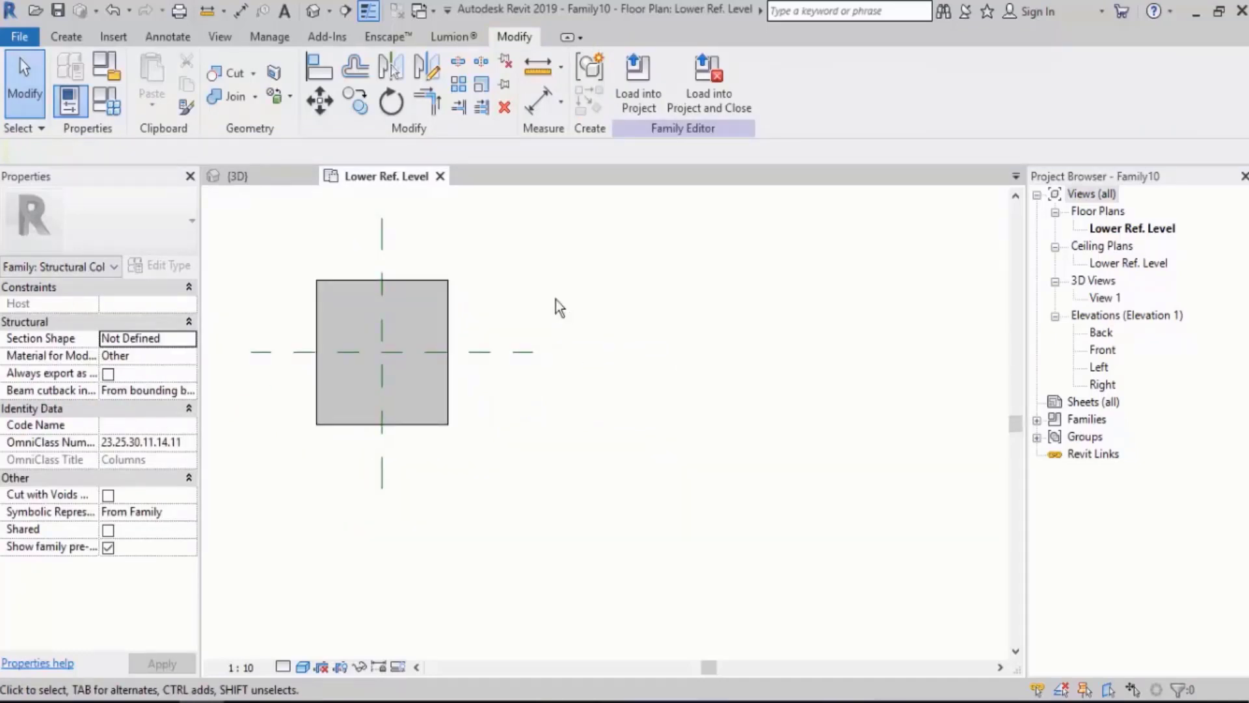
- Test the centred column by applying a Depth of 1200 in the family types
key(f)
key(t)
click(904, 259)
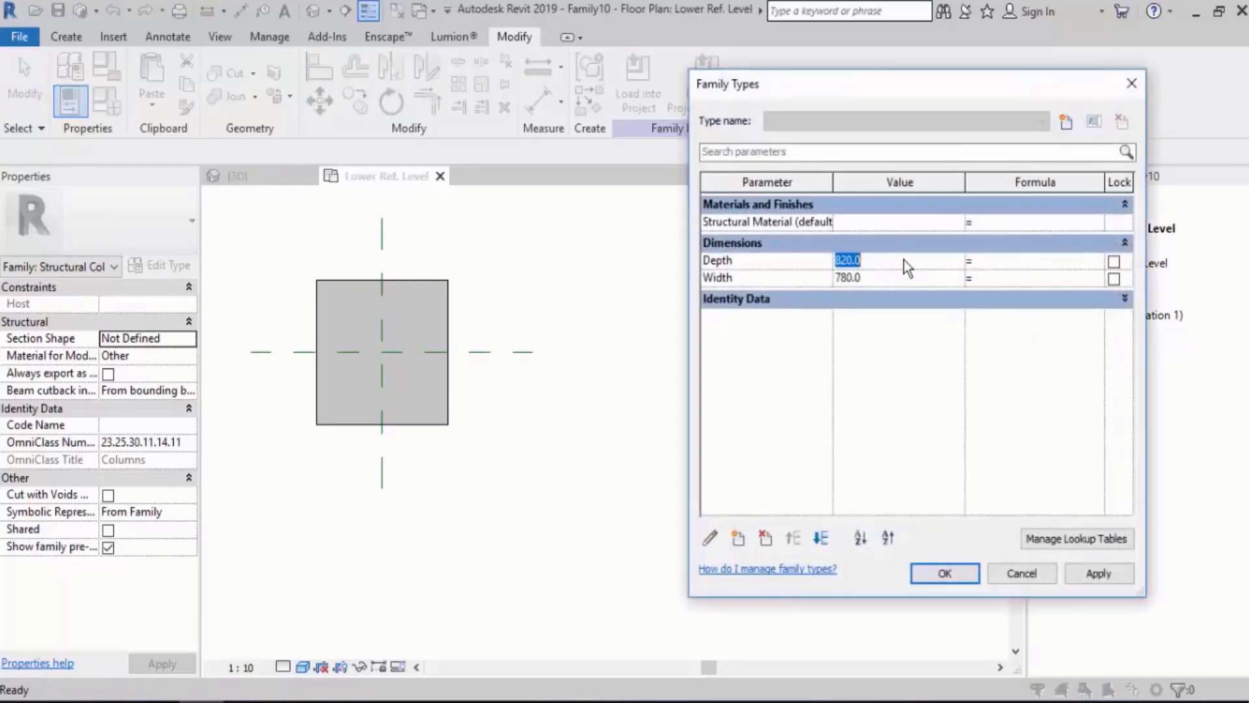
text(1200)
key(Tab)
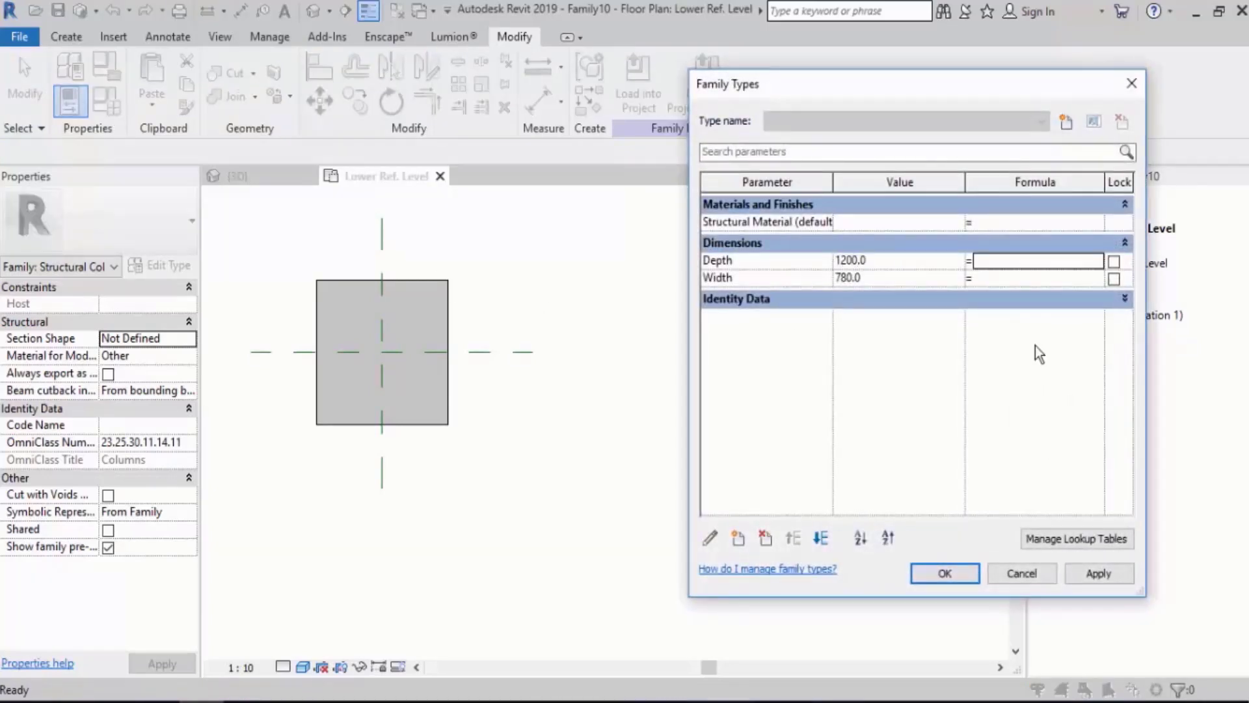
click(1114, 576)
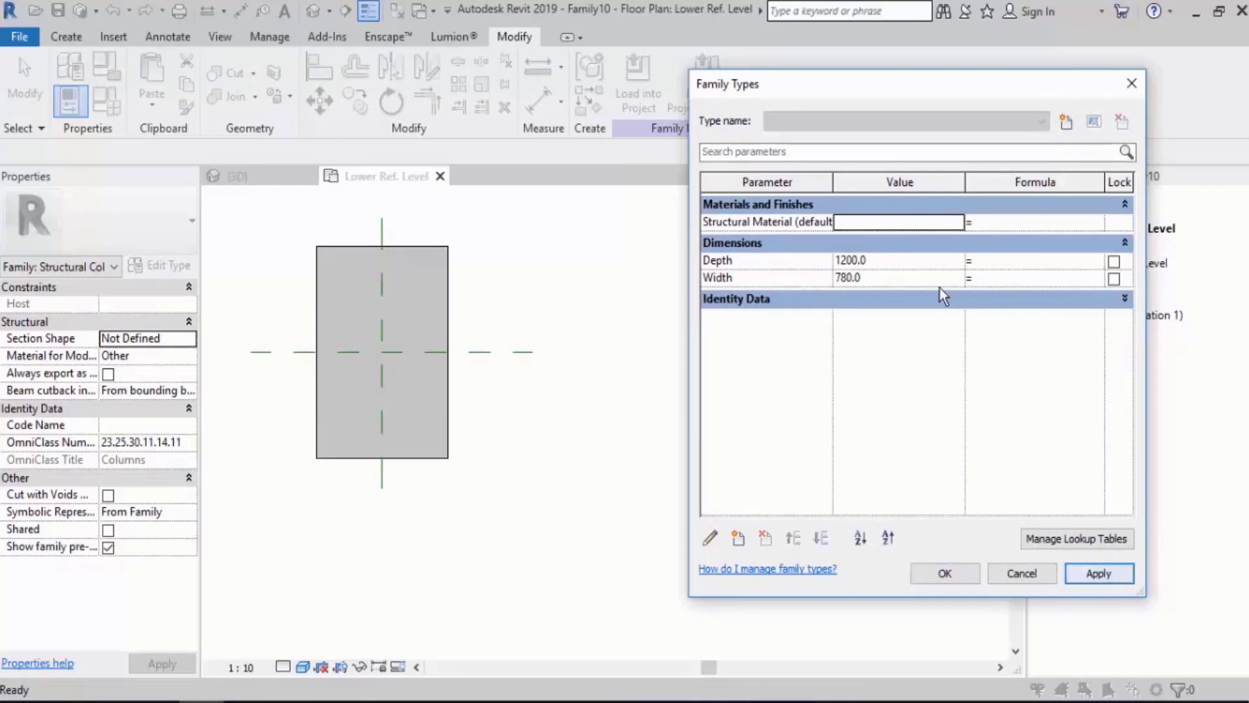
- Apply a Width of 600 in the family types and close the dialog
click(919, 286)
text(600)
key(Tab)
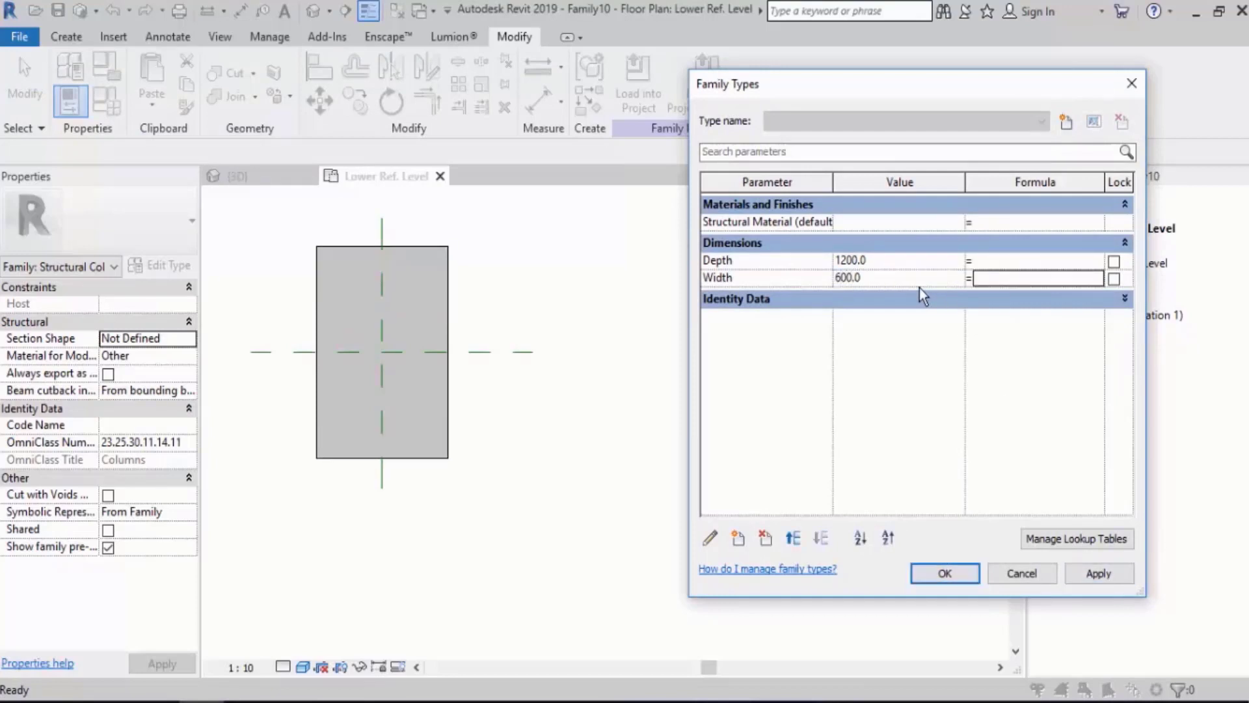
click(1098, 575)
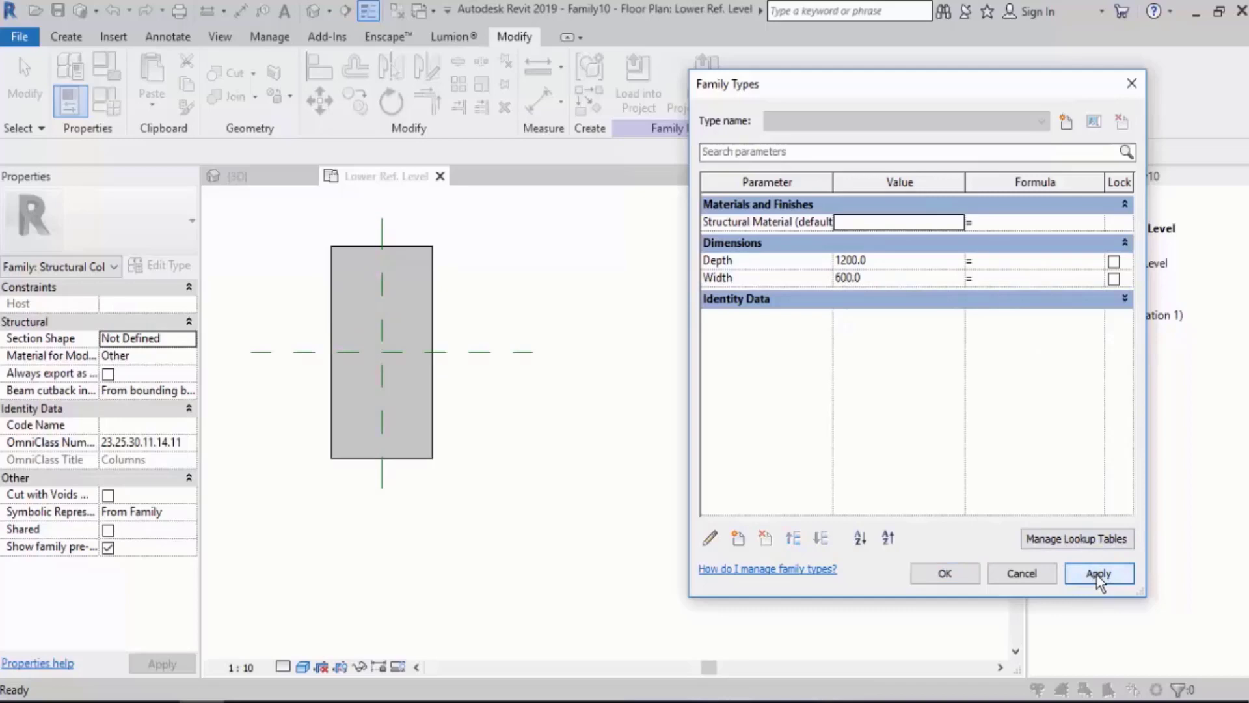
click(945, 573)
middle_drag(502, 297, 531, 315)
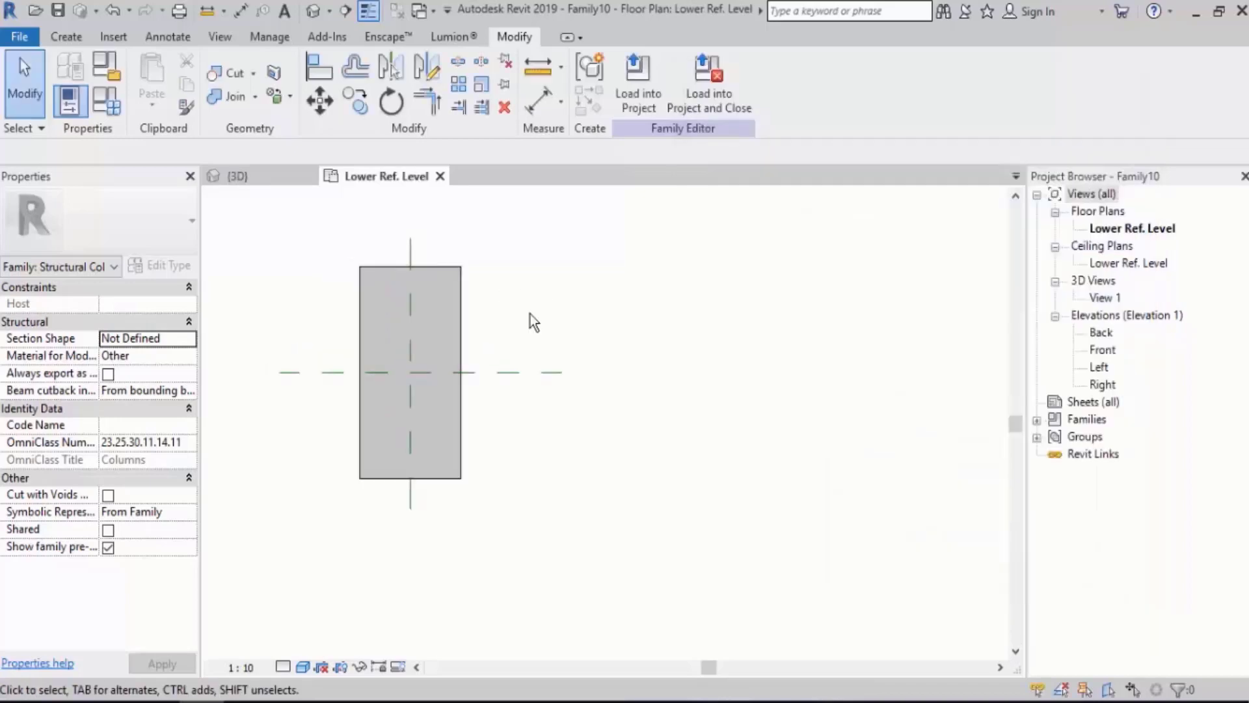
click(416, 297)
key(Escape)
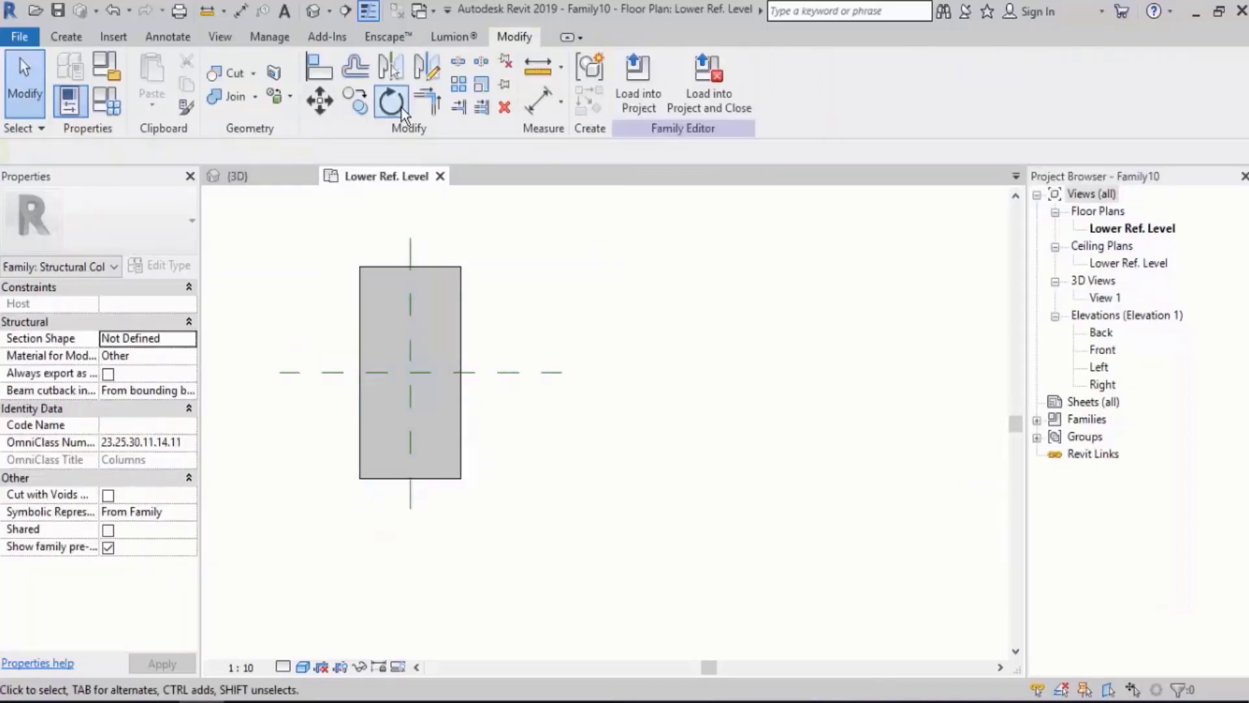
- Set the Depth parameter to 600 in the family types
click(106, 100)
click(888, 261)
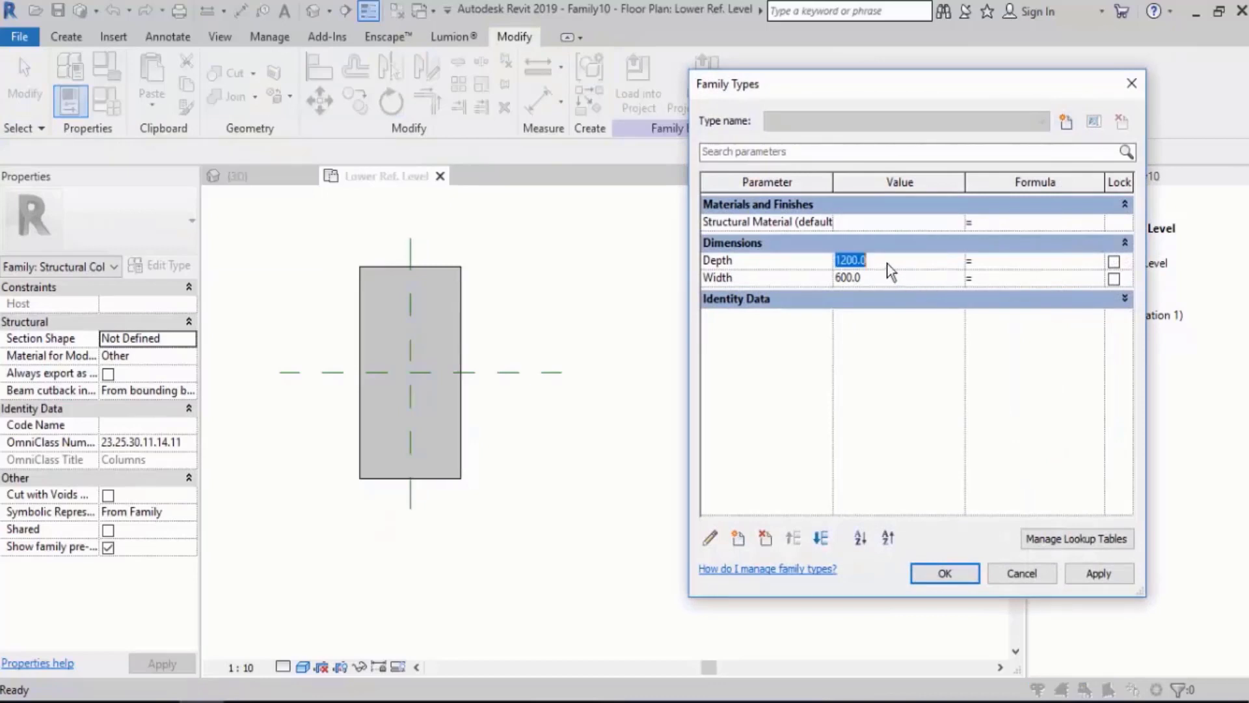
text(600)
key(Tab)
click(945, 573)
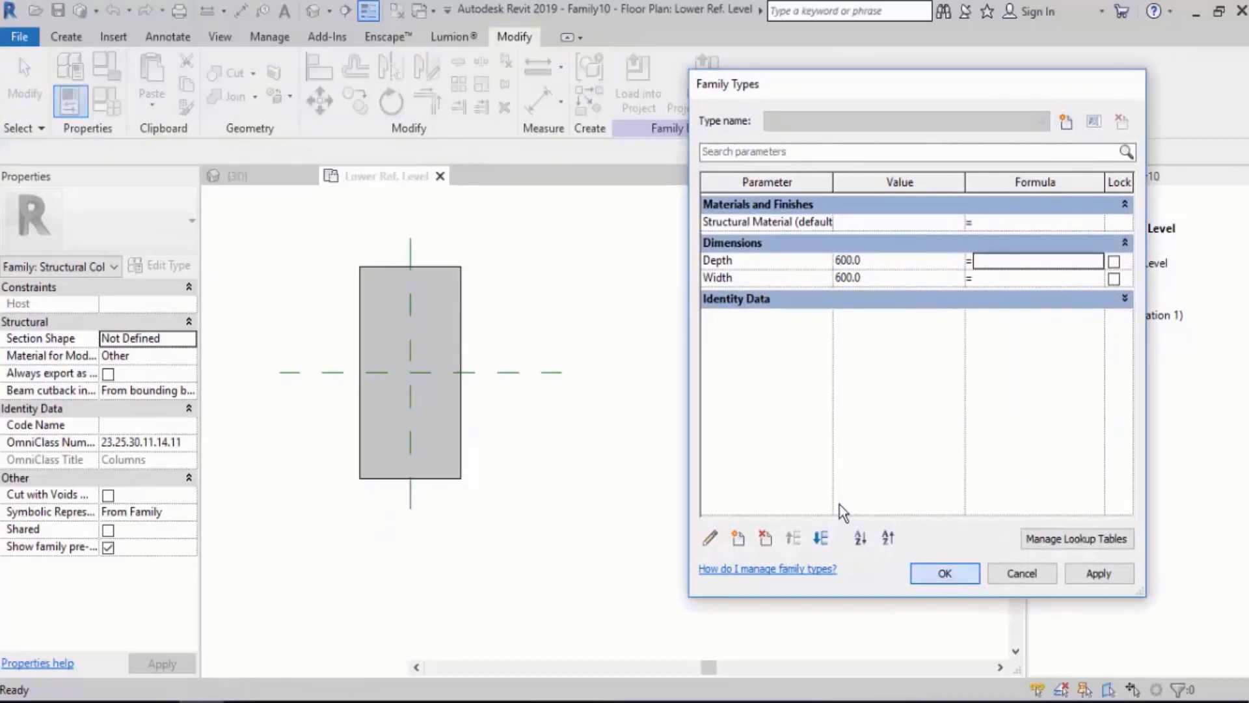
- Reopen the square column extrusion's sketch for editing
scroll(460, 334, up, 2)
middle_drag(415, 388, 646, 363)
click(646, 362)
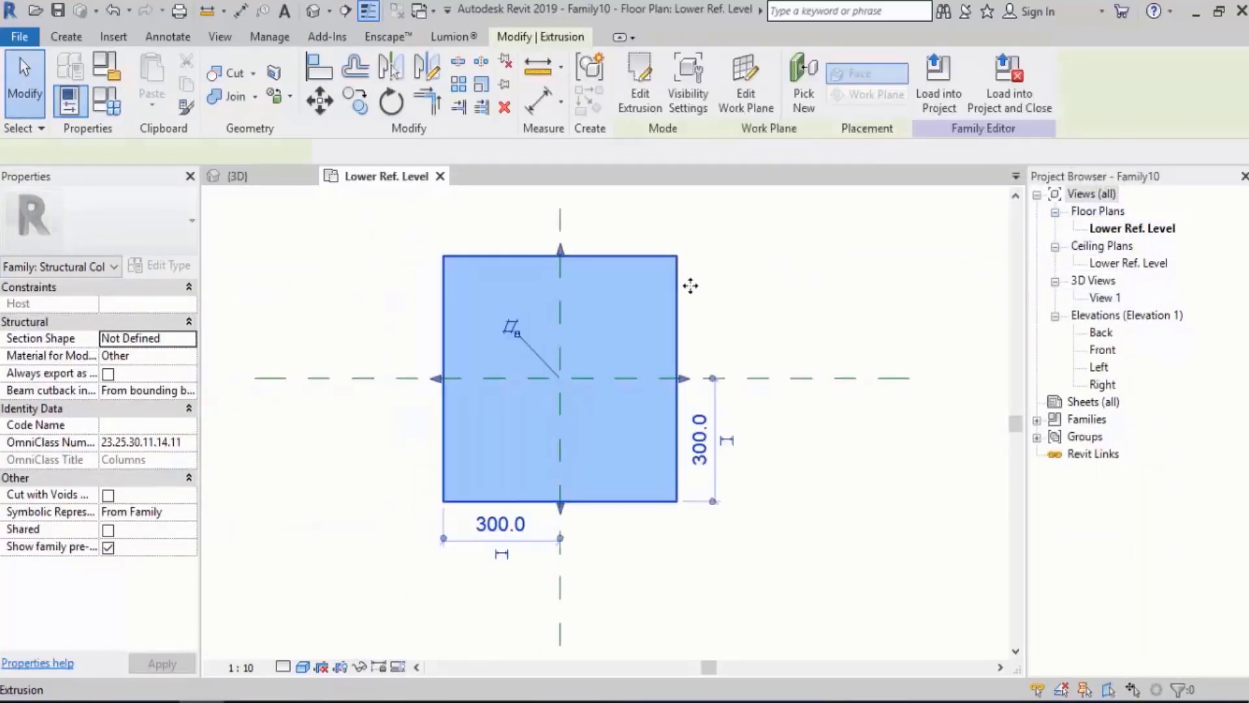
click(644, 97)
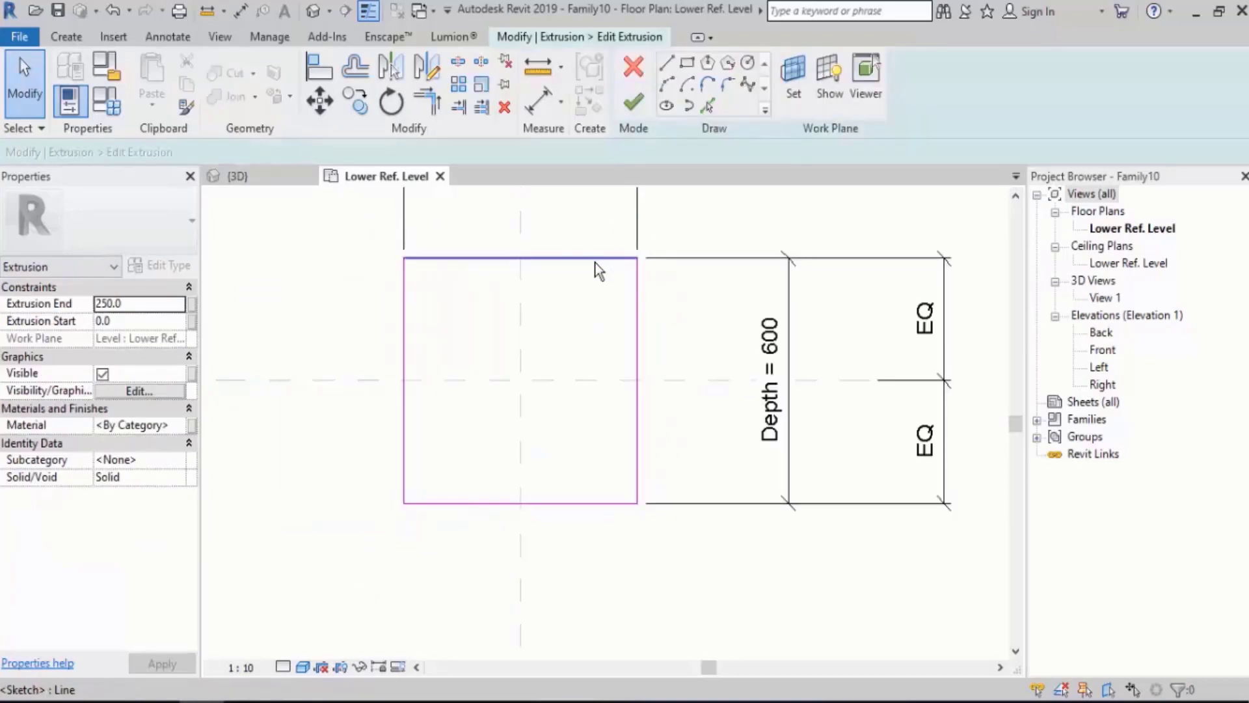
middle_drag(732, 261, 725, 262)
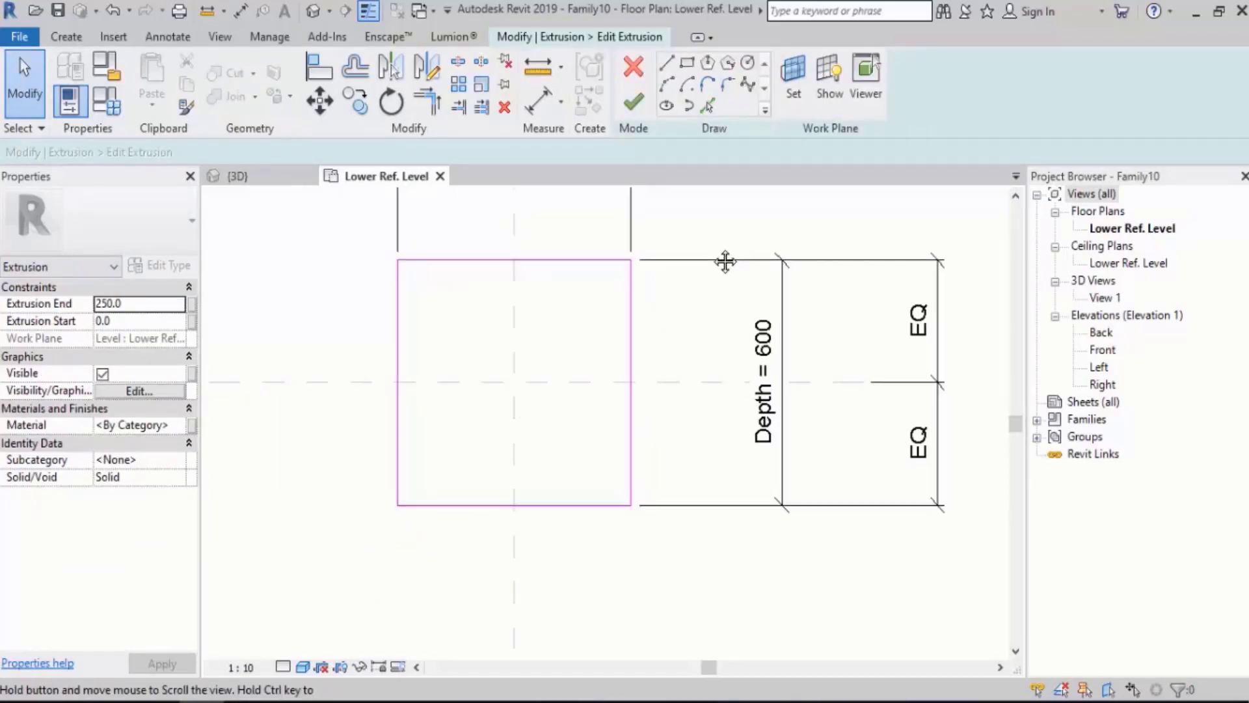
- Round the sketch's upper-right corner with a fillet arc of about 80 radius
click(726, 85)
scroll(637, 268, up, 2)
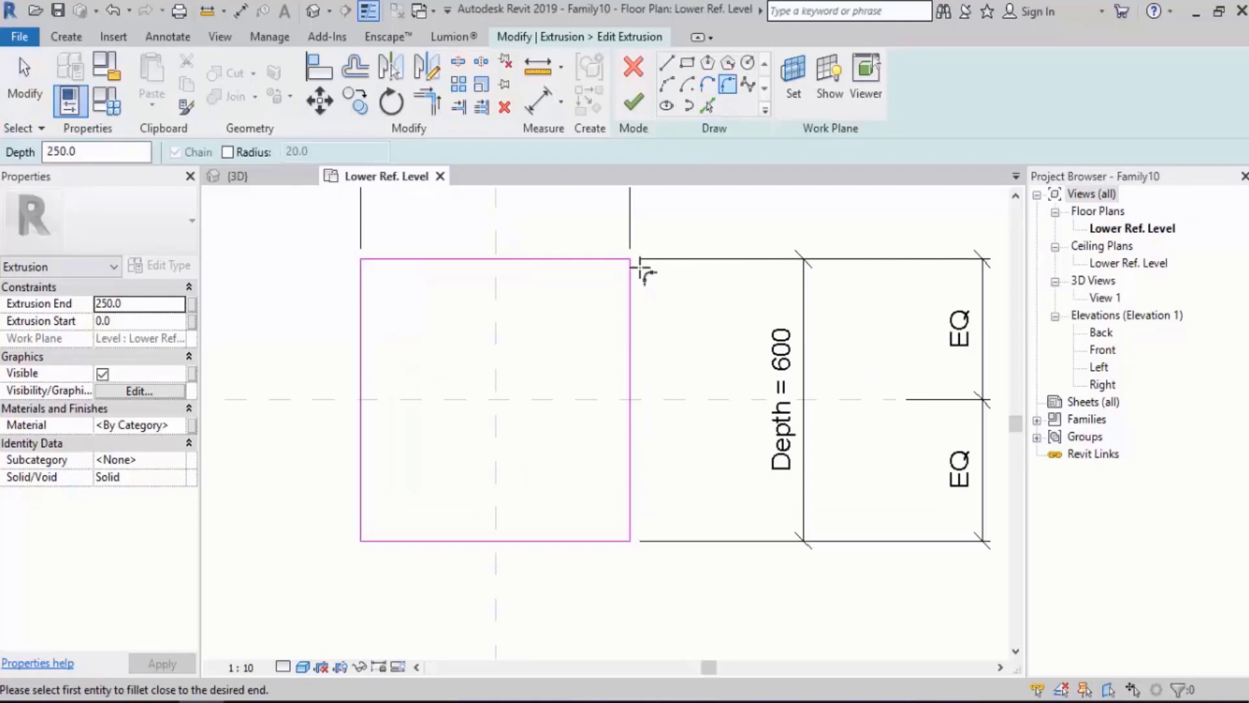
click(605, 256)
click(627, 278)
click(611, 265)
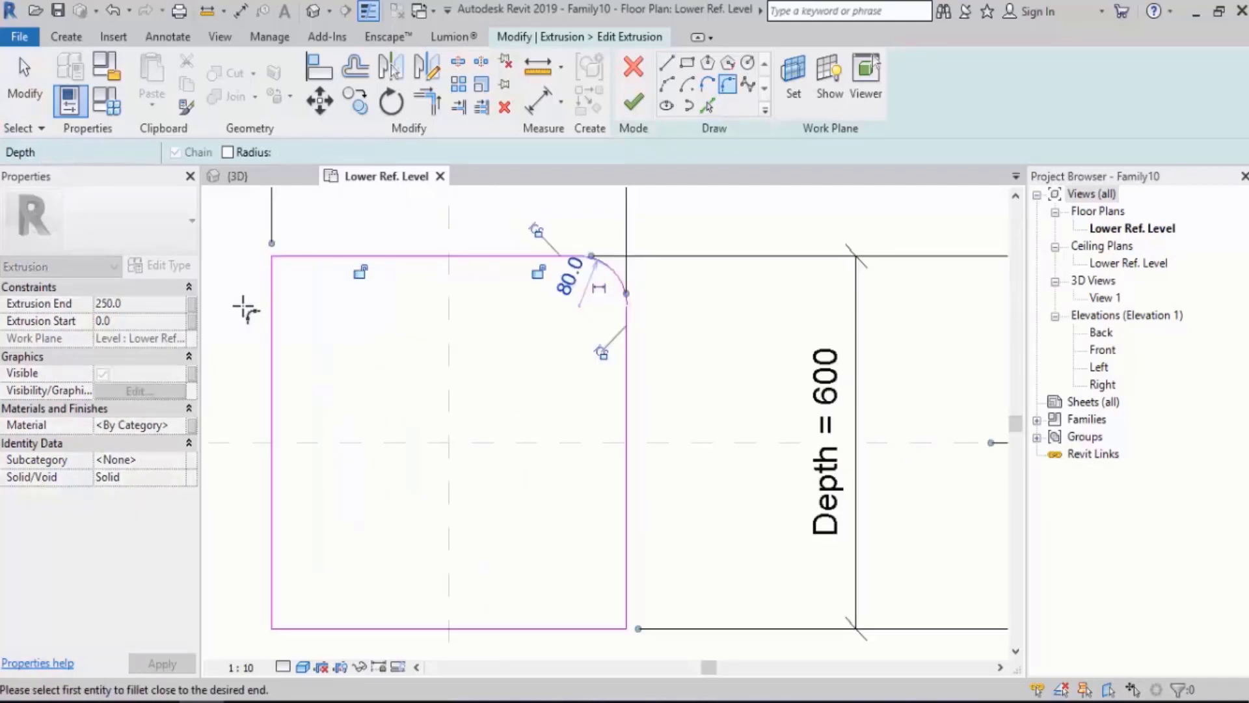
- Round the sketch's upper-left corner with a fillet arc of about 200 radius
click(274, 279)
click(290, 257)
click(301, 298)
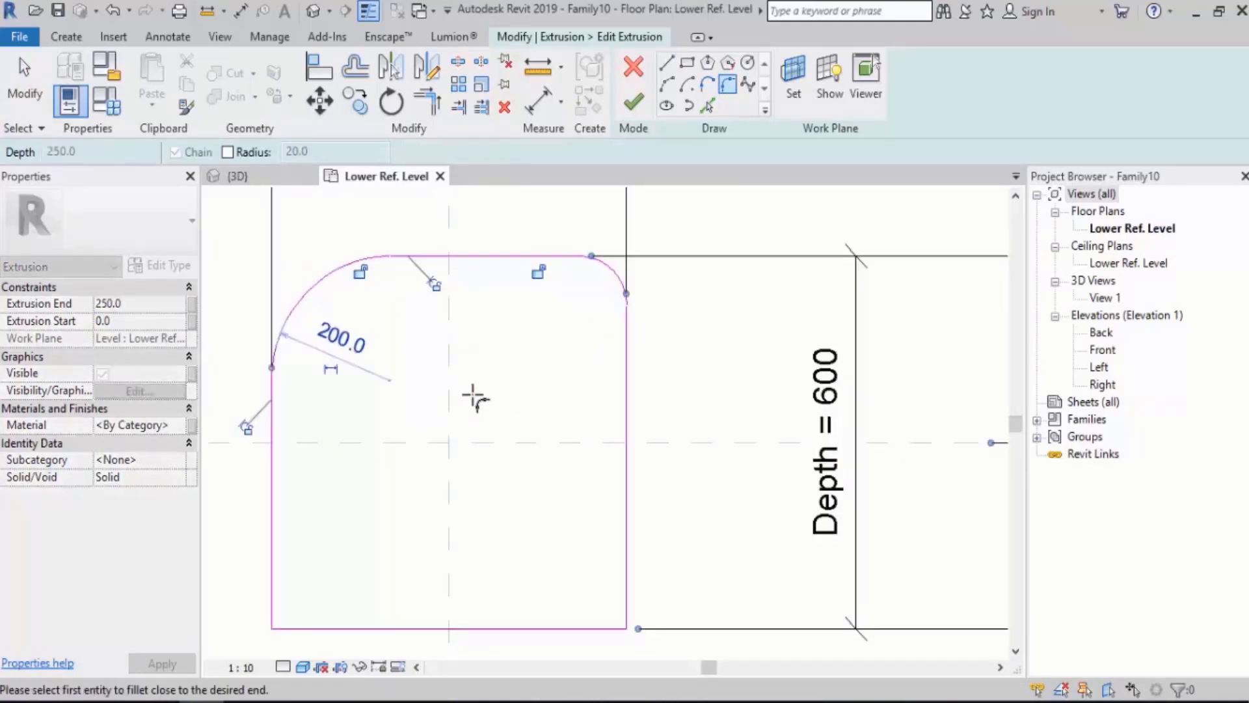
- Round the sketch's lower-right corner with a fillet arc of about 80 radius
middle_drag(507, 505, 516, 410)
click(607, 535)
click(636, 519)
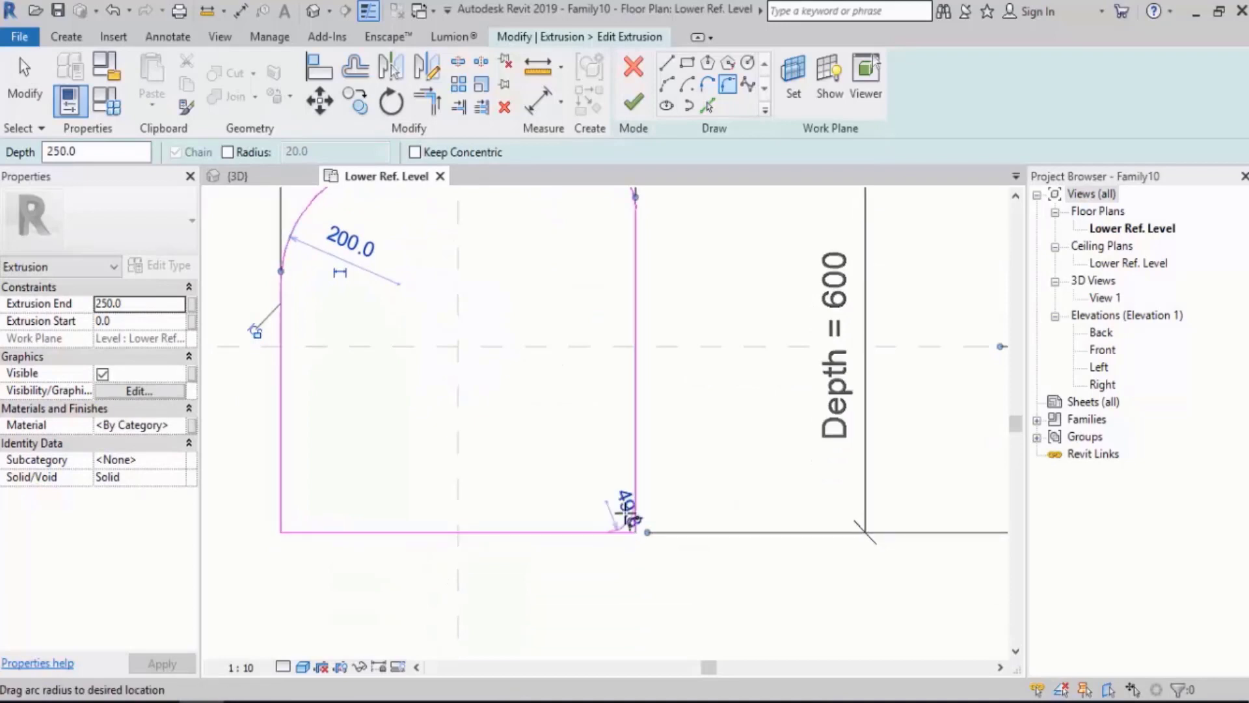
click(618, 511)
scroll(545, 553, down, 1)
scroll(545, 551, down, 2)
scroll(405, 551, up, 3)
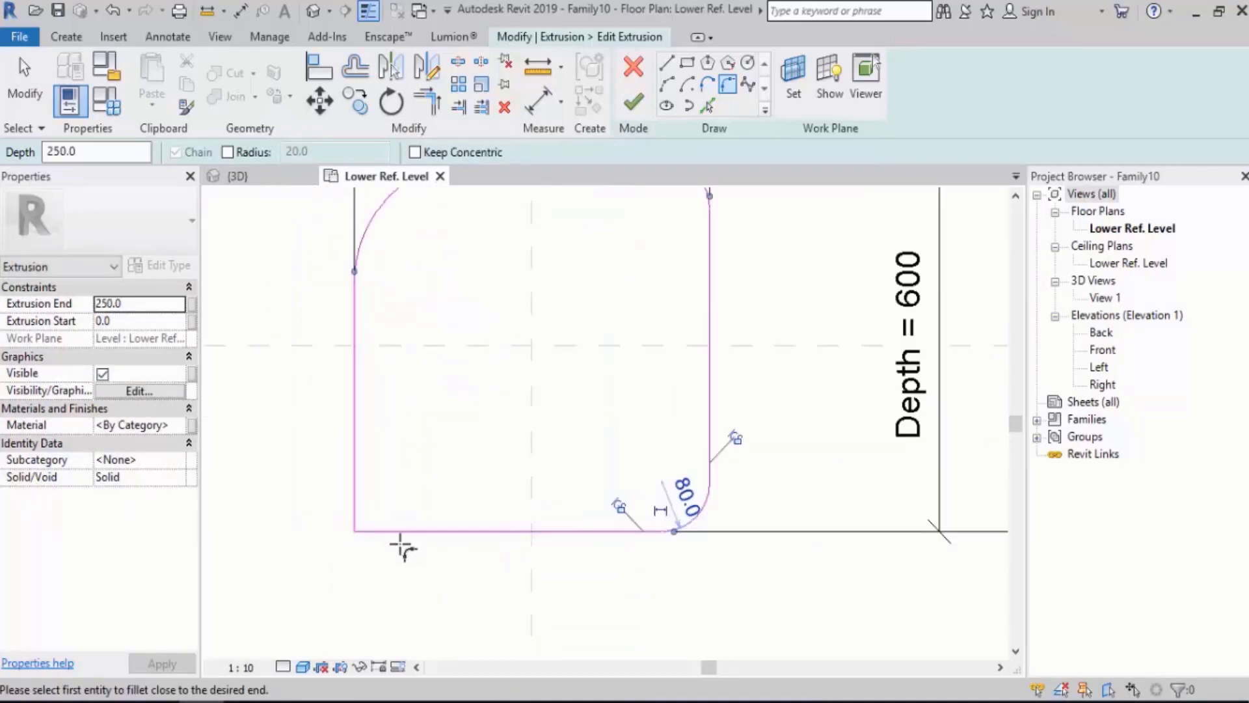
- Round the sketch's lower-left corner with a fillet arc of about 30 radius and end the fillet command
click(354, 508)
click(368, 530)
scroll(367, 526, up, 4)
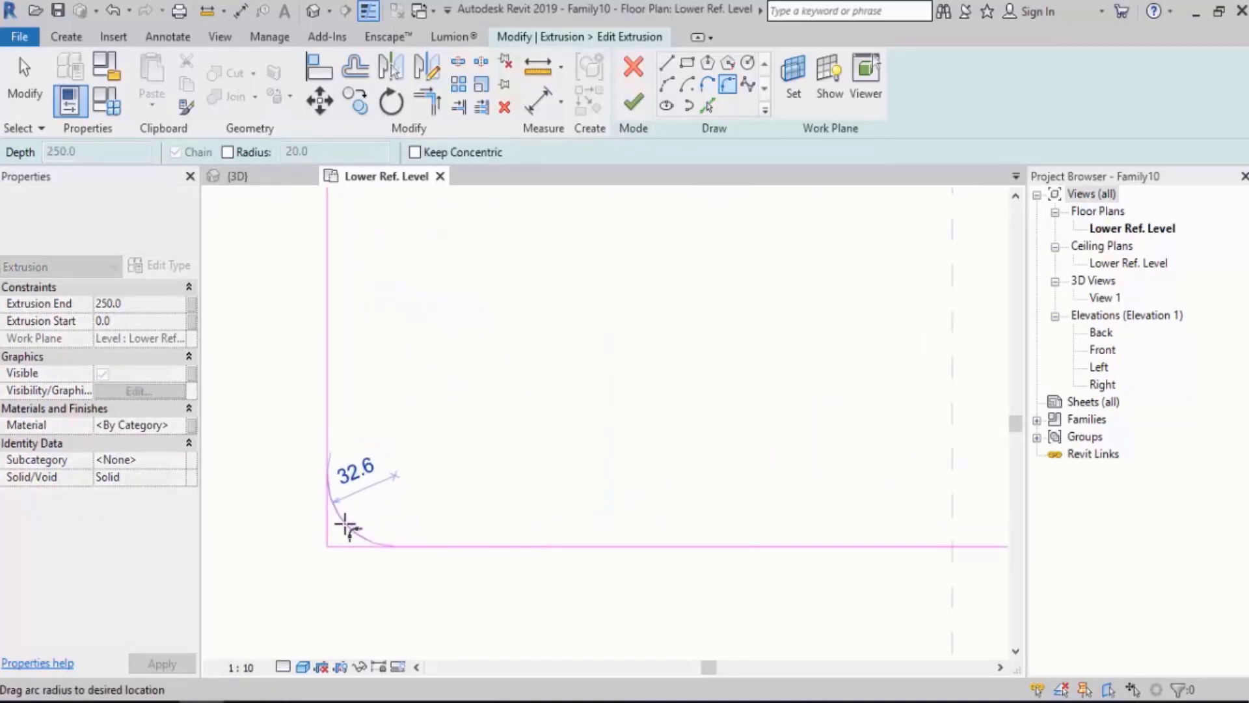
click(346, 530)
middle_drag(422, 532, 471, 558)
scroll(470, 556, down, 3)
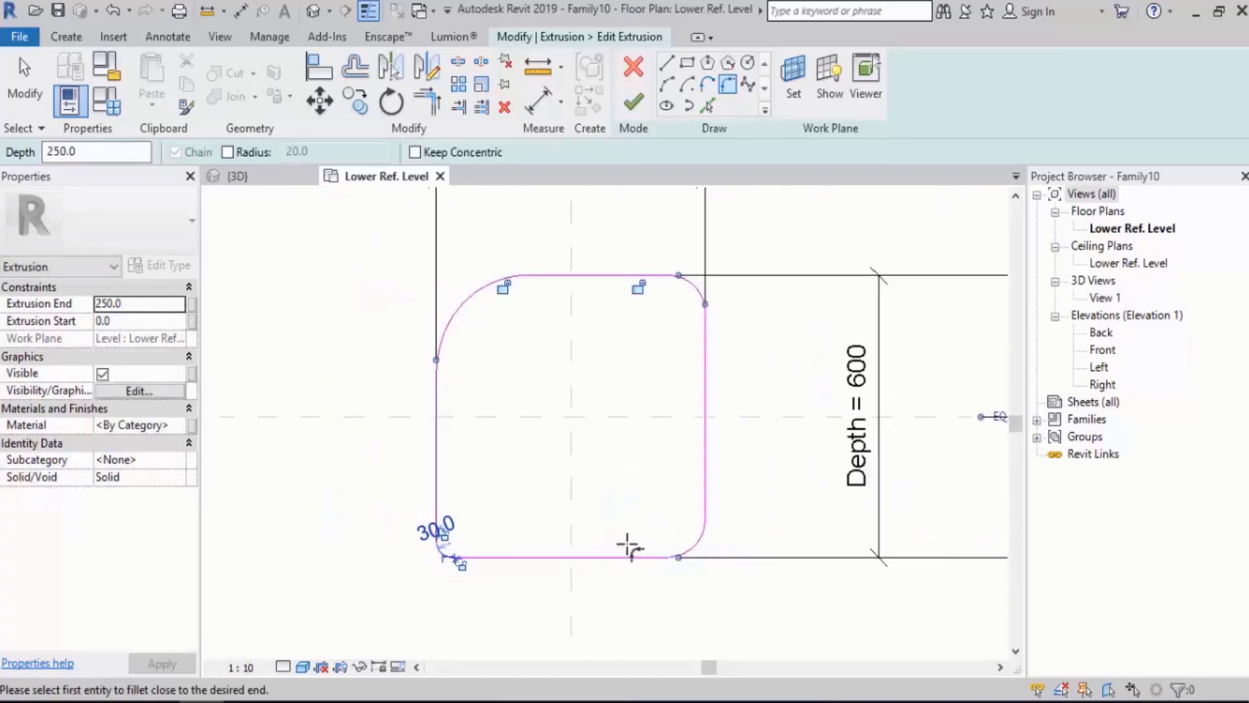
key(Escape)
key(Escape)
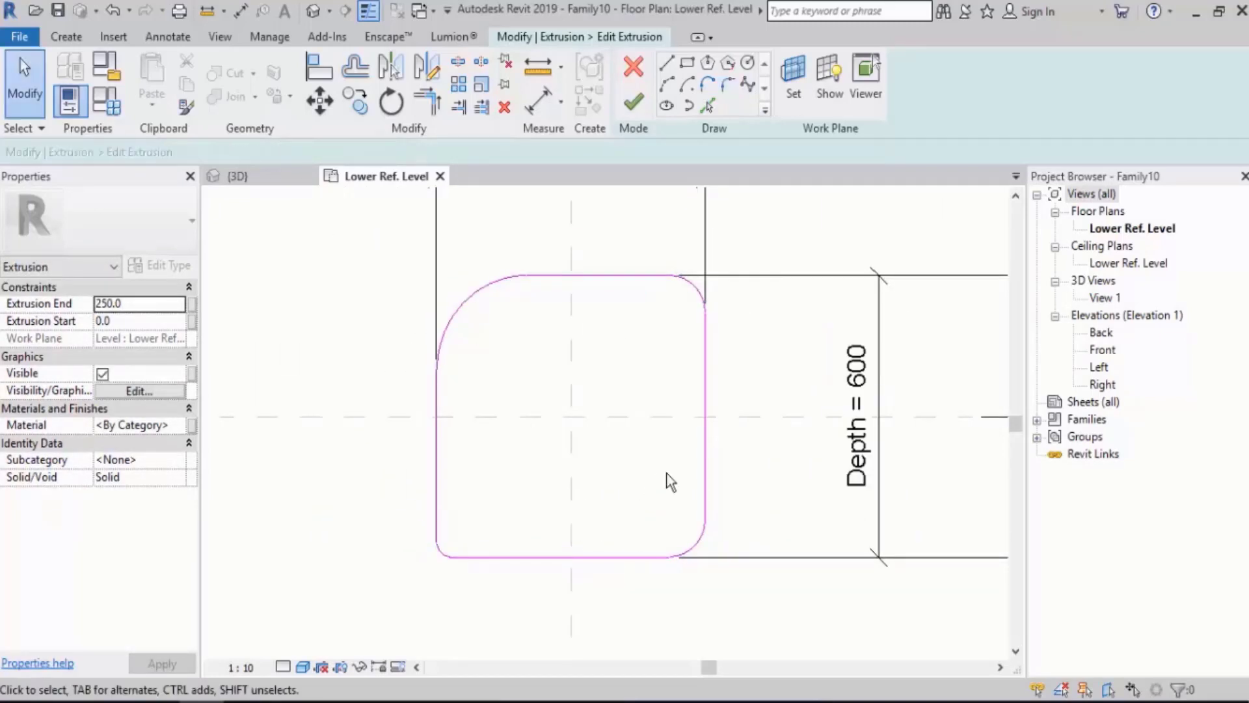
- Make the upper-left arc's temporary radius dimension permanent
click(480, 281)
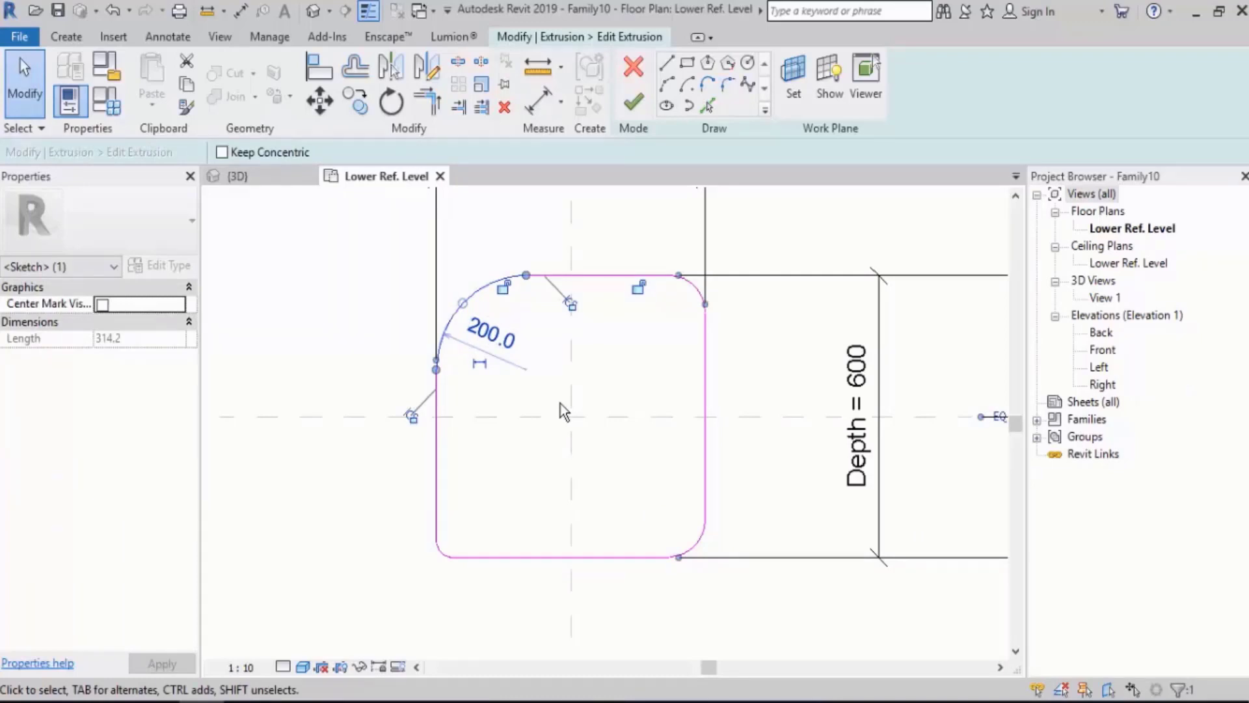
click(483, 368)
click(759, 596)
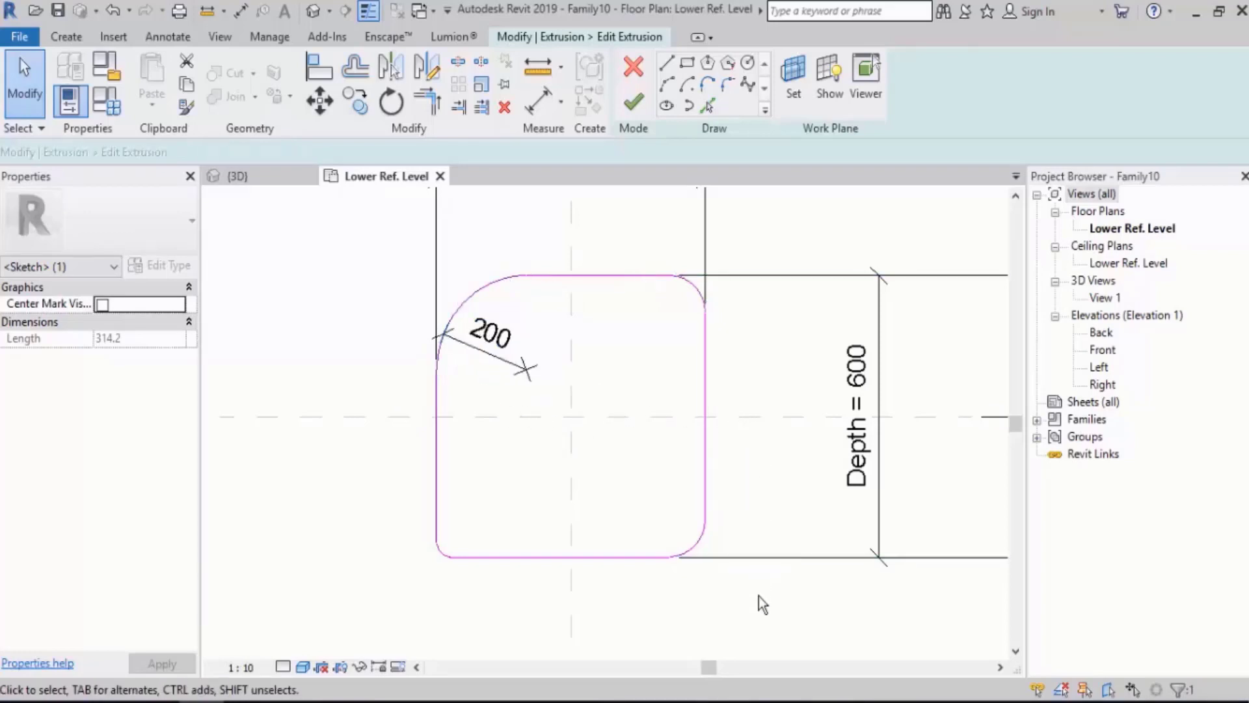
- Make the upper-right arc's temporary radius dimension permanent
scroll(702, 292, up, 3)
click(723, 276)
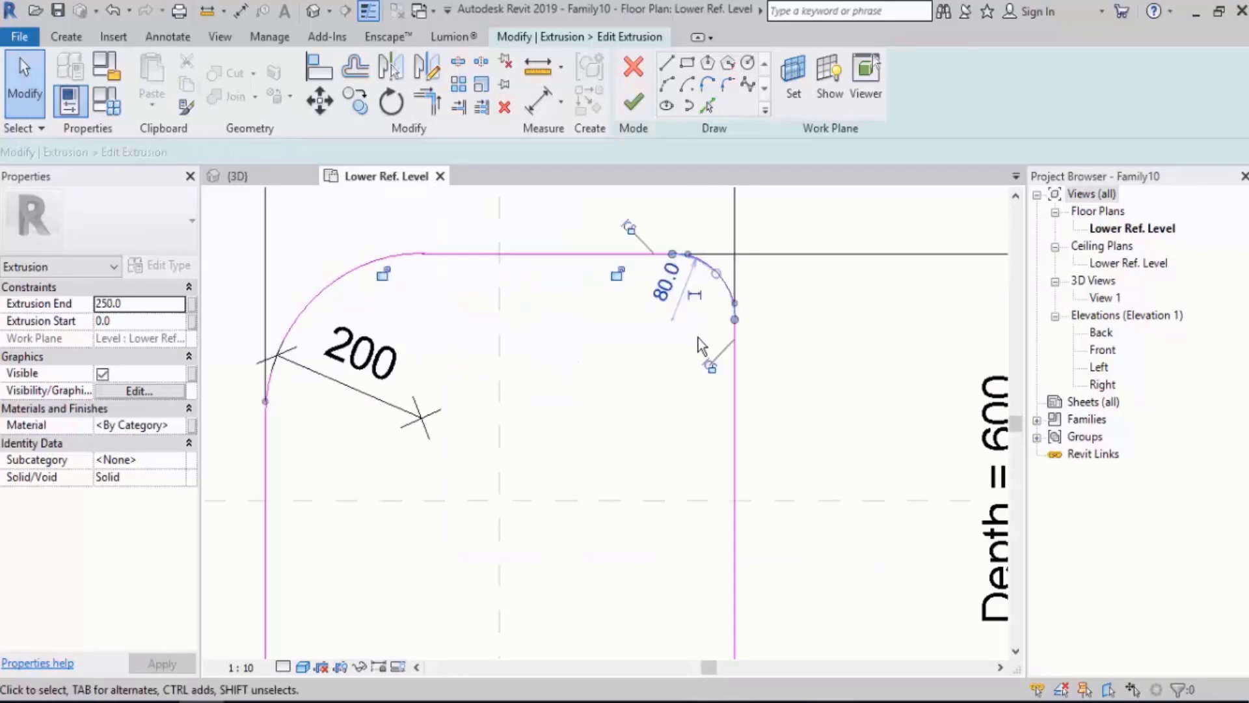
scroll(646, 217, down, 2)
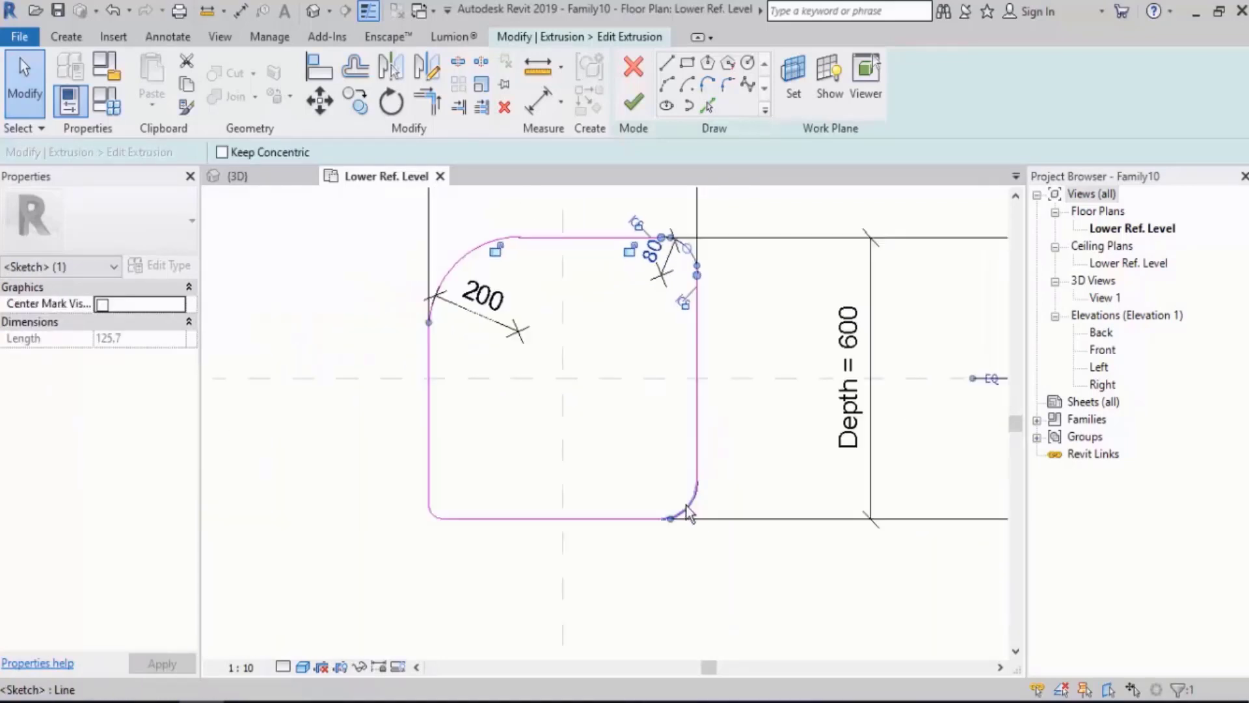
- Make the lower-right arc's temporary radius dimension permanent
click(686, 505)
scroll(686, 505, up, 3)
click(592, 574)
scroll(585, 575, down, 3)
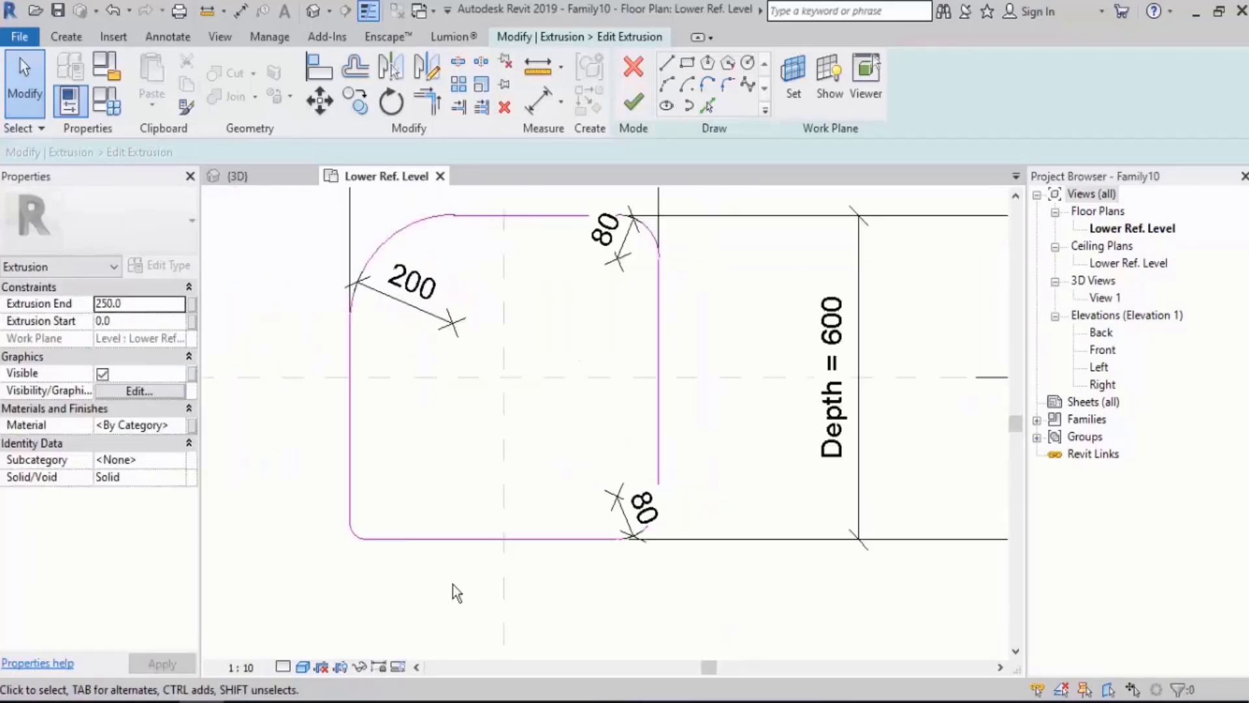
- Make the lower-left arc's temporary radius dimension permanent
scroll(362, 545, up, 3)
click(372, 537)
scroll(372, 521, up, 3)
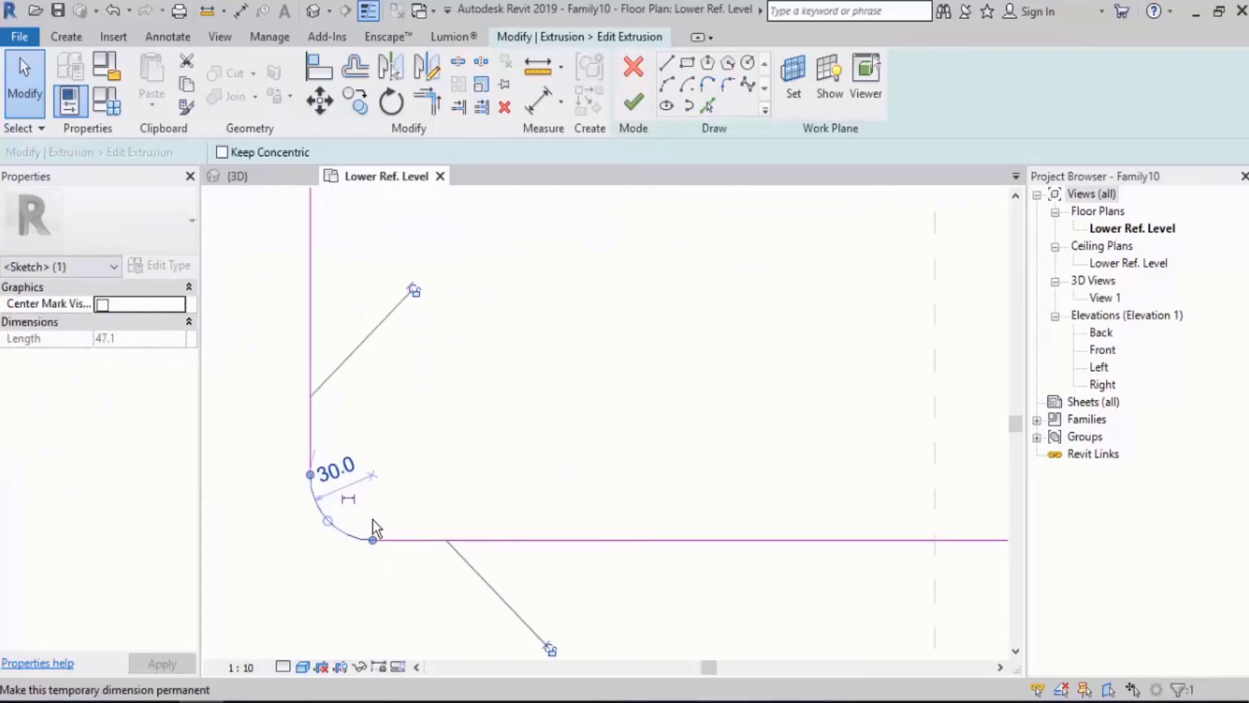
click(344, 493)
click(322, 603)
scroll(521, 534, down, 2)
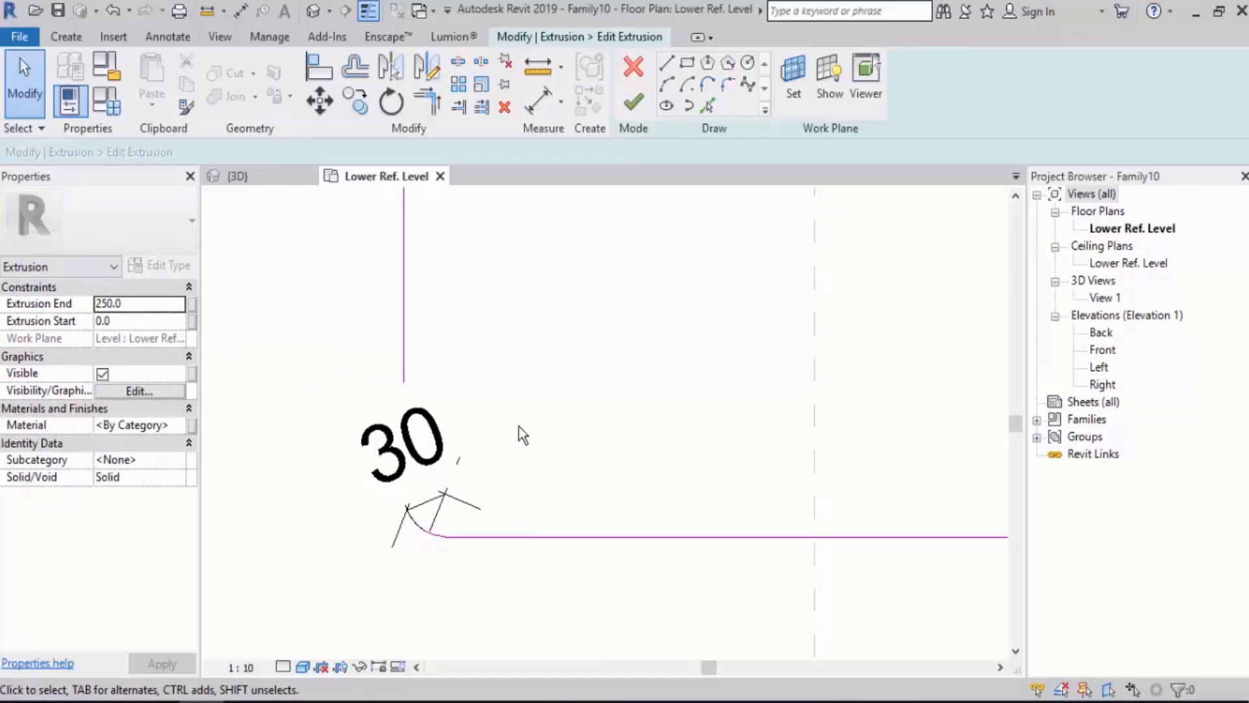
scroll(518, 426, down, 4)
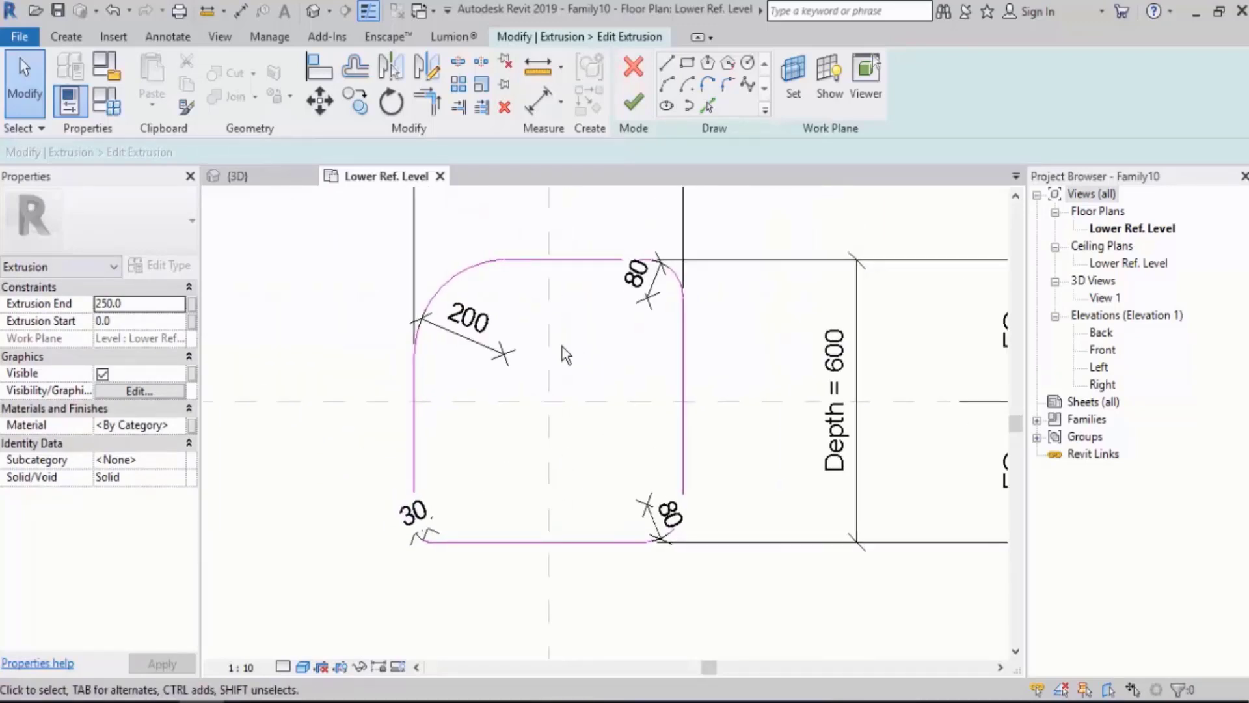
- Label the upper-left arc's radius dimension with a new family type parameter named R
click(485, 345)
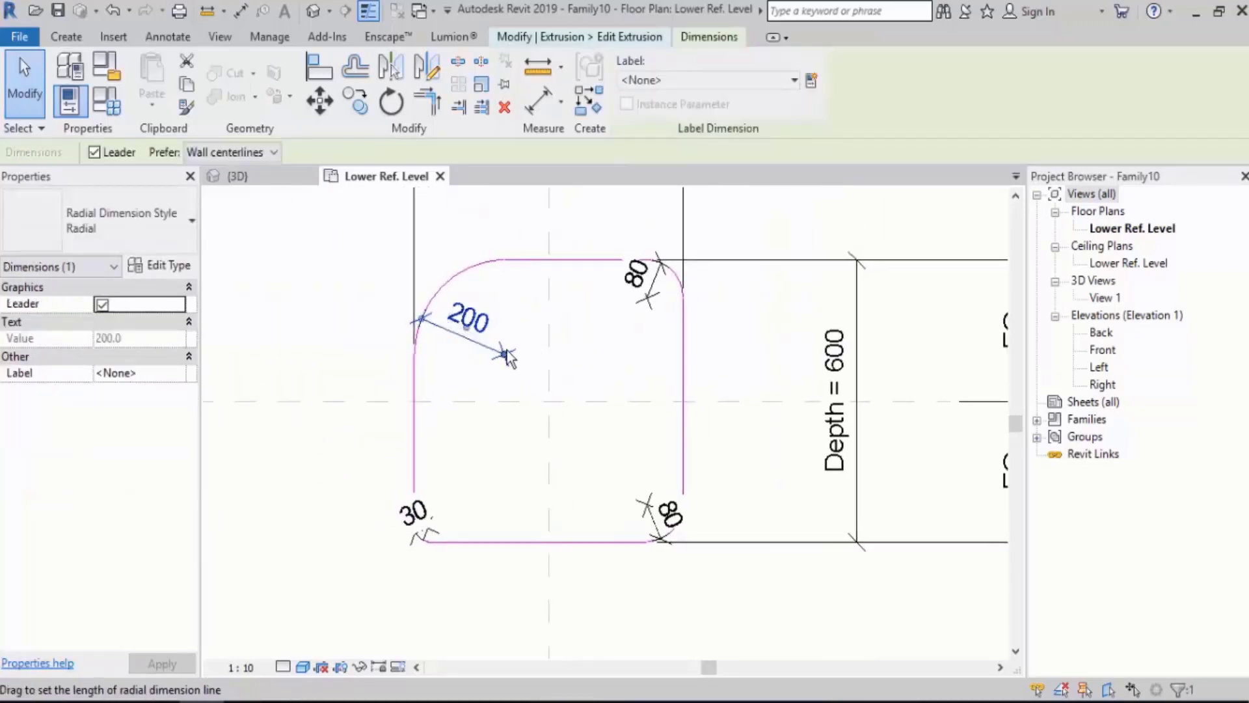
click(809, 85)
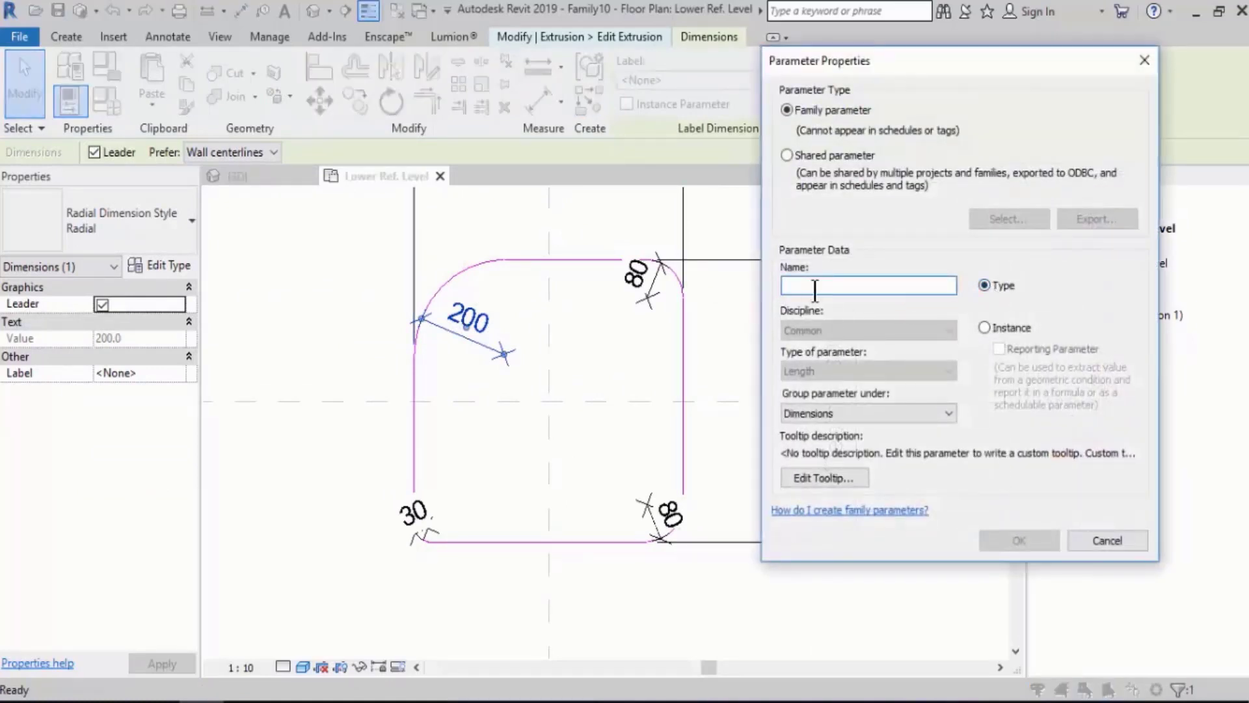
text(R)
click(1034, 539)
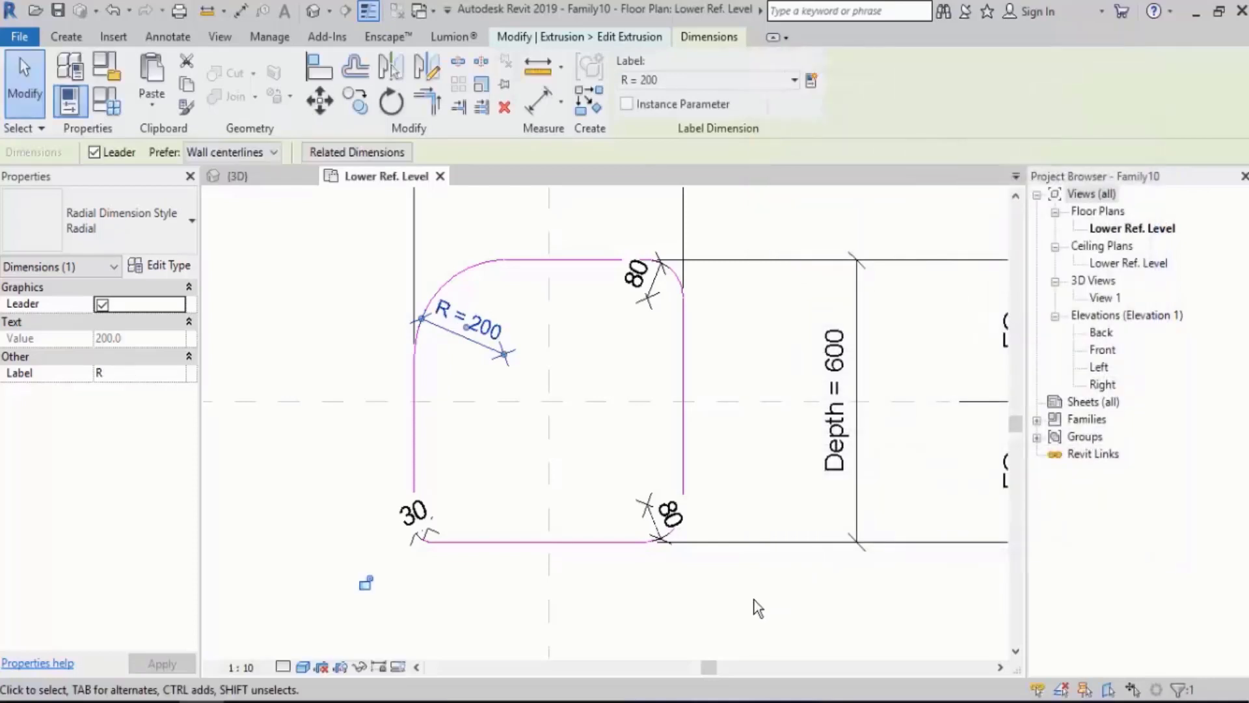
- Assign the R parameter as label to the radius dimensions of the other three corners
click(636, 273)
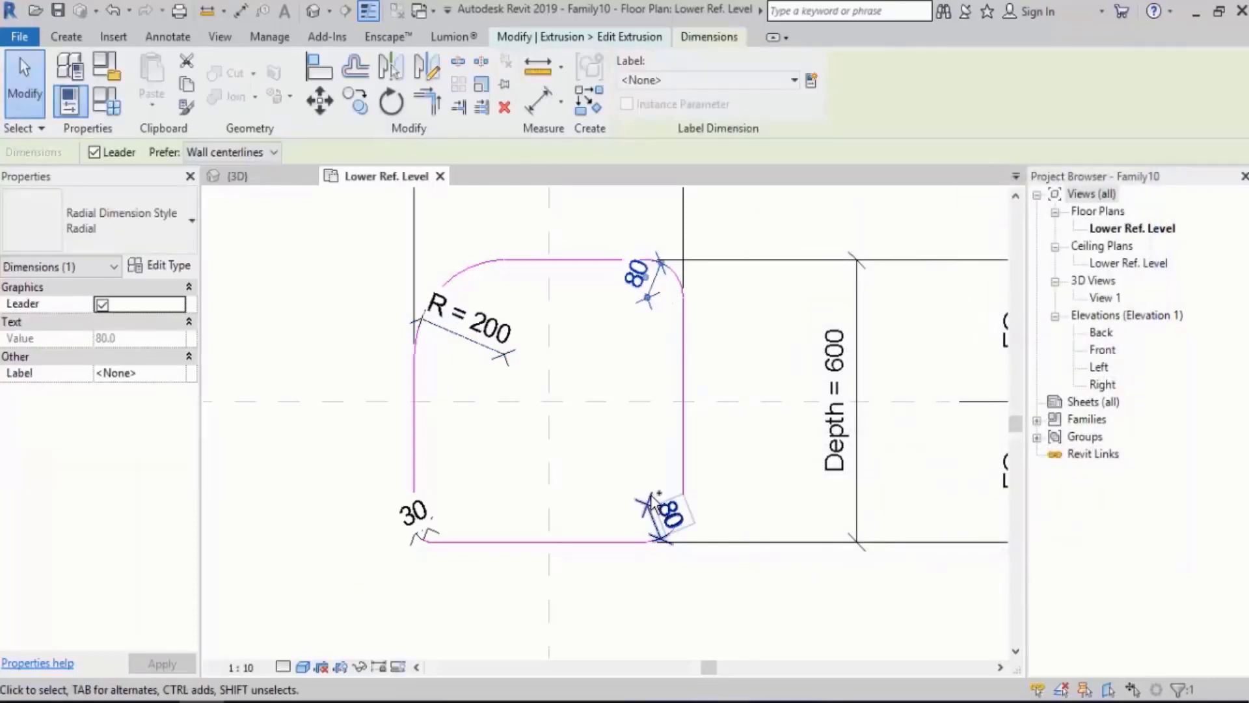
ctrl+click(670, 514)
ctrl+click(428, 529)
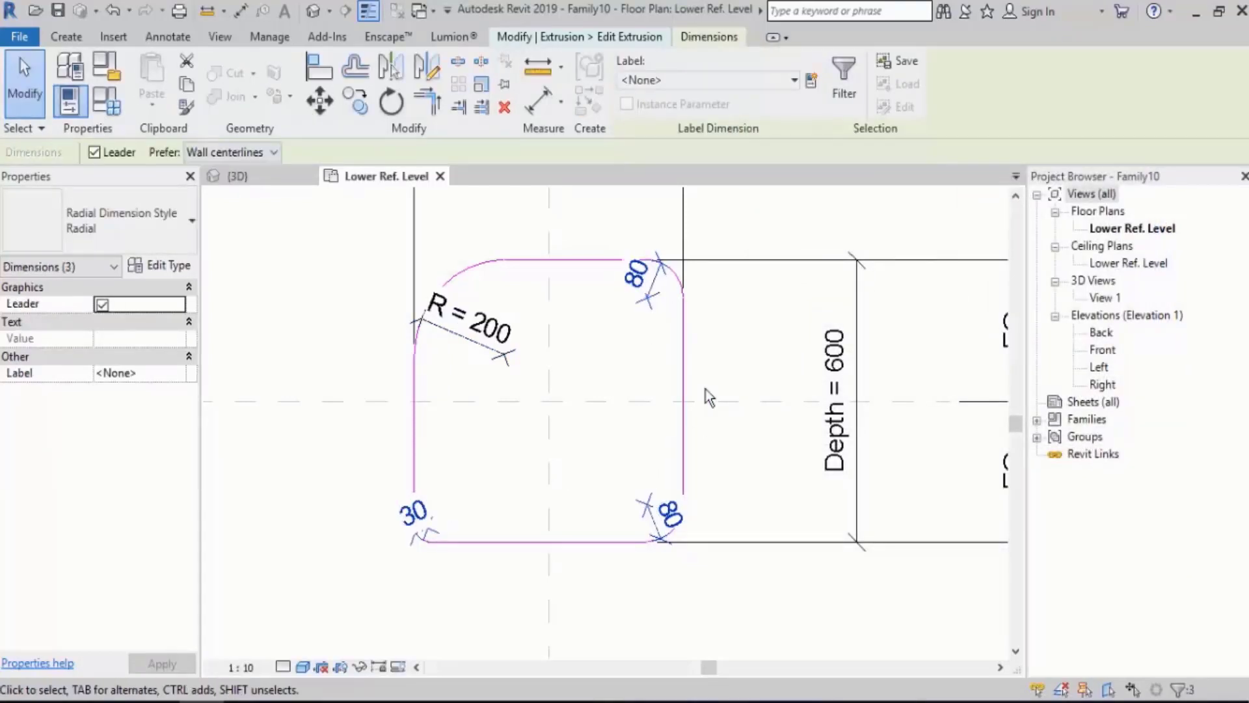
click(674, 79)
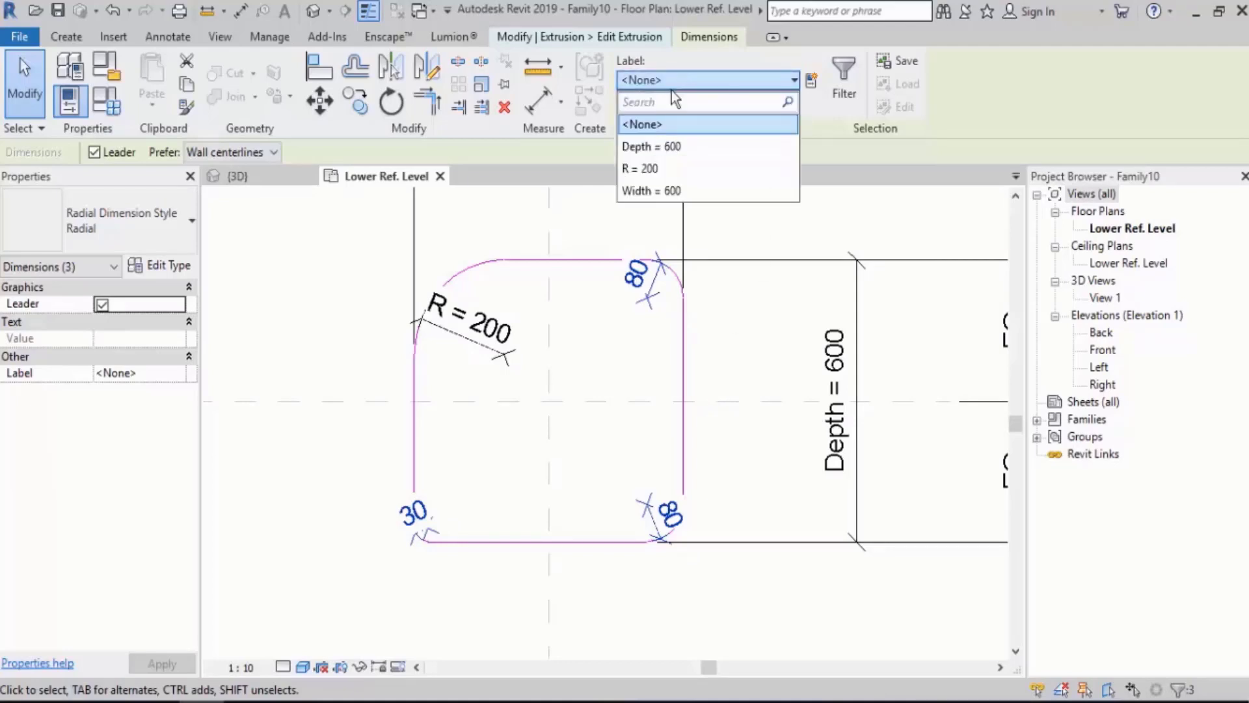
click(666, 168)
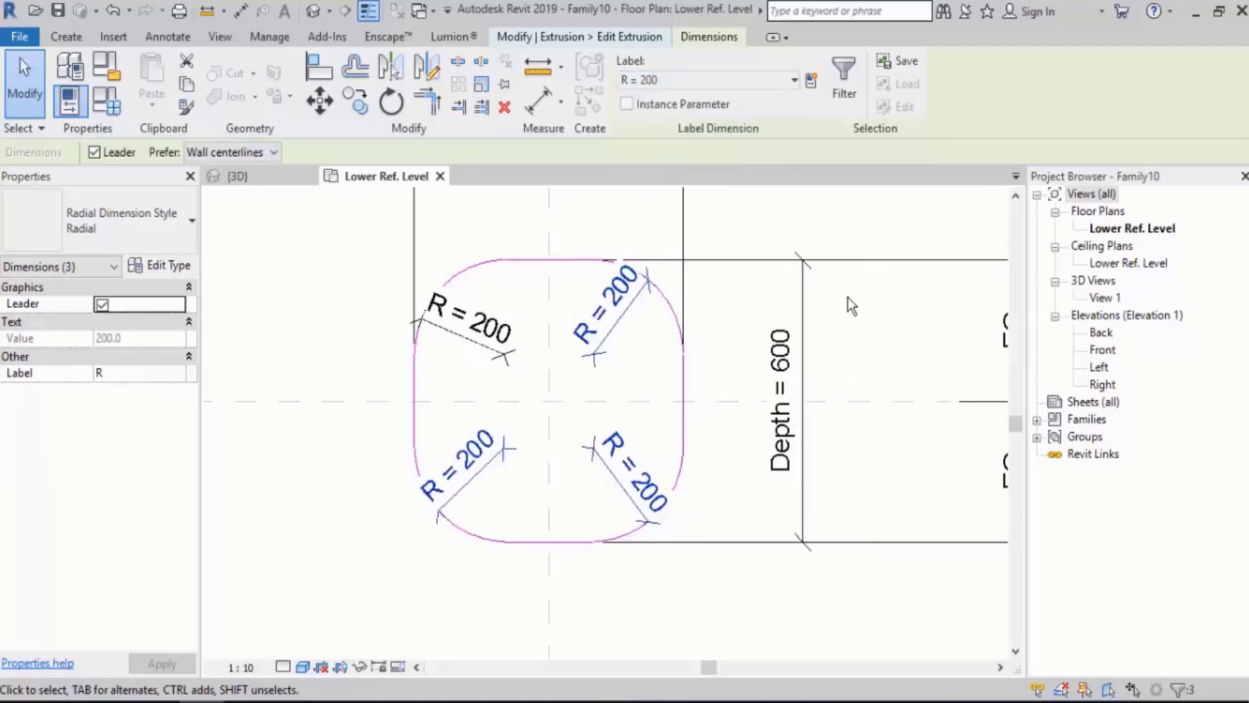
scroll(732, 330, down, 3)
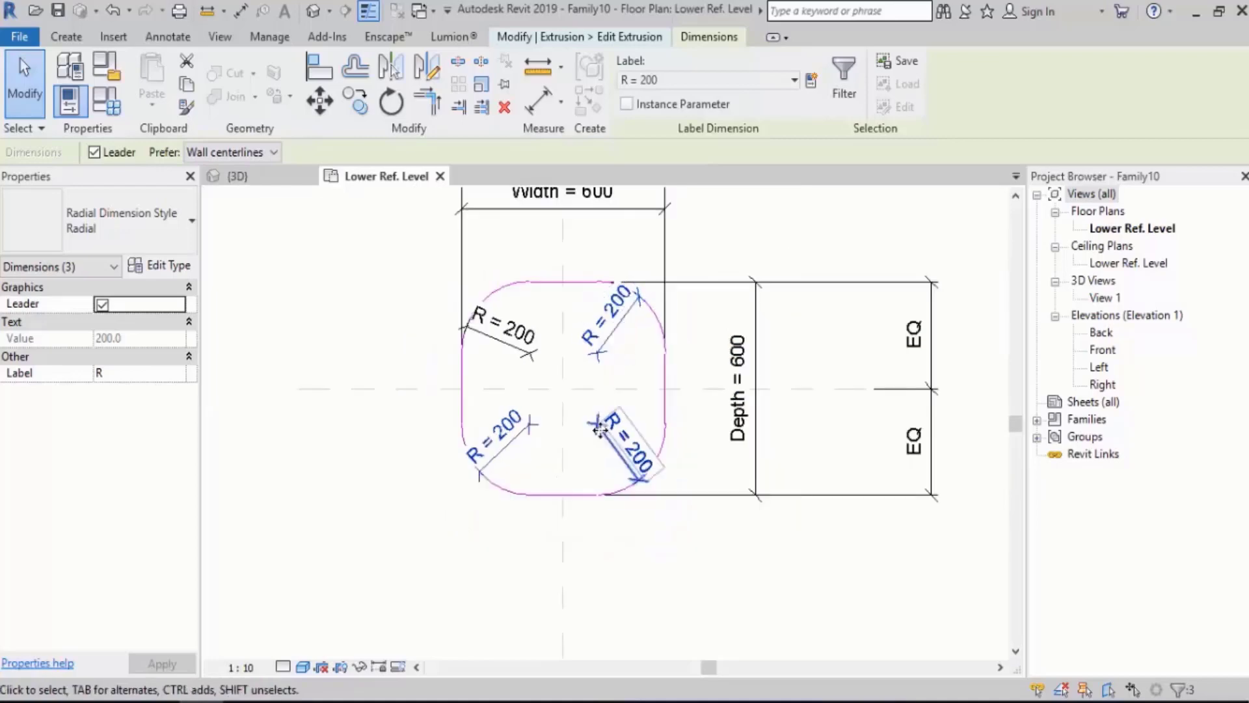
click(702, 576)
- Set the family parameter R to 100 and apply it to the sketch
middle_drag(701, 328, 558, 339)
click(106, 101)
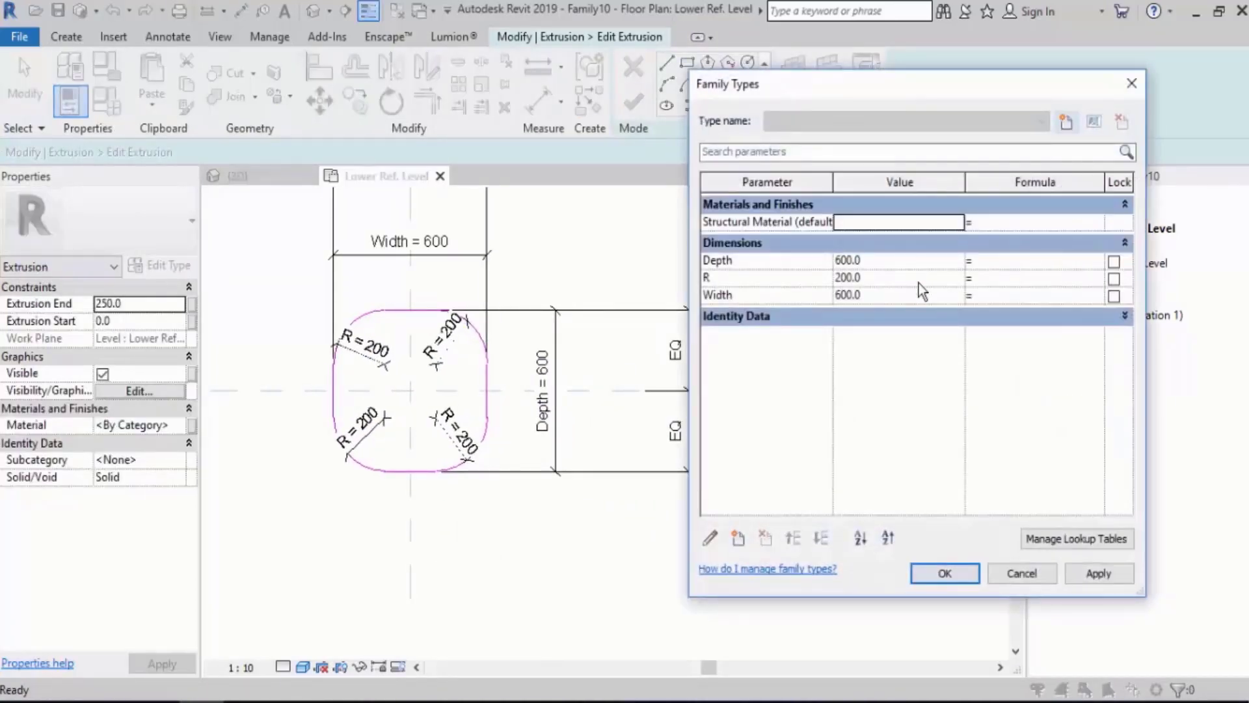
click(901, 285)
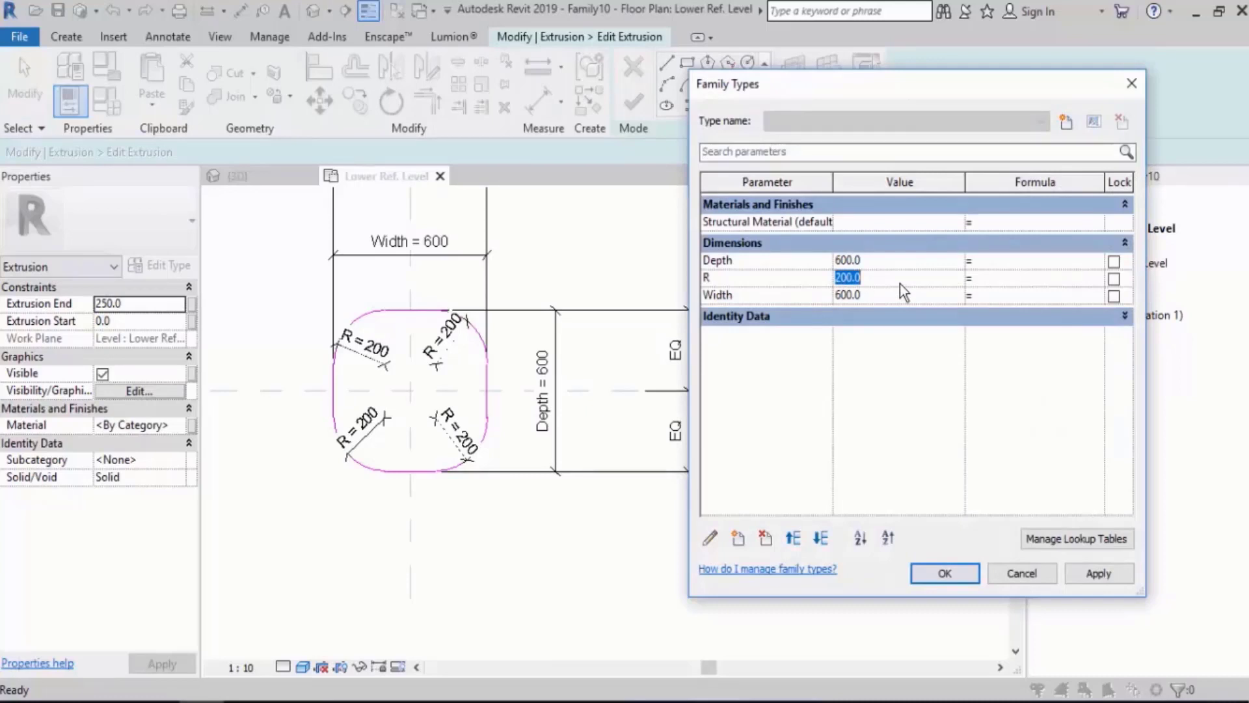
text(100)
key(Tab)
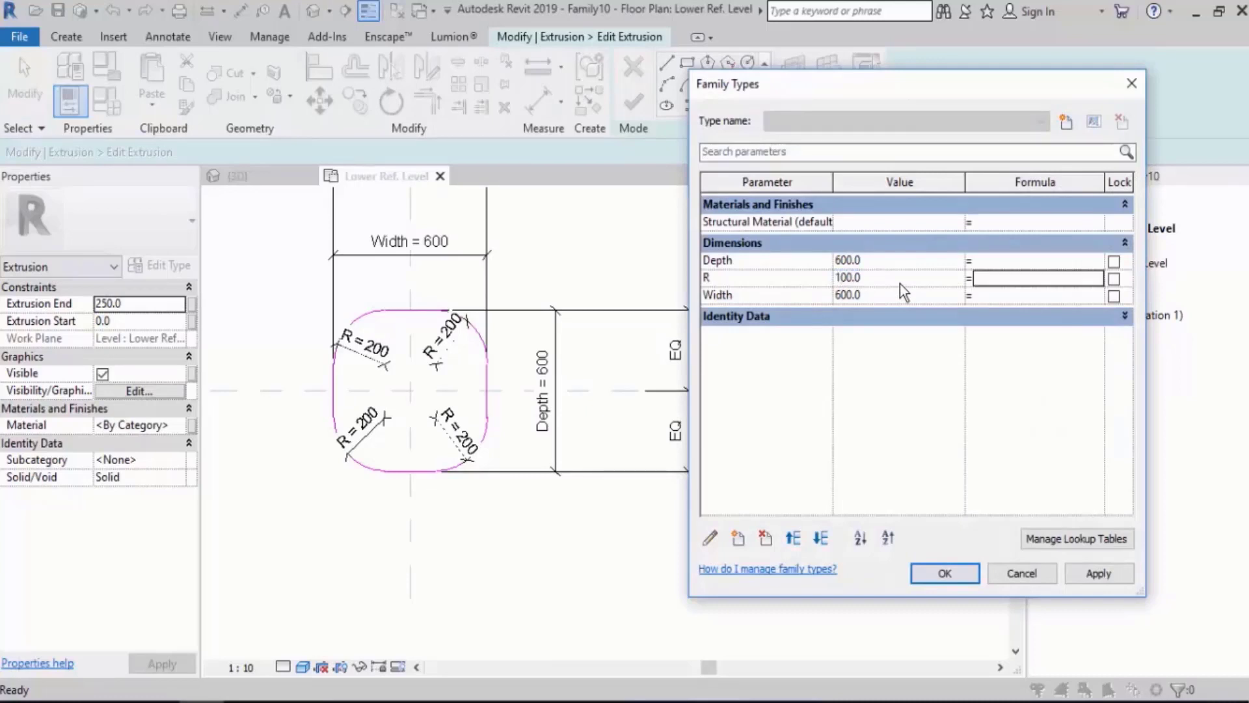
click(1097, 575)
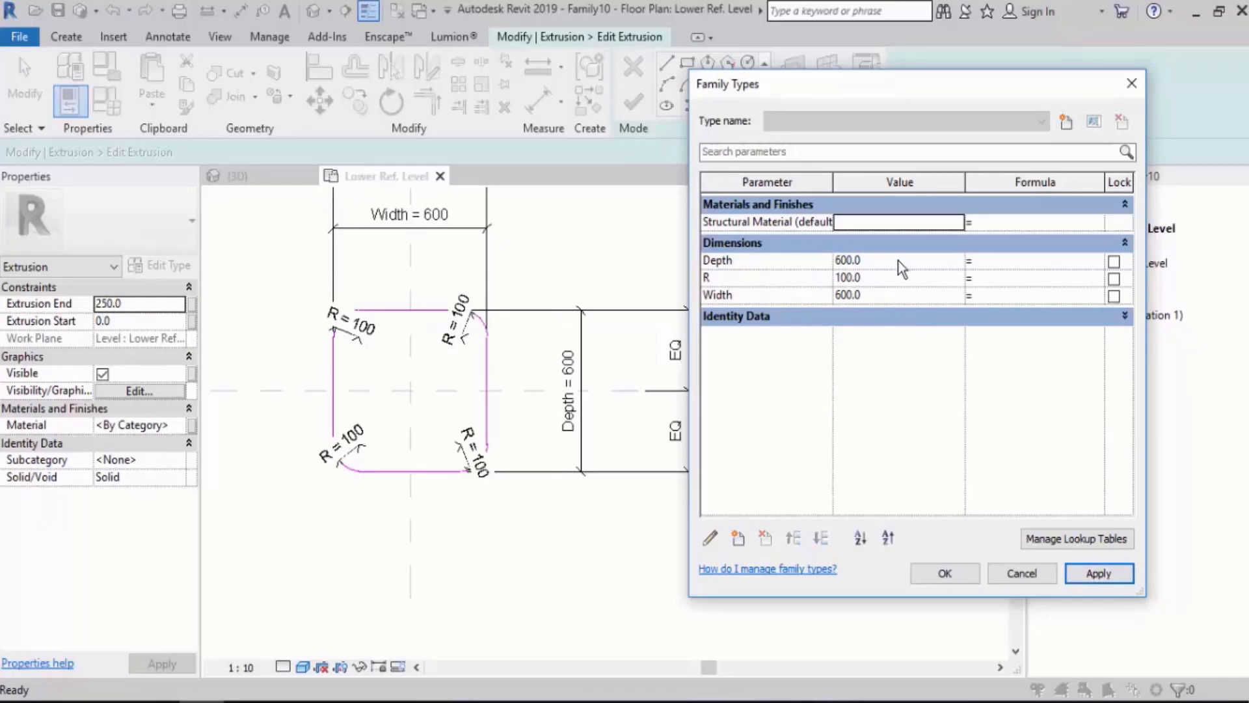
- Set the Width parameter to 700 and apply it to the sketch
click(892, 296)
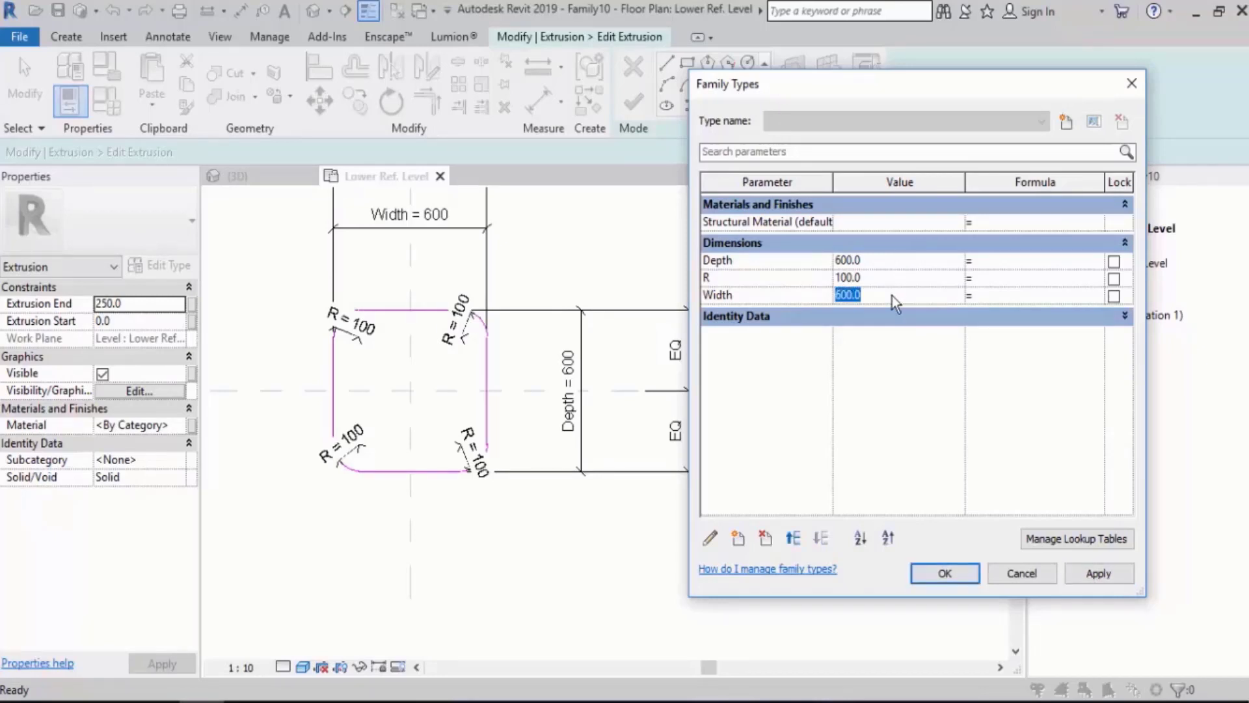
text(700)
key(Tab)
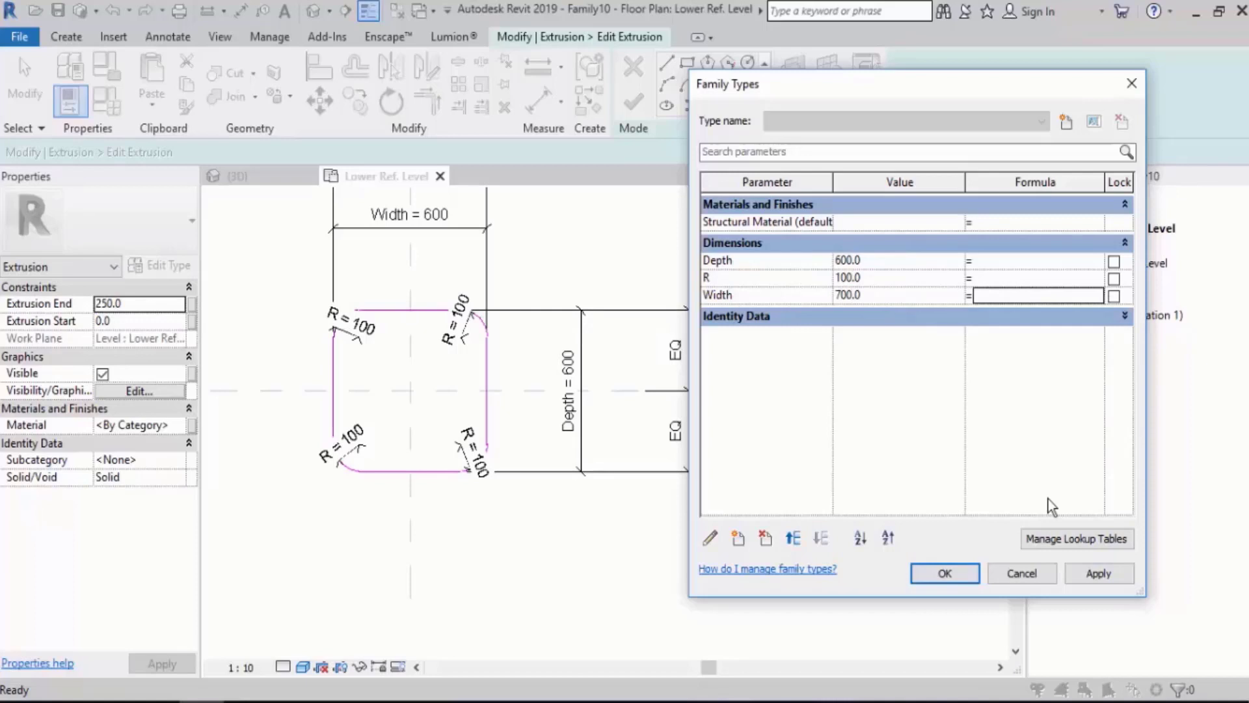
click(1102, 579)
- Set the Depth parameter to 800, apply it and close the family types
click(903, 263)
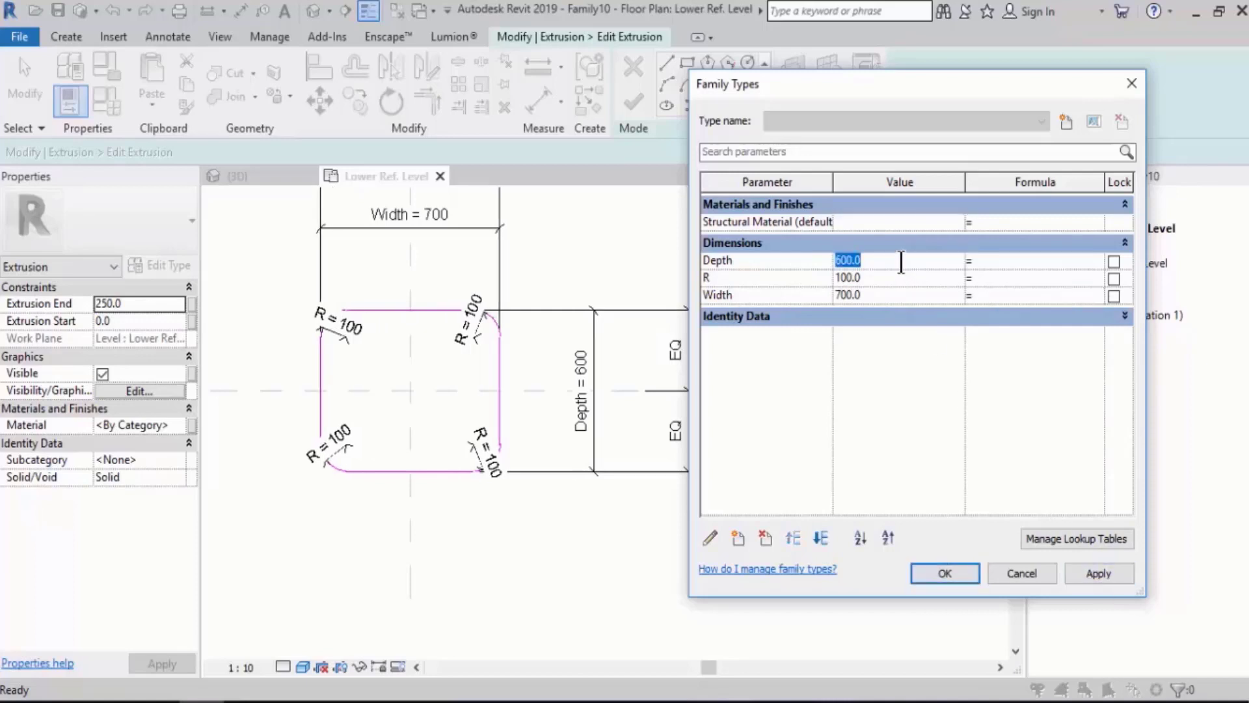
text(800)
key(Tab)
click(1097, 575)
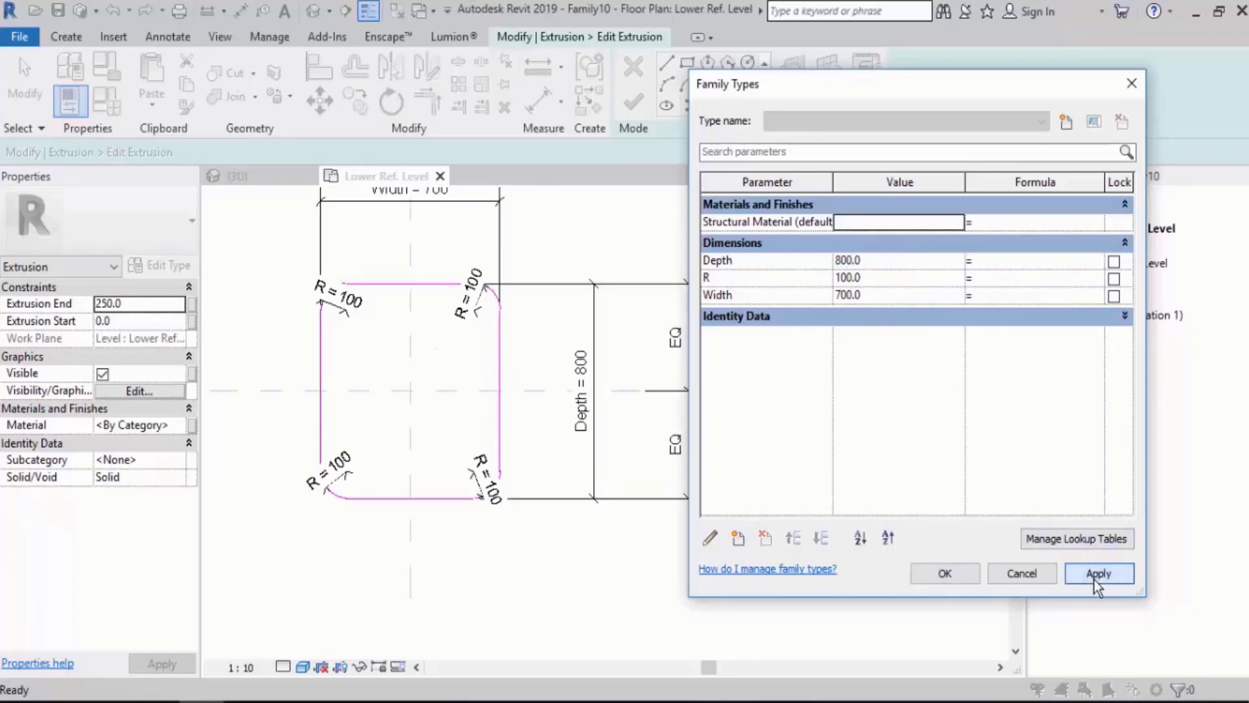
click(944, 572)
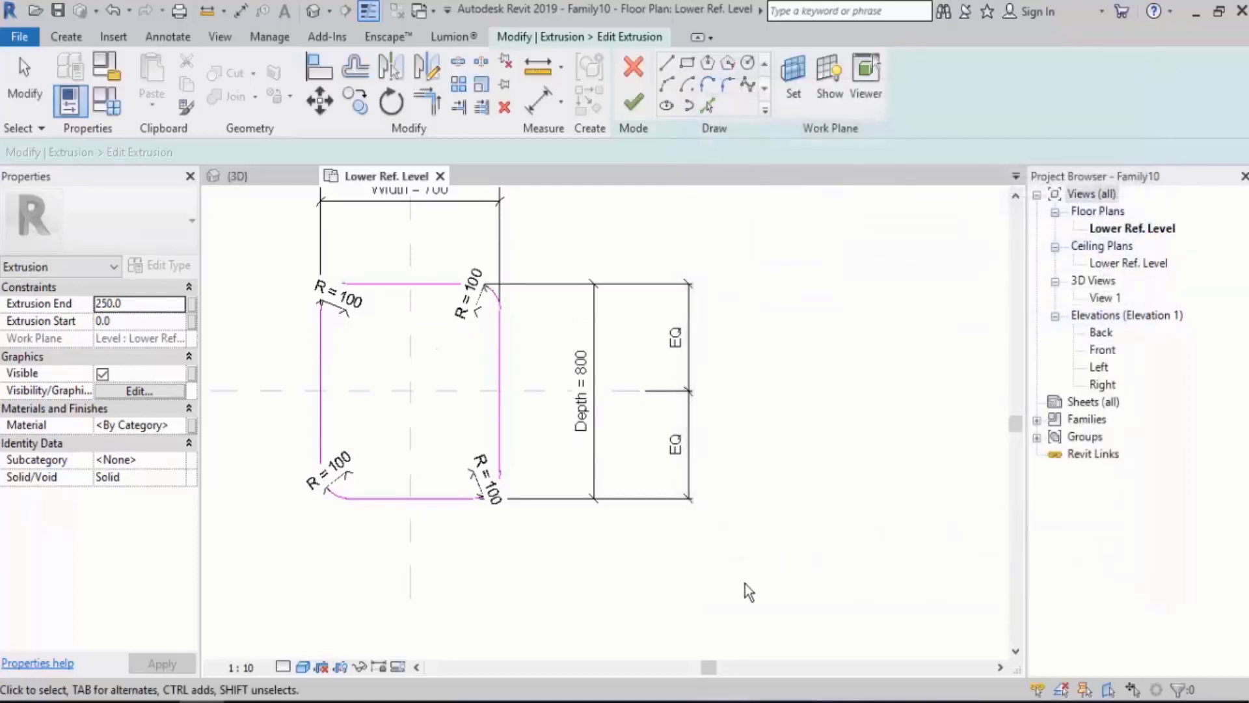
- Offset a copy of the whole rounded outline 50 inward to form an inner loop
middle_drag(432, 249, 499, 244)
scroll(500, 251, up, 1)
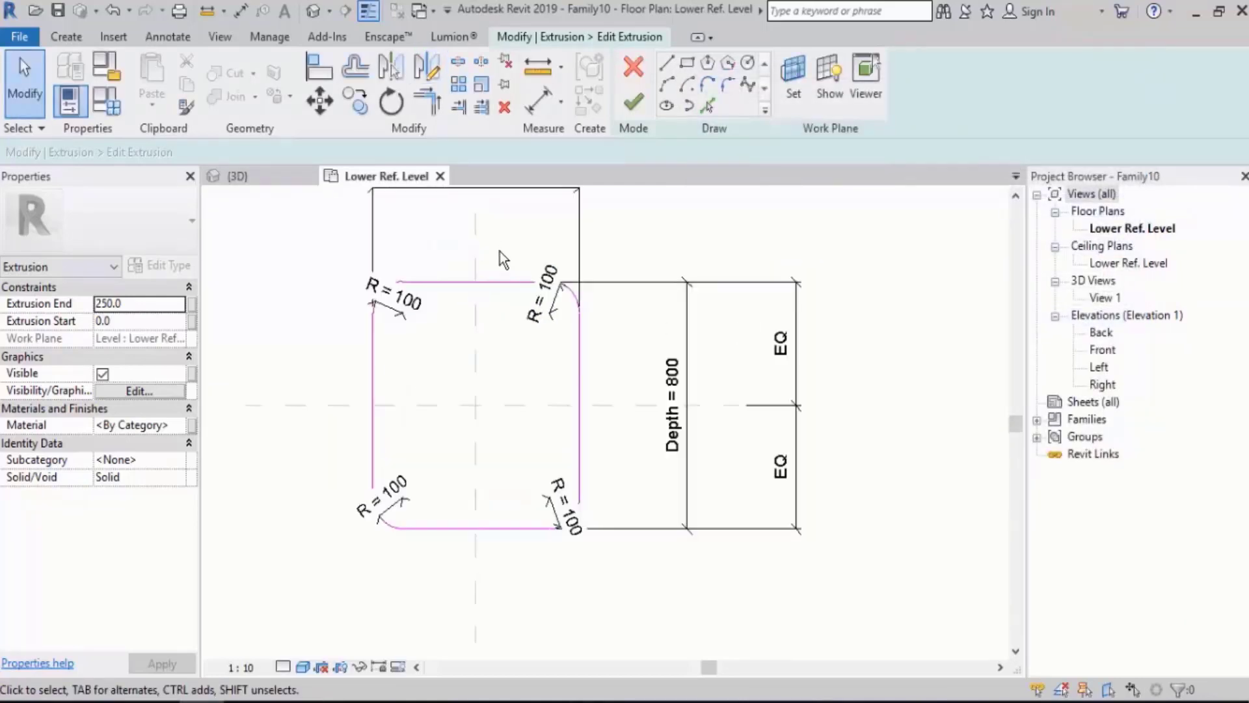
scroll(500, 251, up, 1)
click(355, 65)
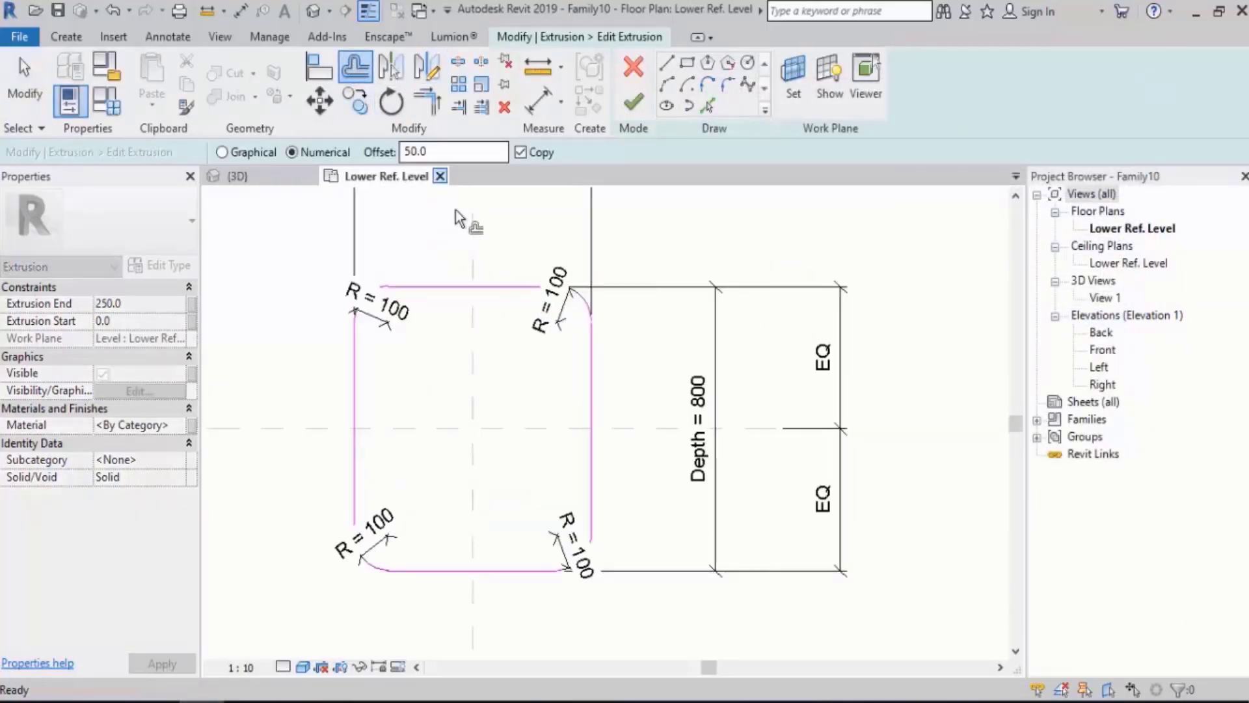
key(Tab)
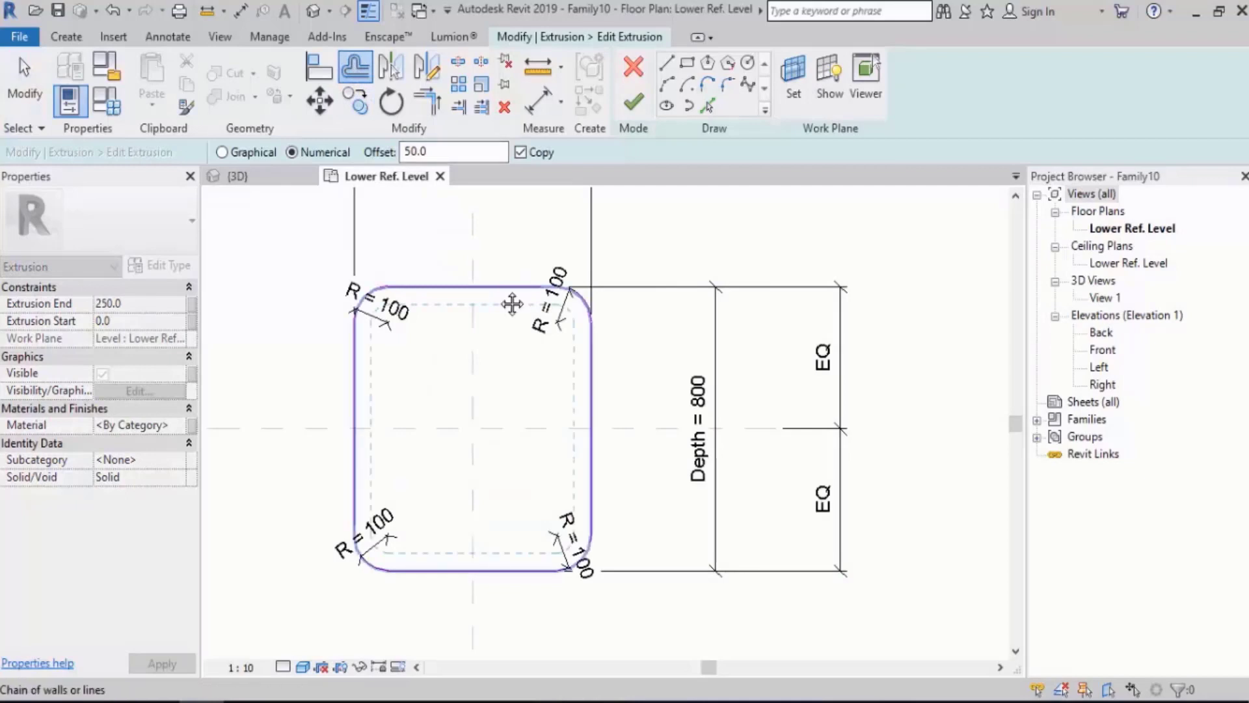
click(512, 302)
middle_drag(685, 256, 716, 253)
key(Escape)
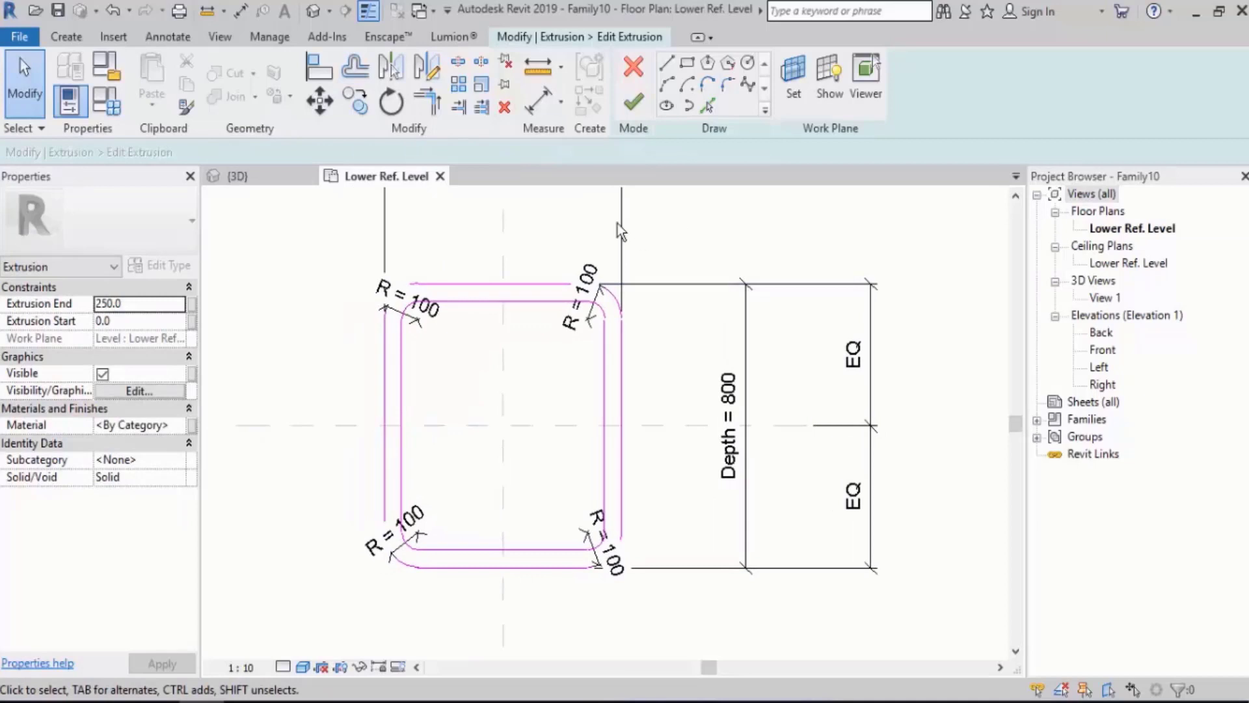
- Place an aligned dimension between the outer and inner lines of the upper side
click(159, 35)
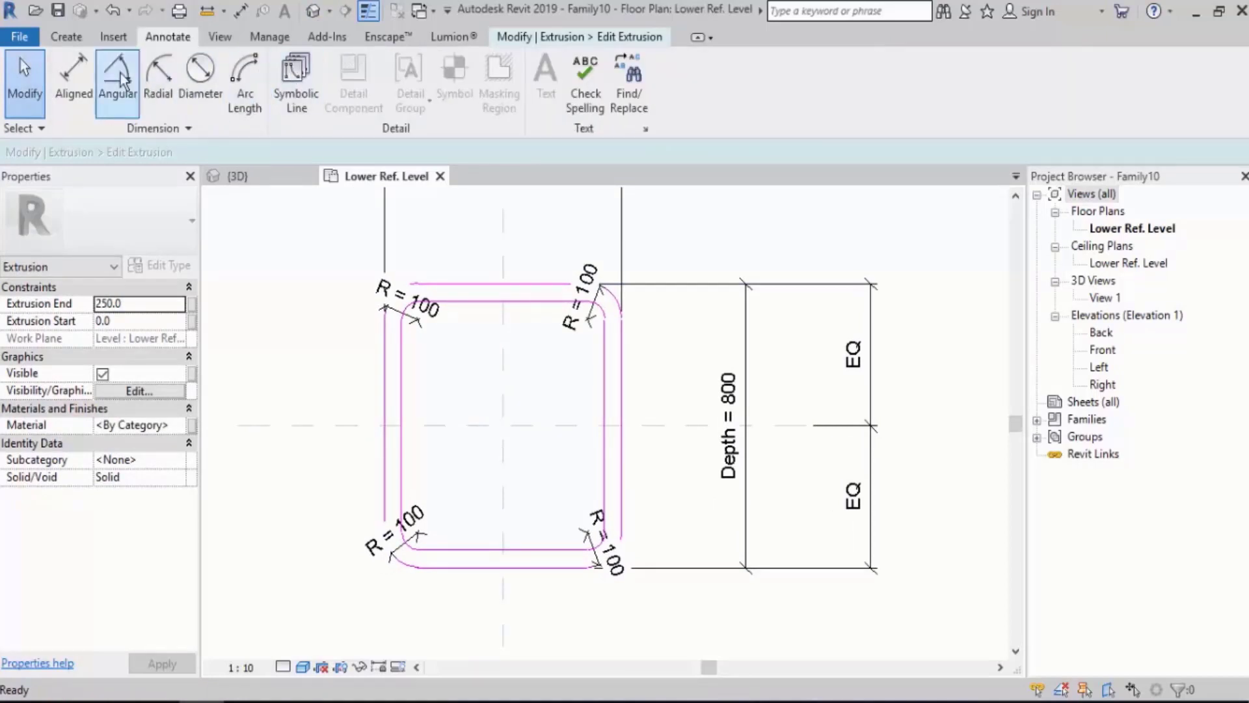
click(73, 81)
scroll(470, 286, up, 2)
click(556, 285)
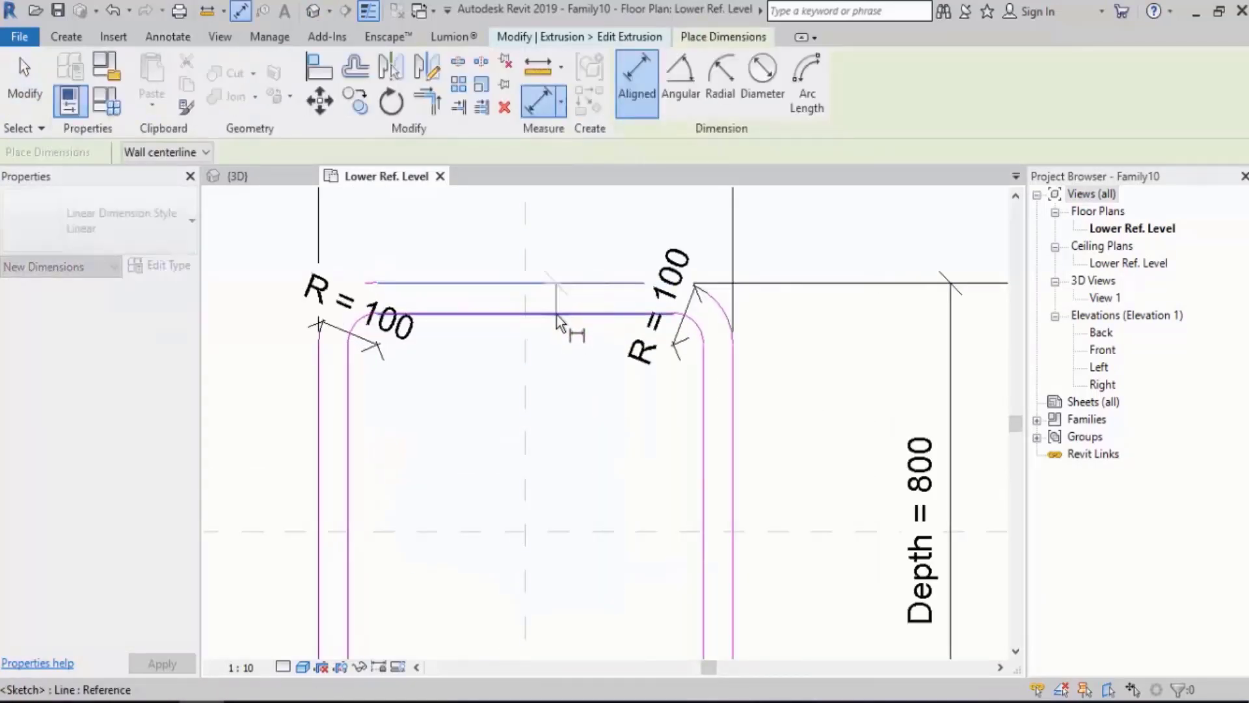
click(557, 315)
click(544, 349)
- Place aligned dimensions between the outer and inner lines of the right and left sides
click(701, 509)
click(732, 511)
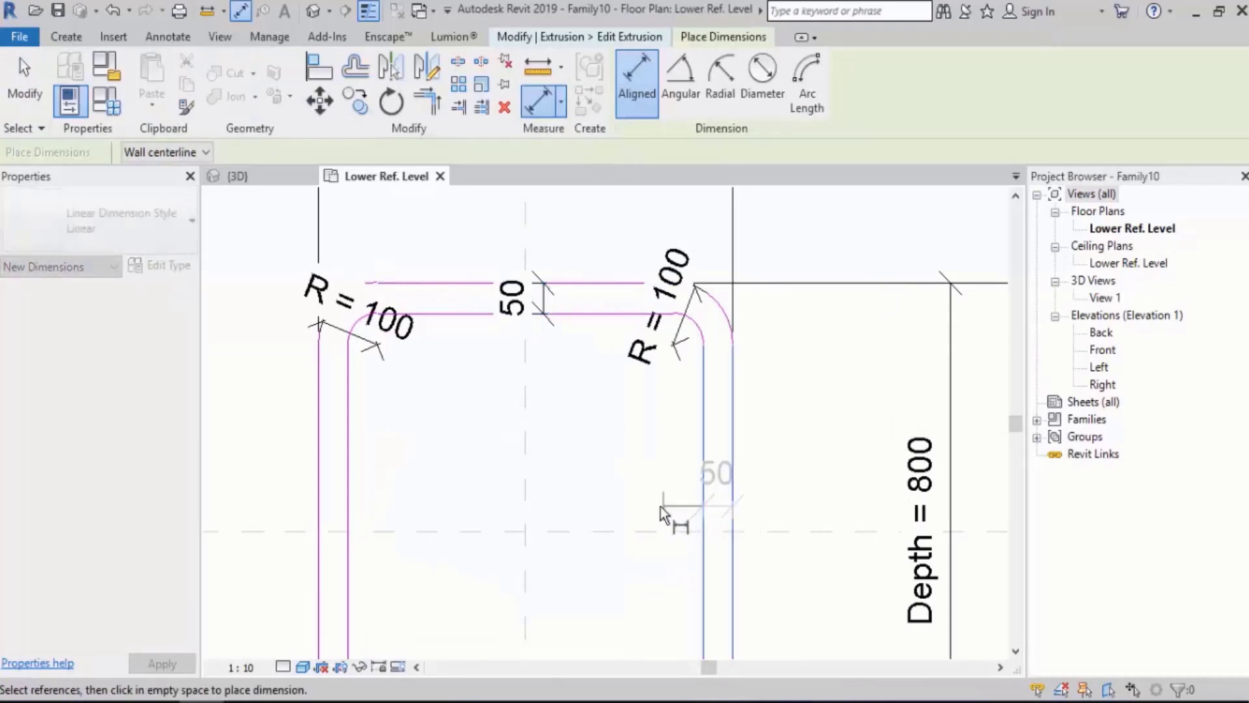
click(661, 506)
click(318, 498)
click(348, 499)
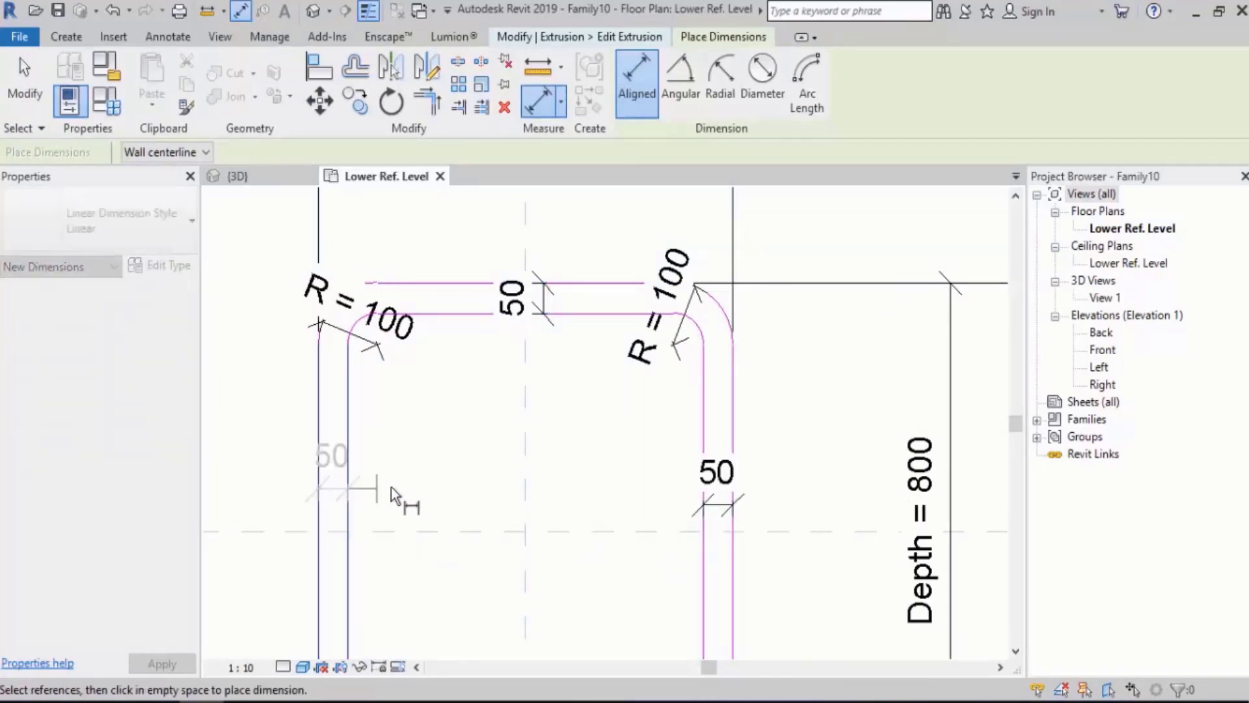
click(392, 486)
- Place an aligned dimension between the outer and inner lines of the lower side
scroll(449, 481, down, 1)
scroll(467, 494, down, 3)
scroll(459, 508, up, 3)
click(451, 498)
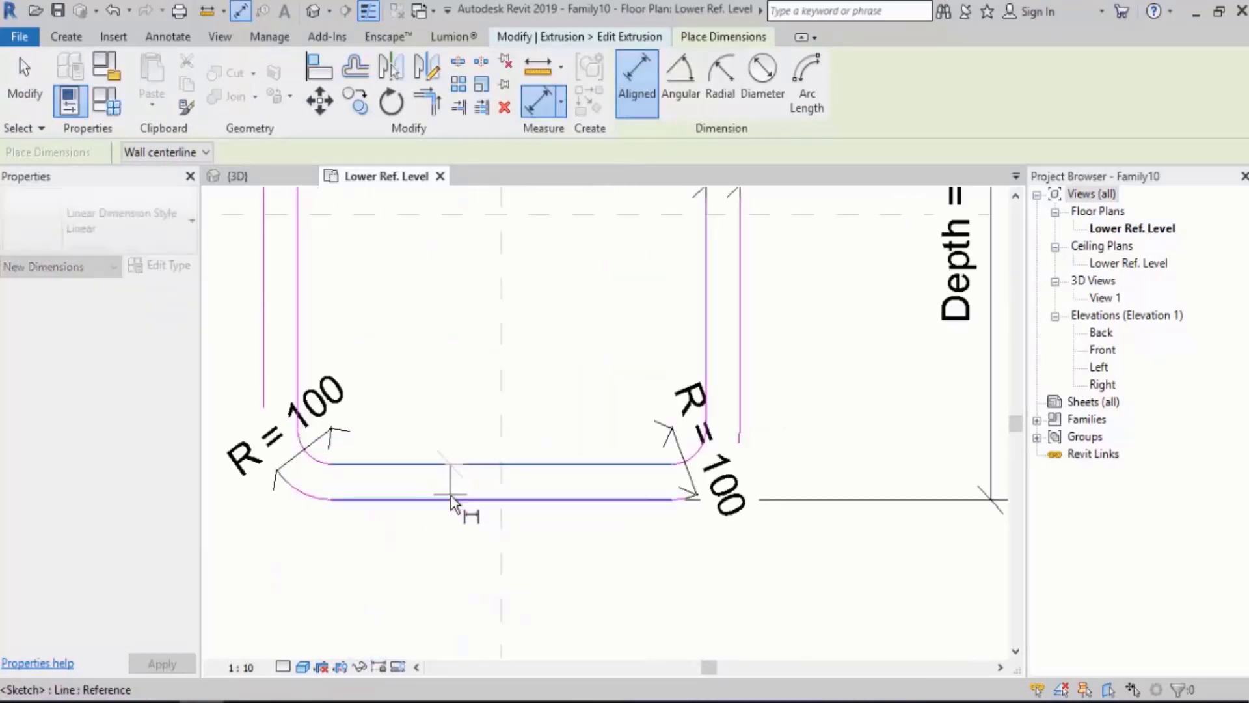
click(451, 463)
click(451, 423)
scroll(458, 390, down, 3)
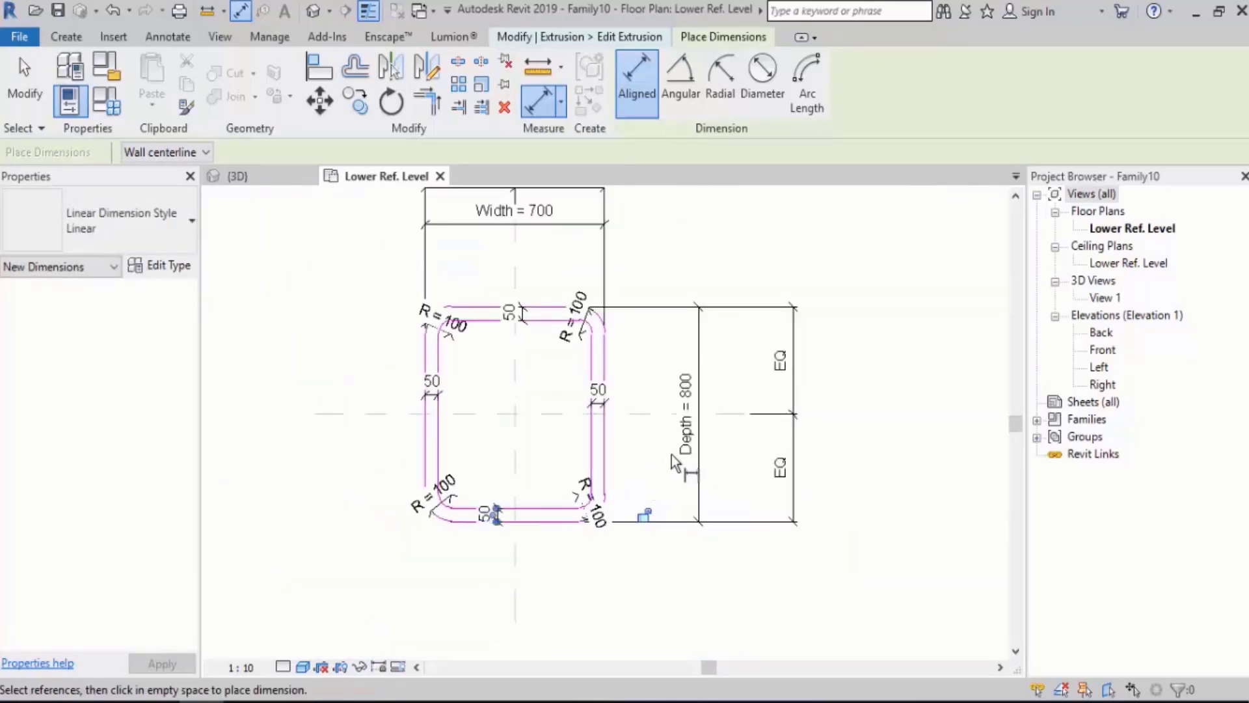
scroll(758, 441, down, 2)
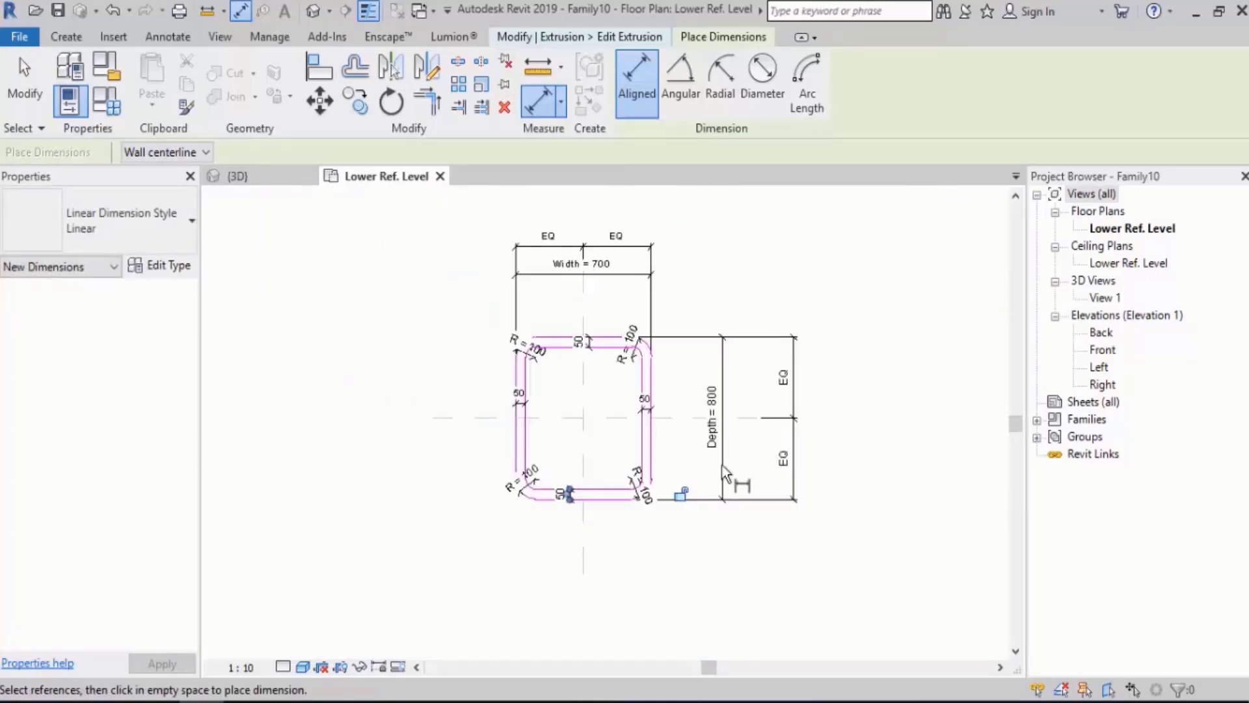
scroll(761, 418, up, 2)
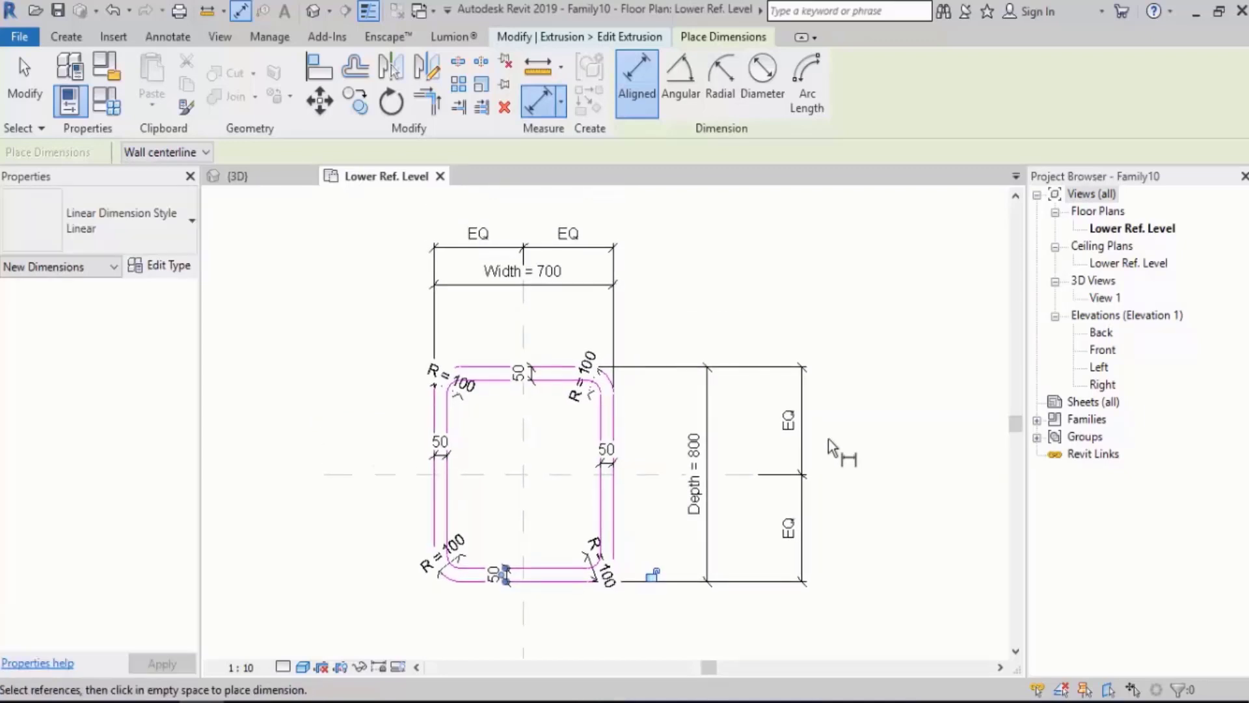
scroll(417, 351, up, 5)
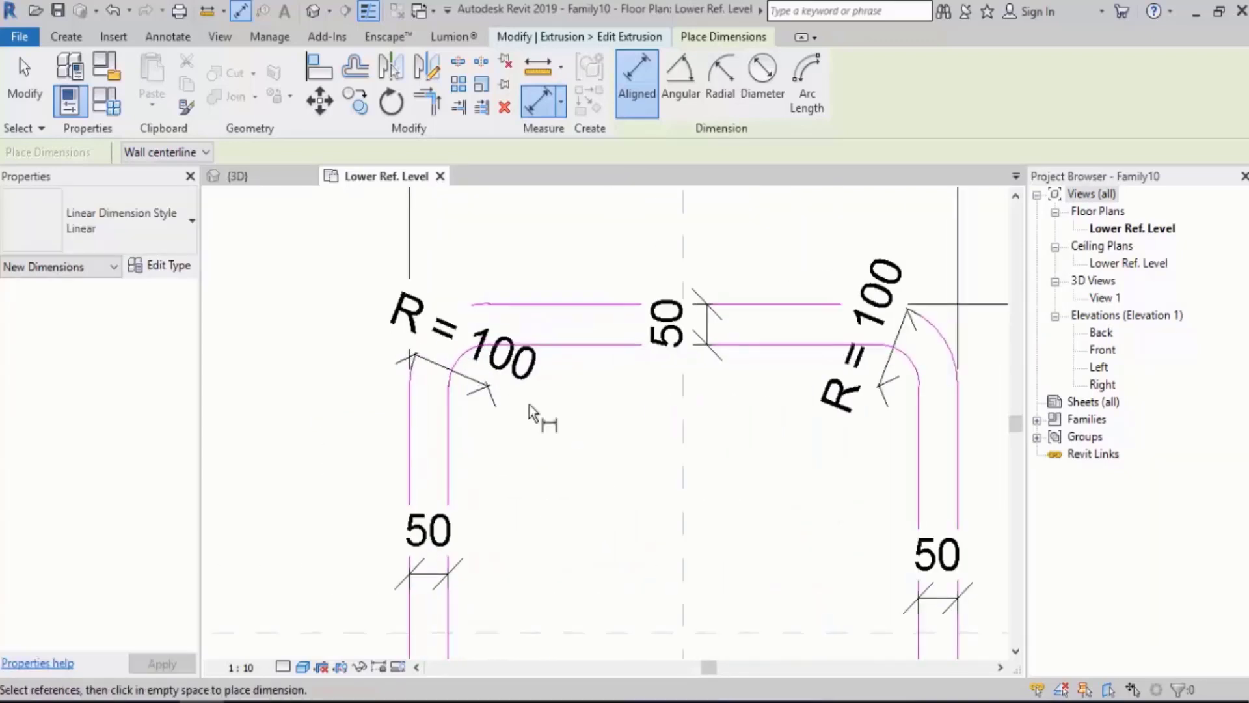
scroll(529, 404, down, 3)
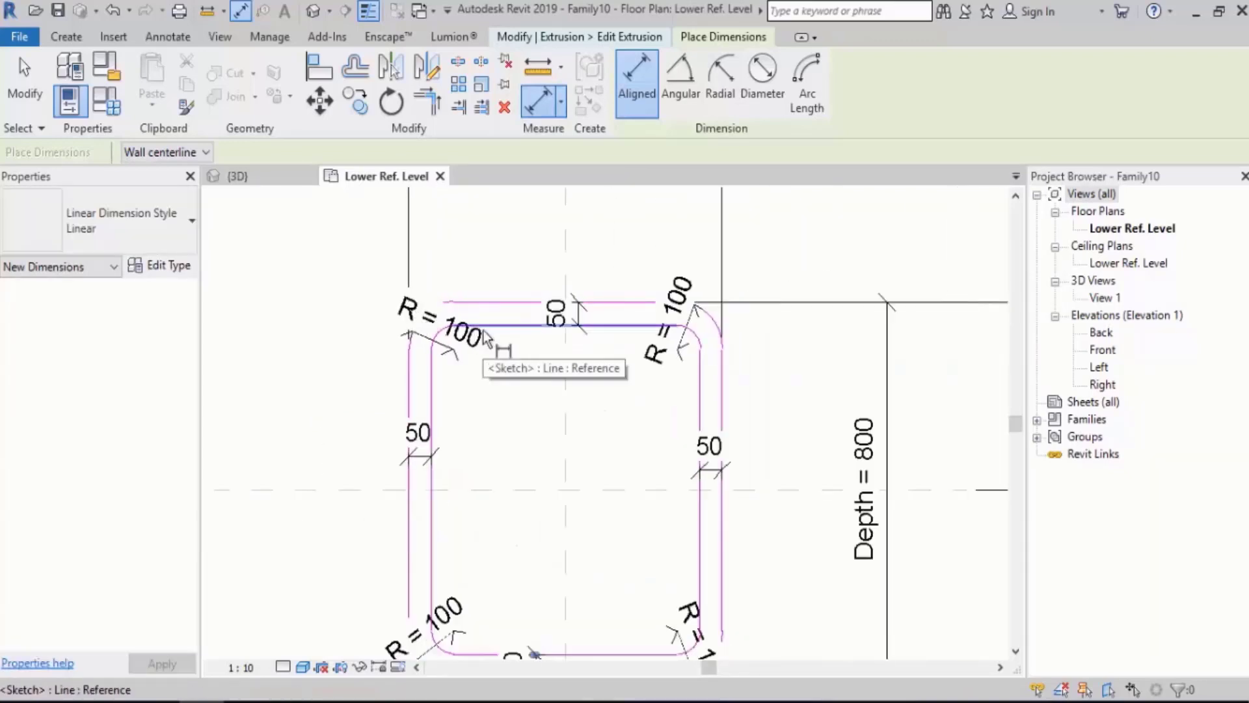
scroll(485, 337, down, 3)
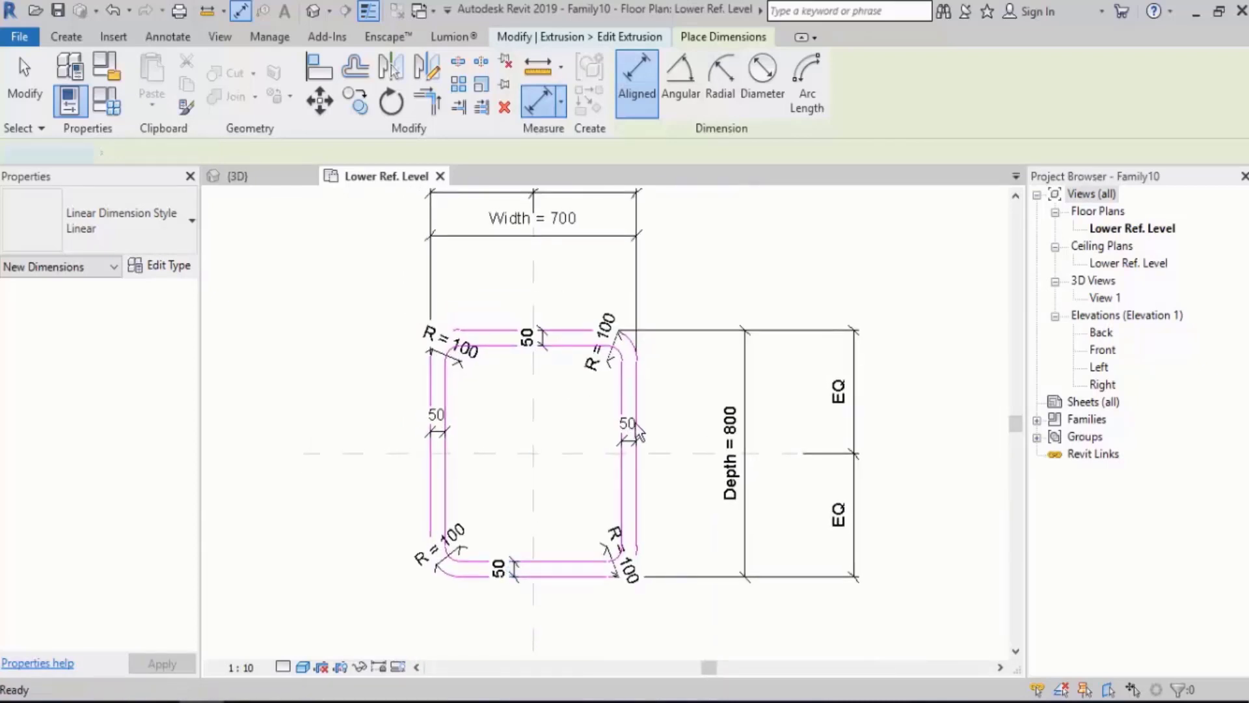
- Label the right wall's thickness dimension with a new type parameter named T
key(Escape)
click(628, 432)
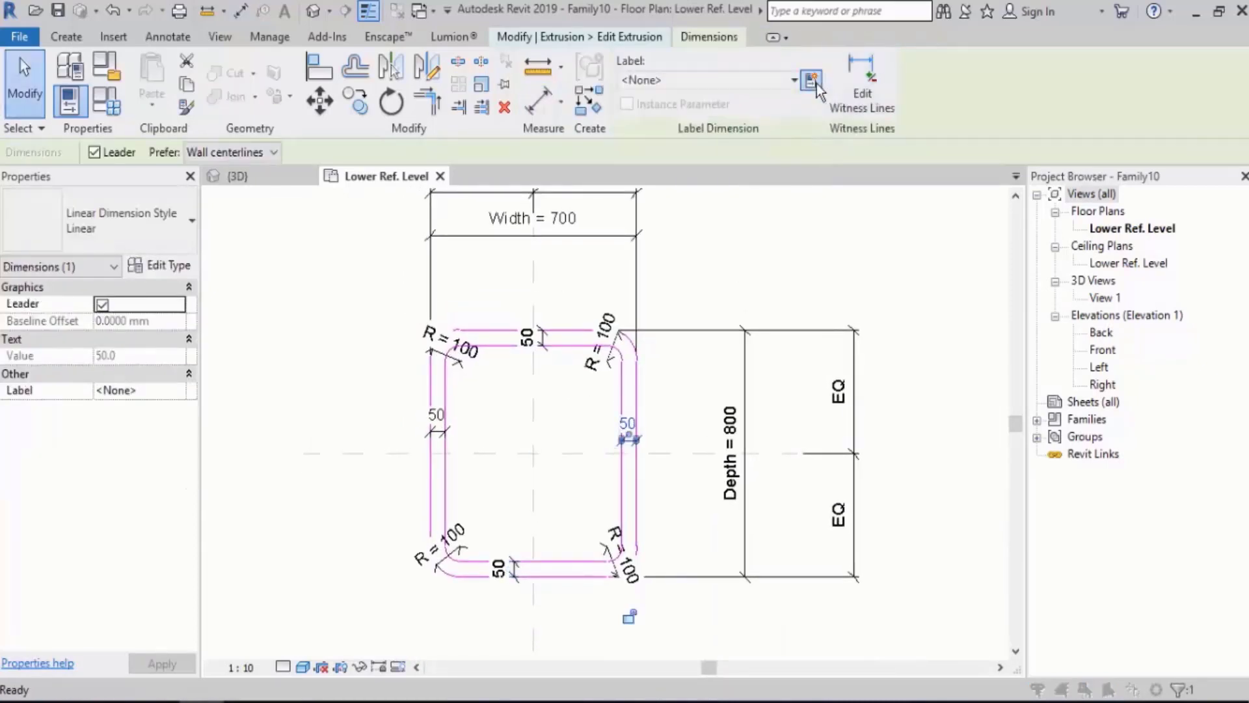
click(817, 84)
text(T)
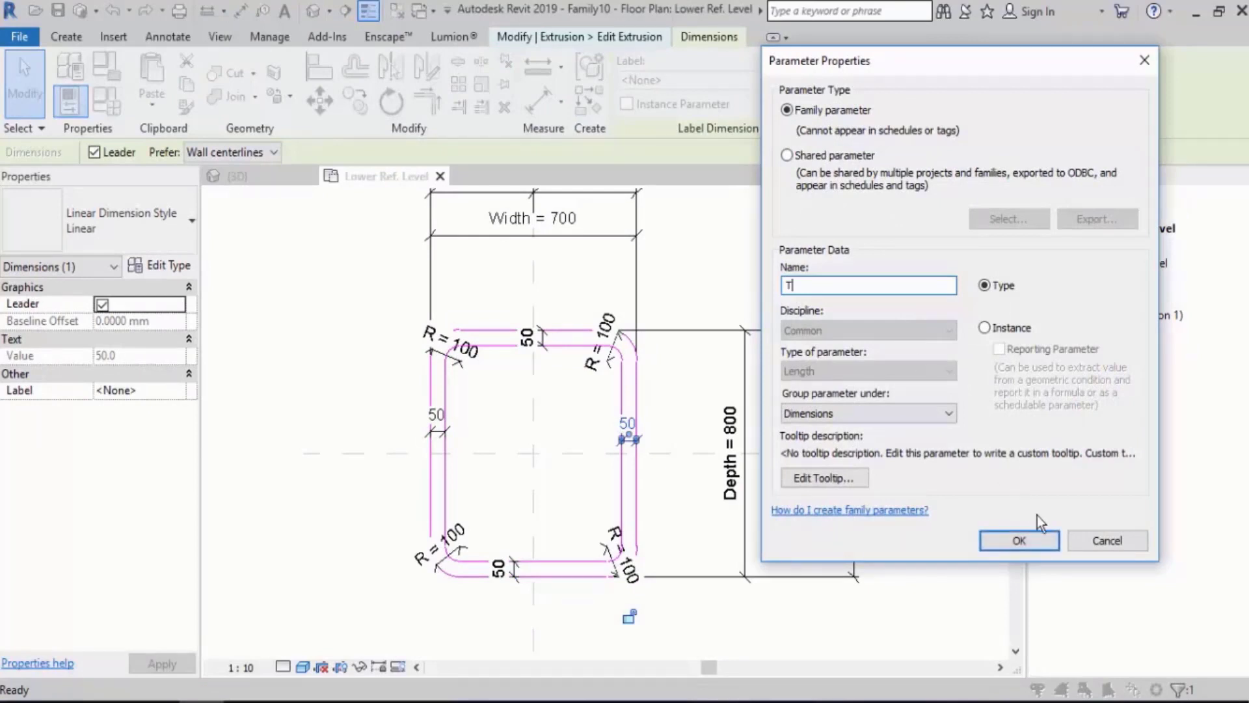
click(1028, 541)
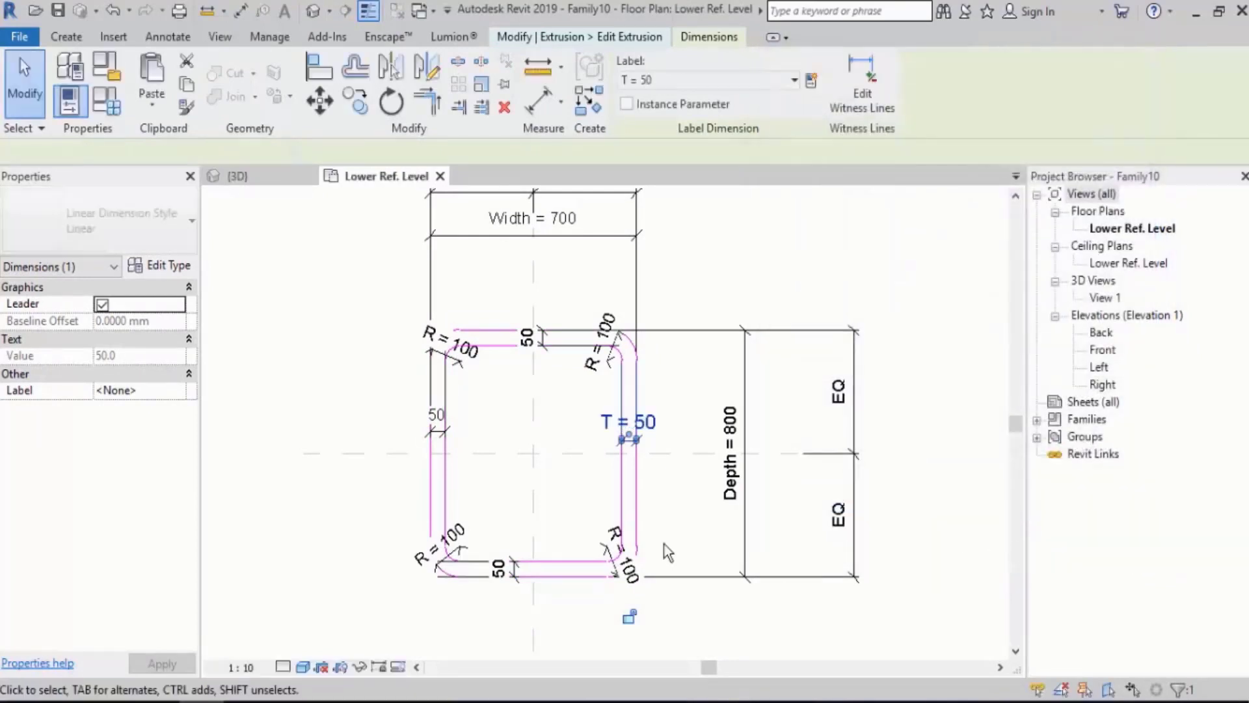
- Label the thickness dimensions of the upper, left and lower walls with the T parameter
click(529, 337)
ctrl+click(446, 423)
ctrl+click(498, 568)
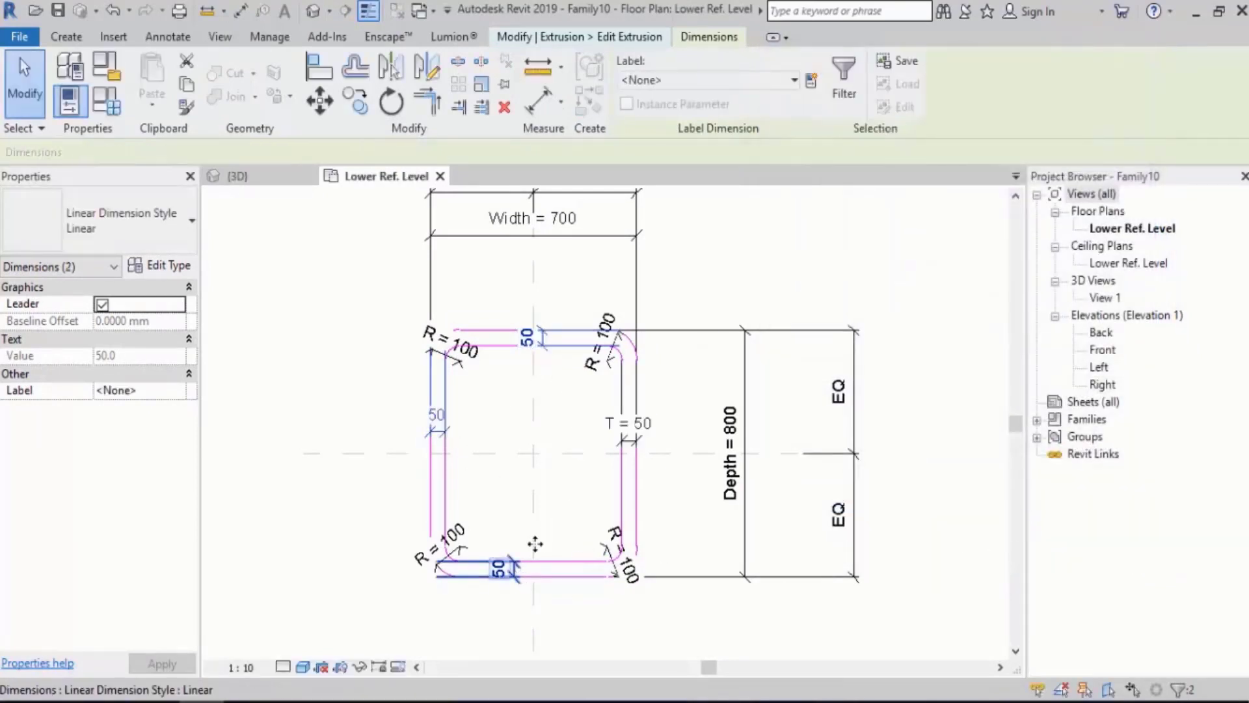
click(667, 81)
click(665, 190)
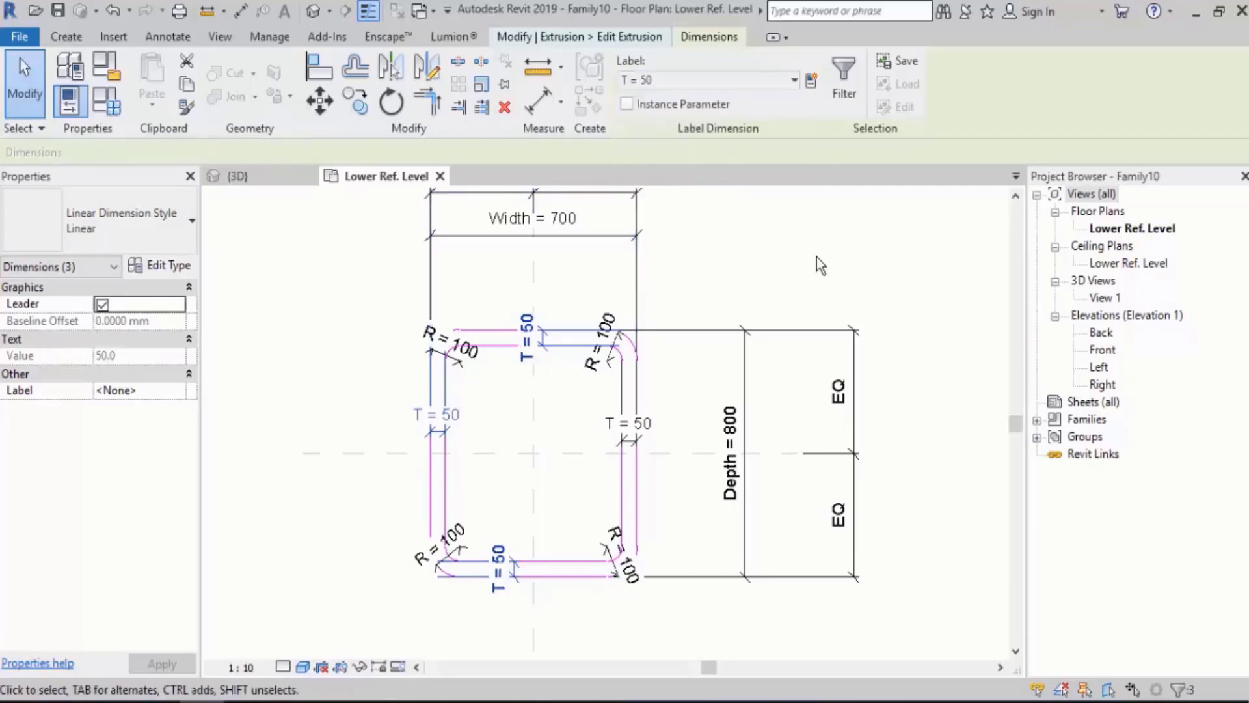
click(791, 293)
- Finish editing the extrusion sketch and deselect the resulting hollow profile
click(635, 103)
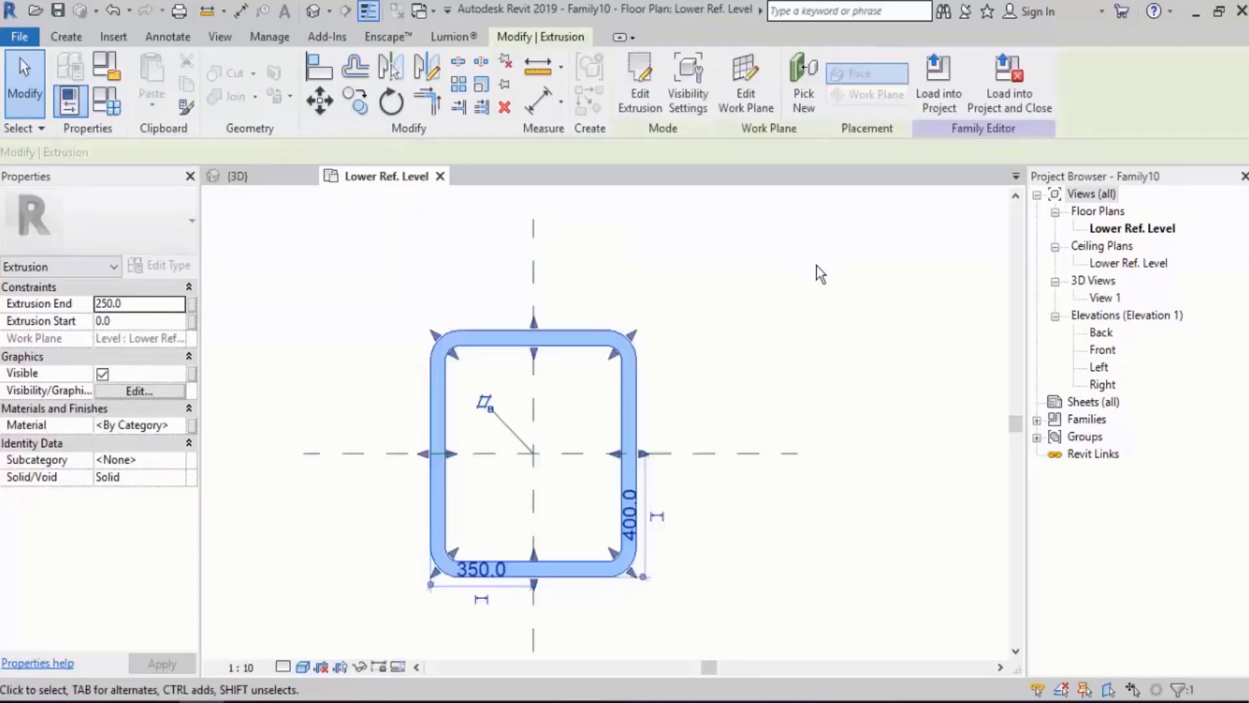
middle_drag(796, 260, 680, 247)
click(679, 249)
scroll(511, 492, up, 1)
middle_drag(442, 455, 411, 428)
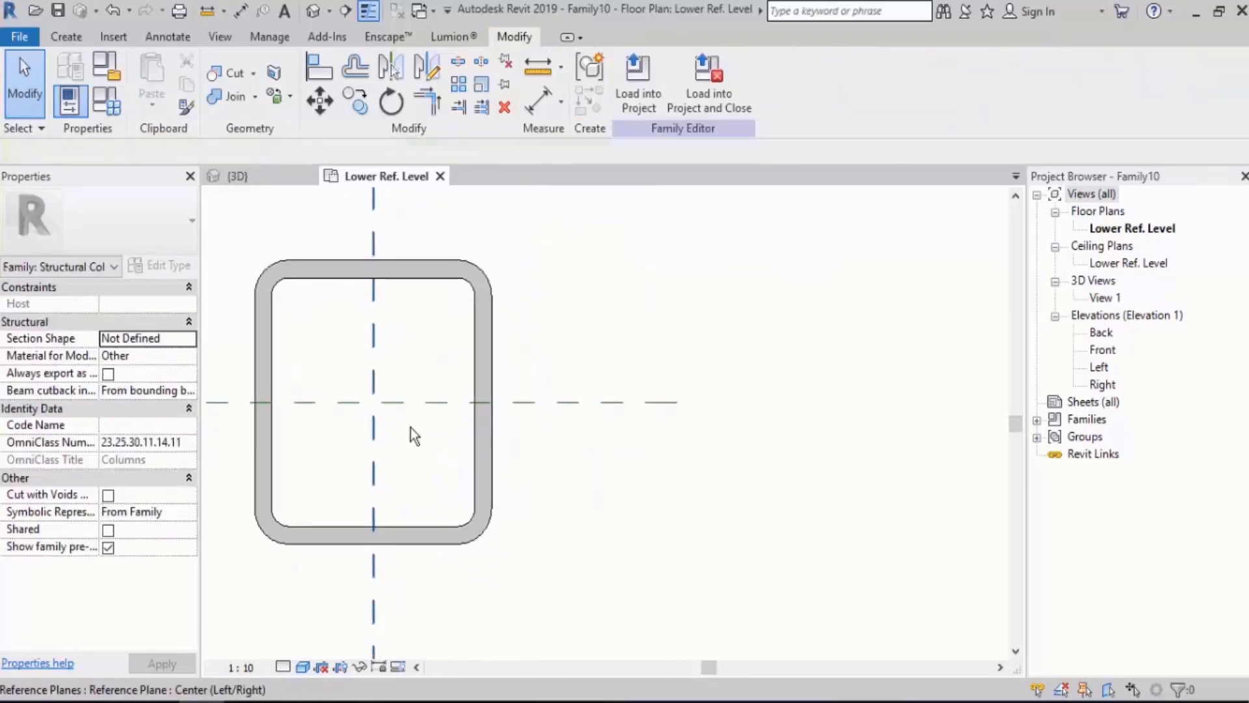
- Set the Width parameter to 800 in the family types and apply it
click(106, 95)
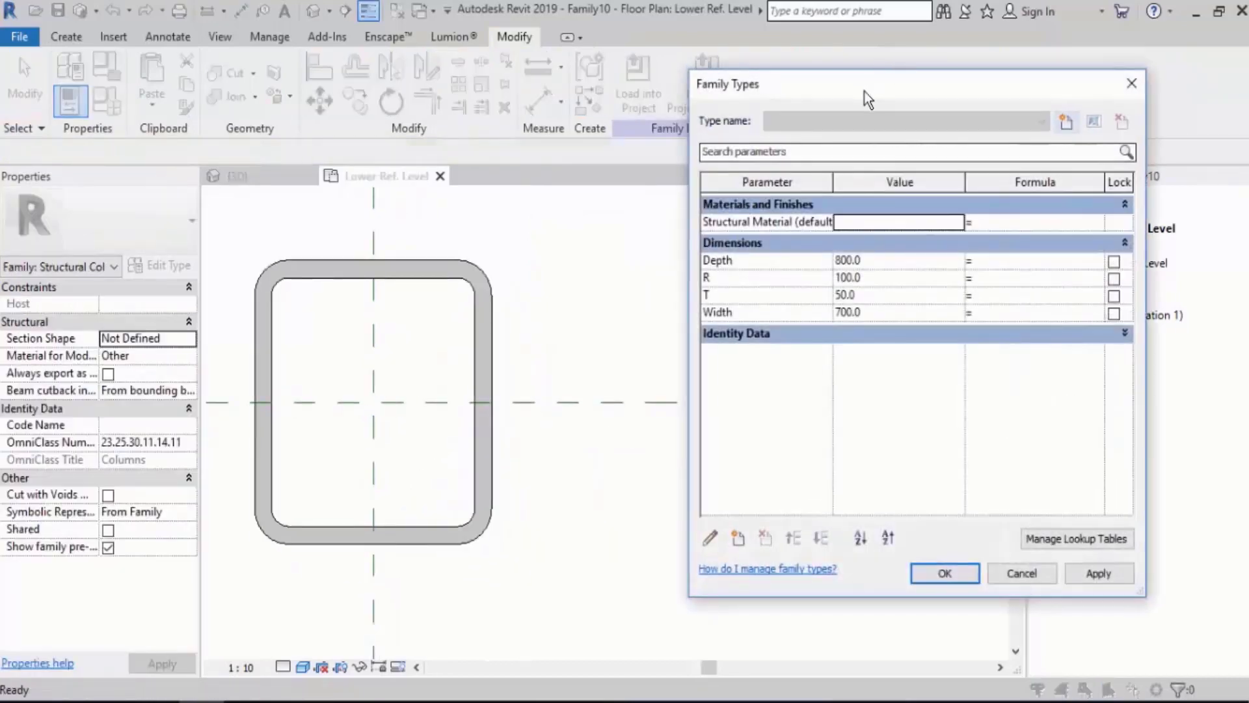
drag(865, 92, 761, 92)
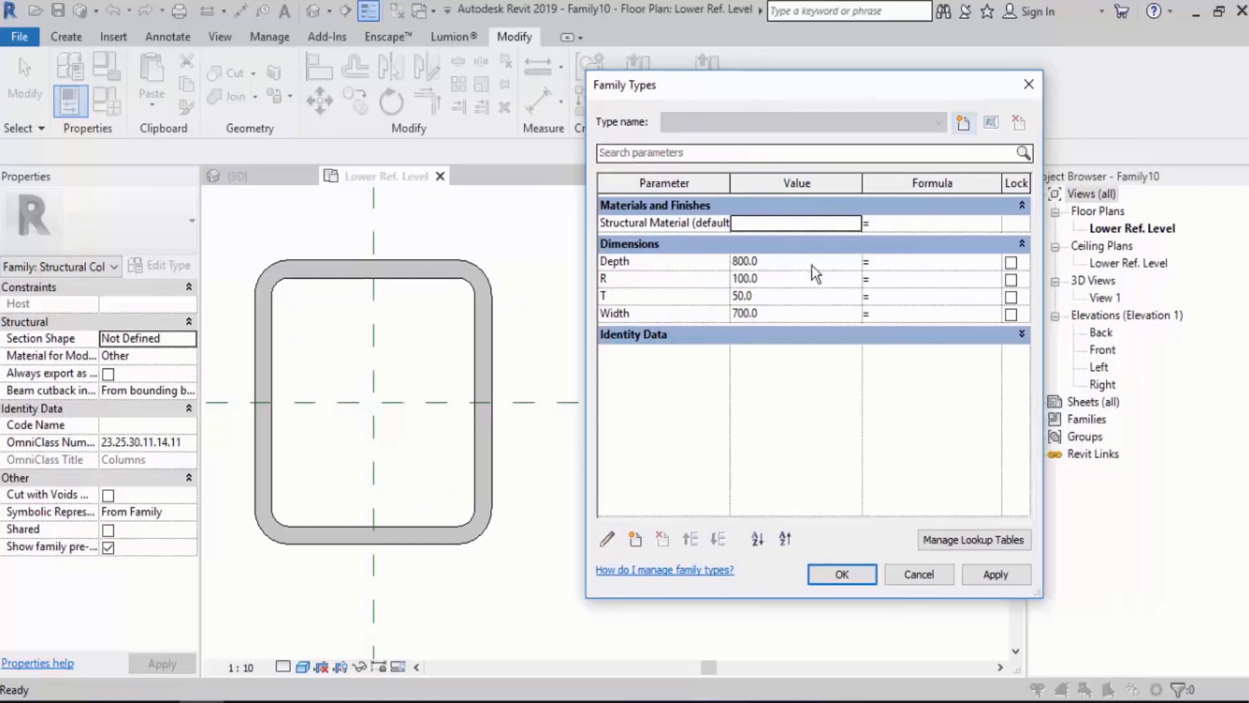
click(783, 315)
double_click(783, 315)
text(800)
key(Tab)
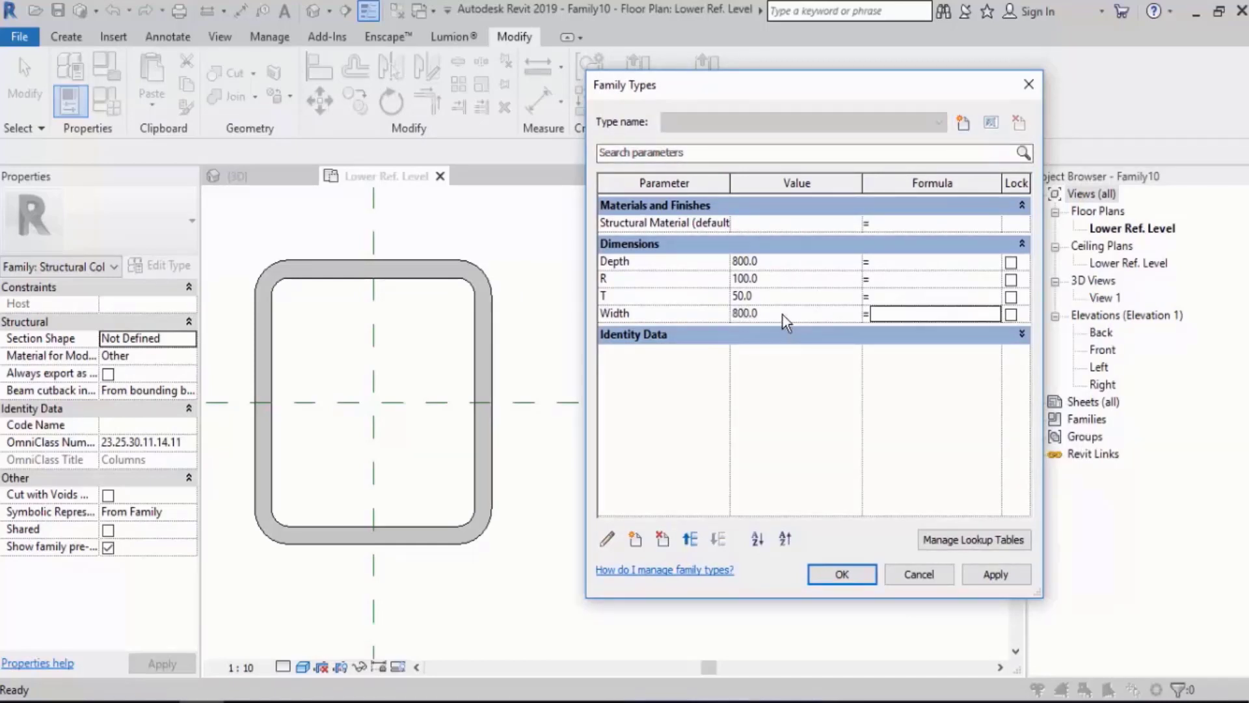
click(994, 575)
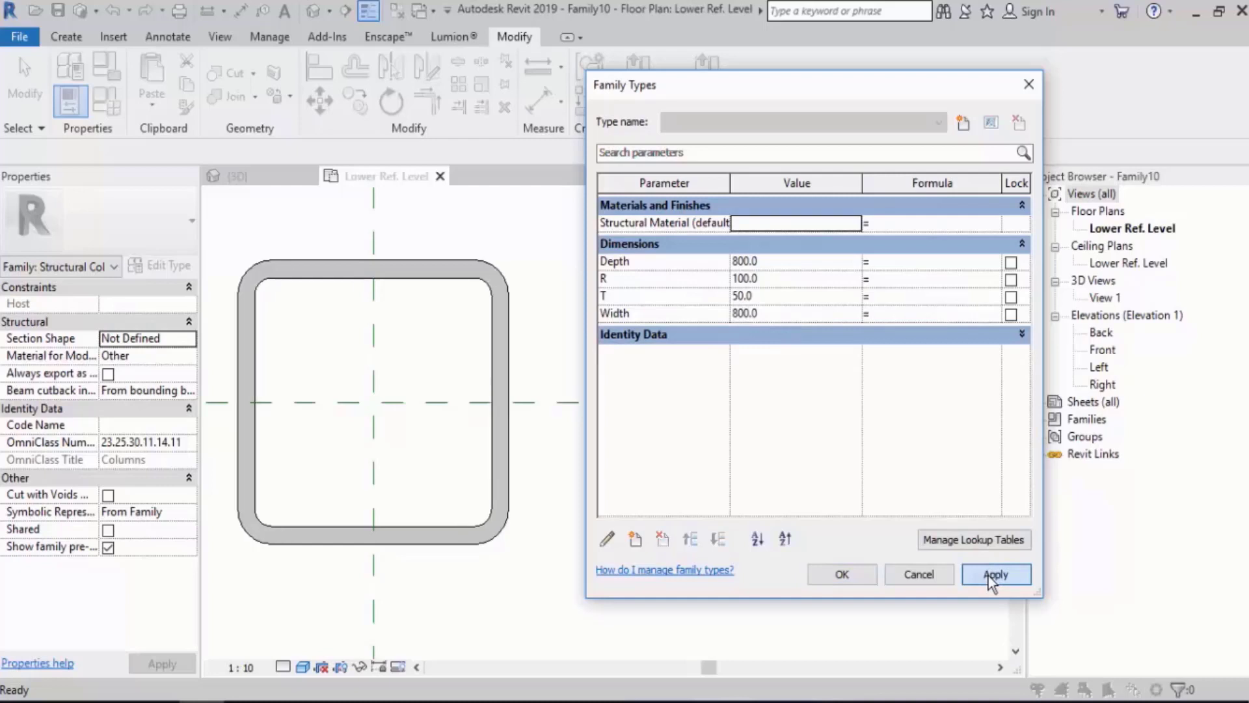
- Set the Depth parameter to 900 and apply it
click(784, 262)
text(900)
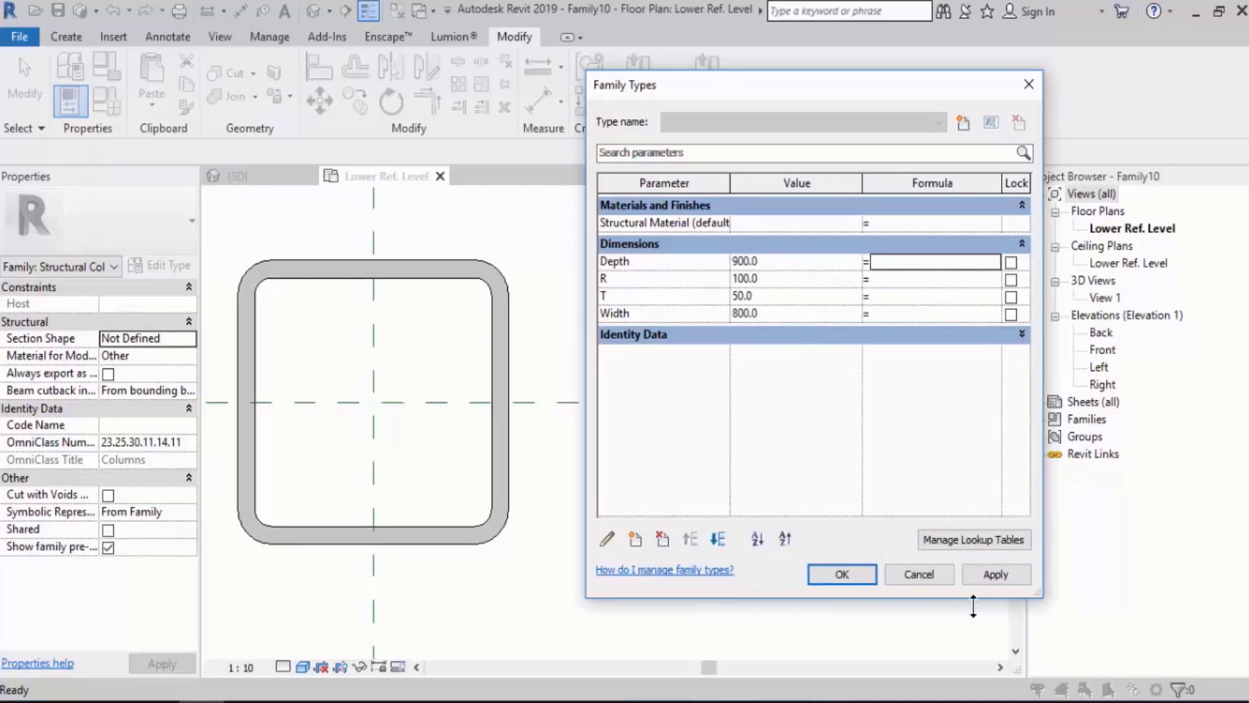
click(987, 576)
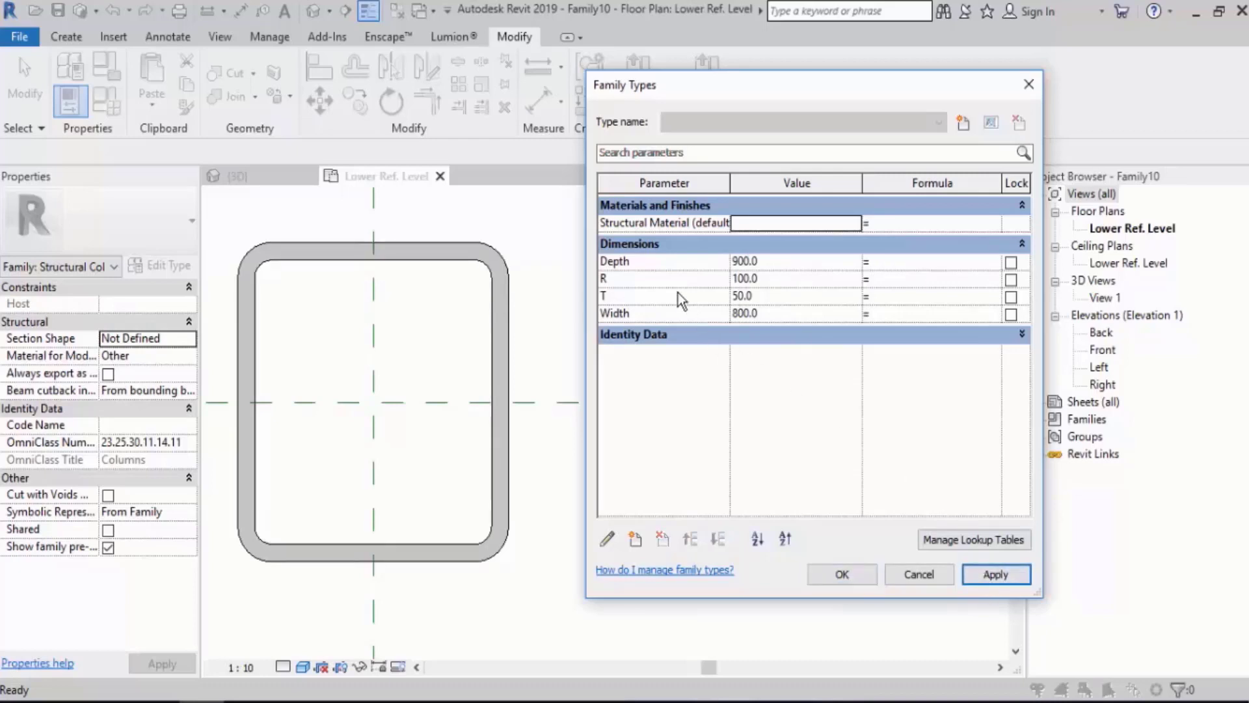
- Test the corner radius parameter R with a value of 80
click(781, 279)
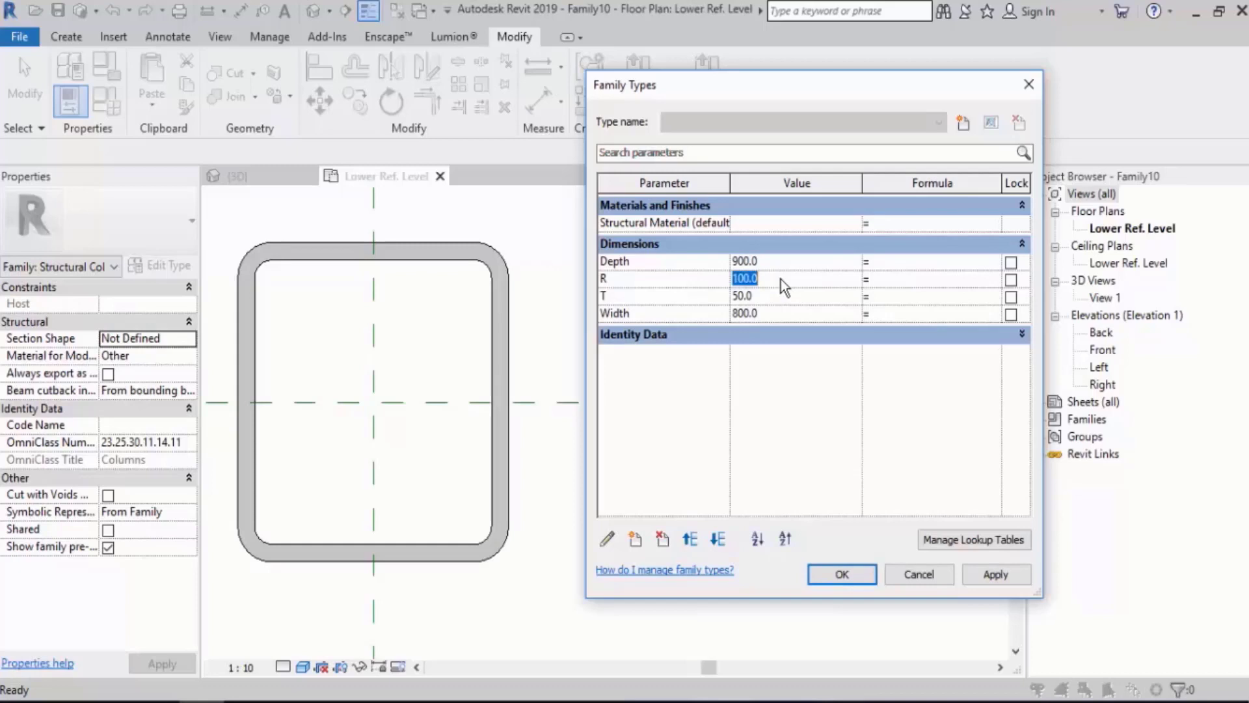
text(80)
click(996, 580)
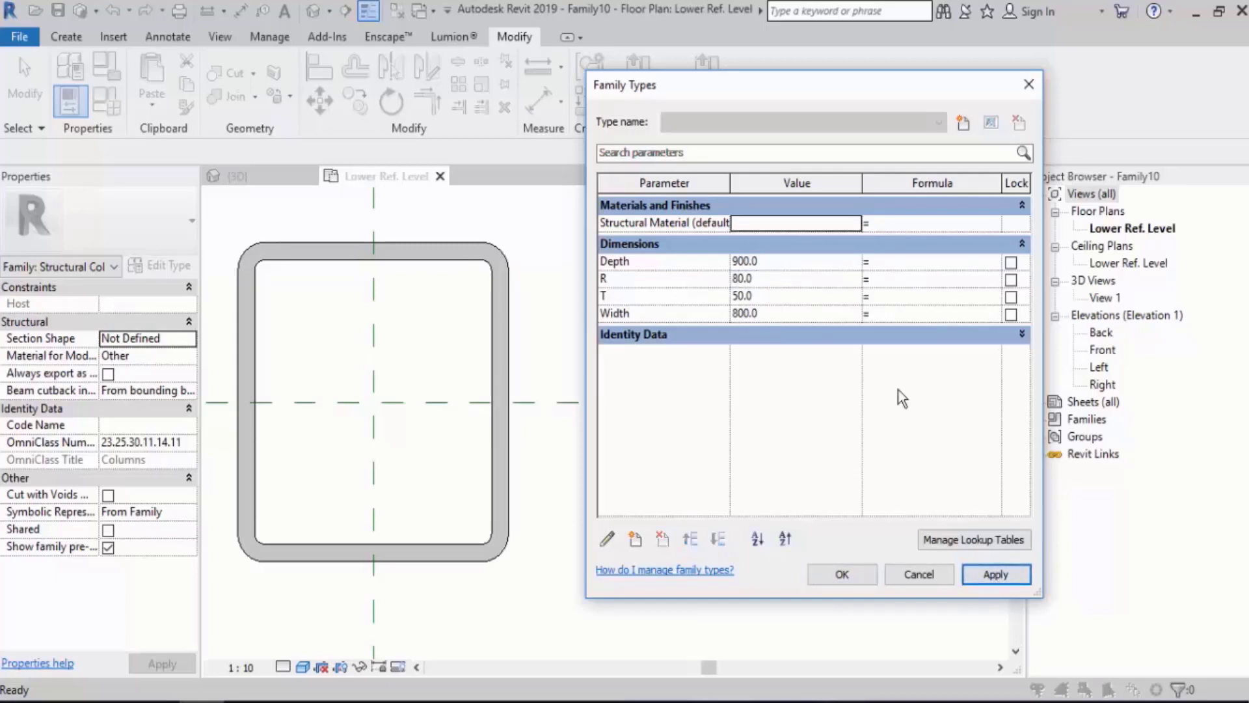
- Set the corner radius parameter R to 250 and apply it
click(790, 283)
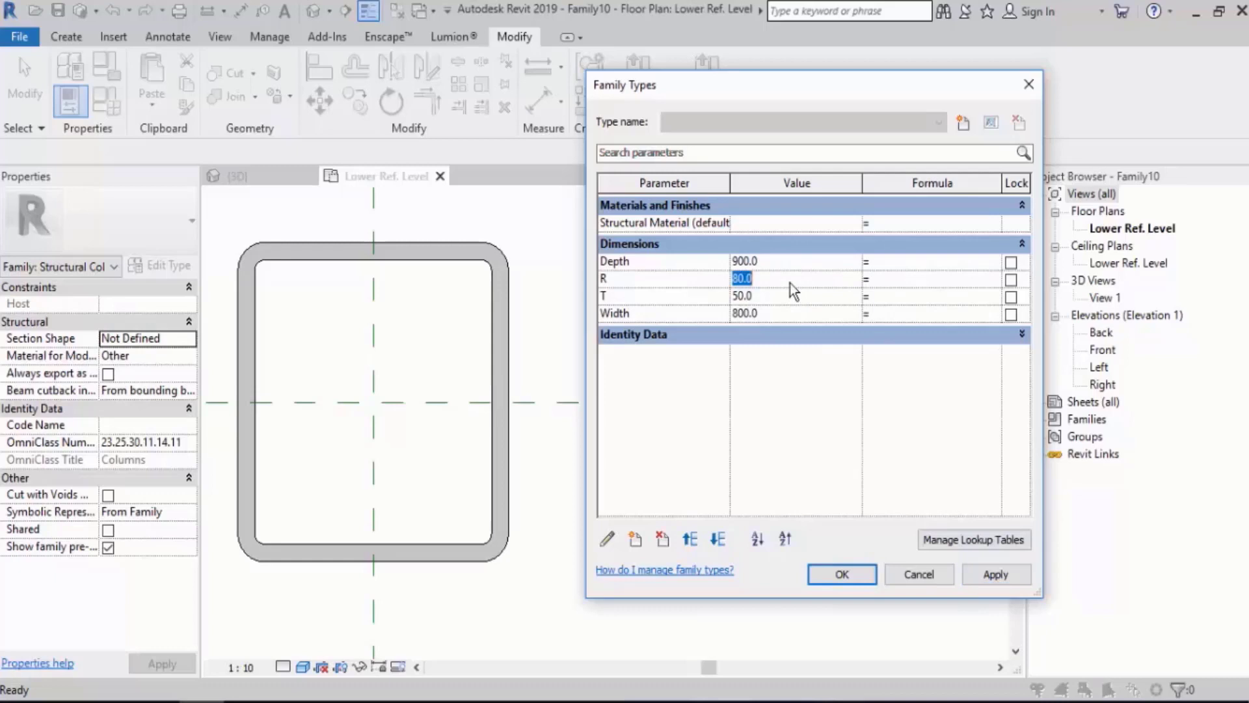
text(250)
key(Tab)
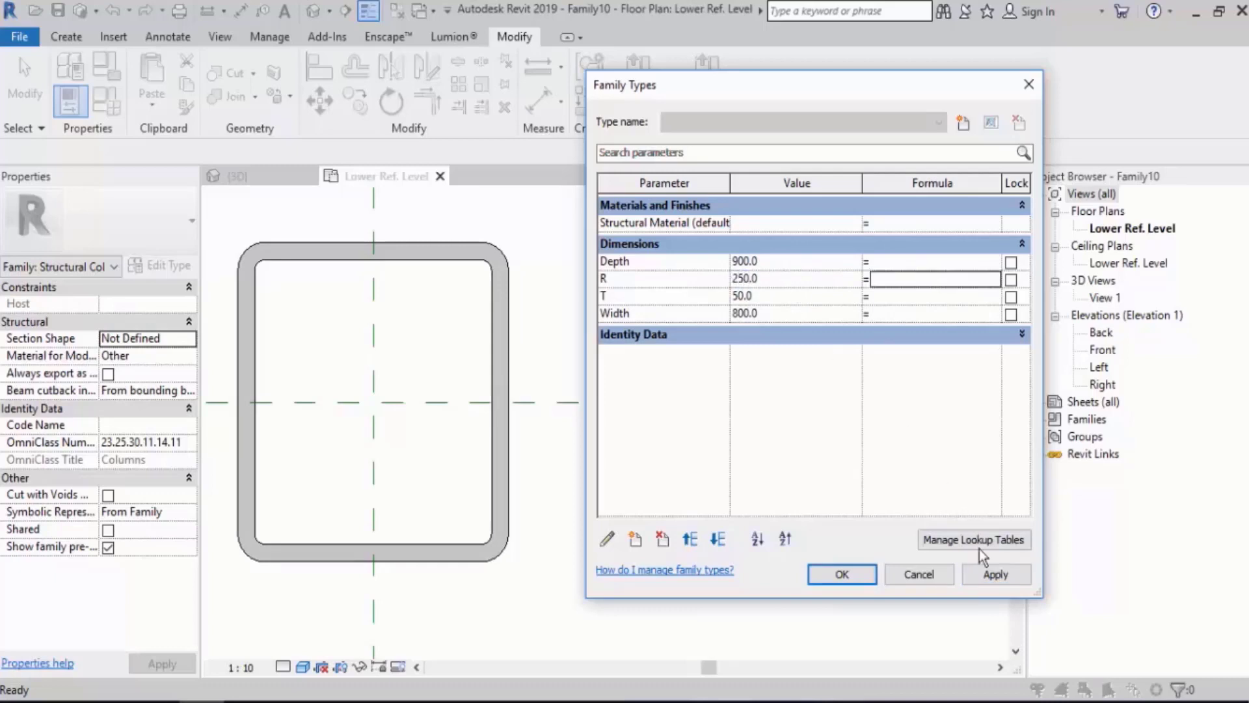
click(989, 573)
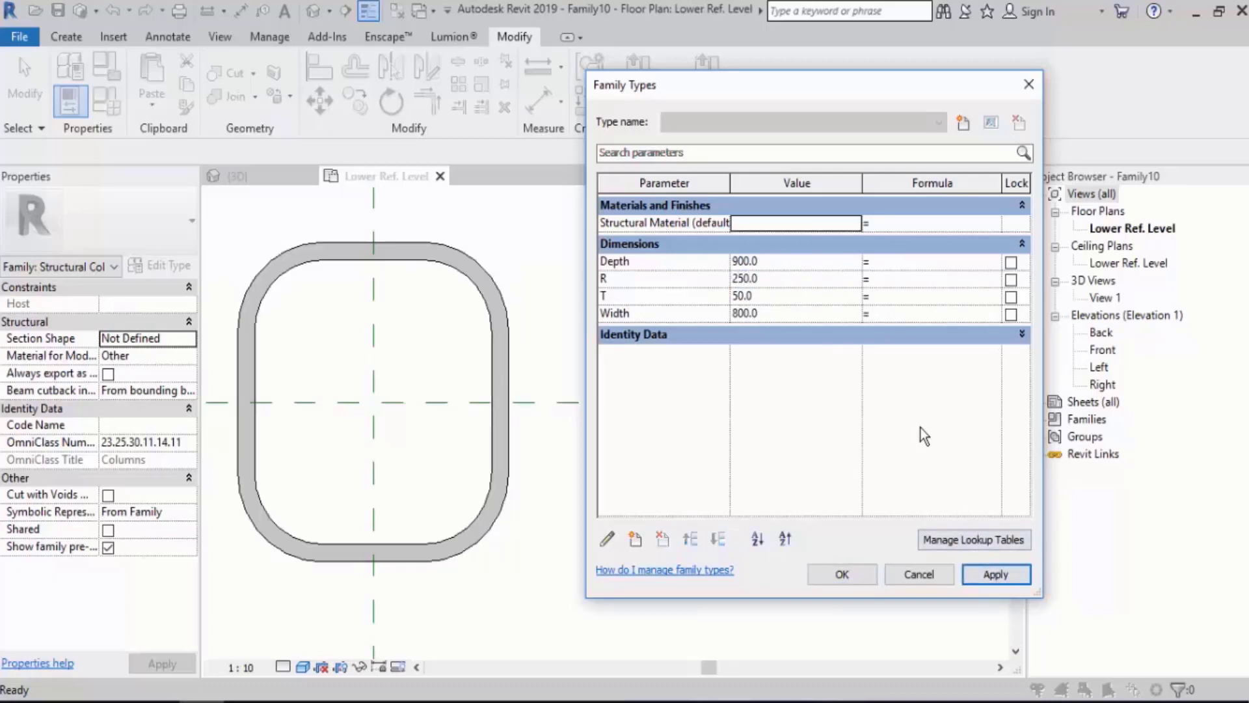
- Set the wall thickness parameter T to 30, apply it and accept the family types
click(768, 298)
text(30)
key(Tab)
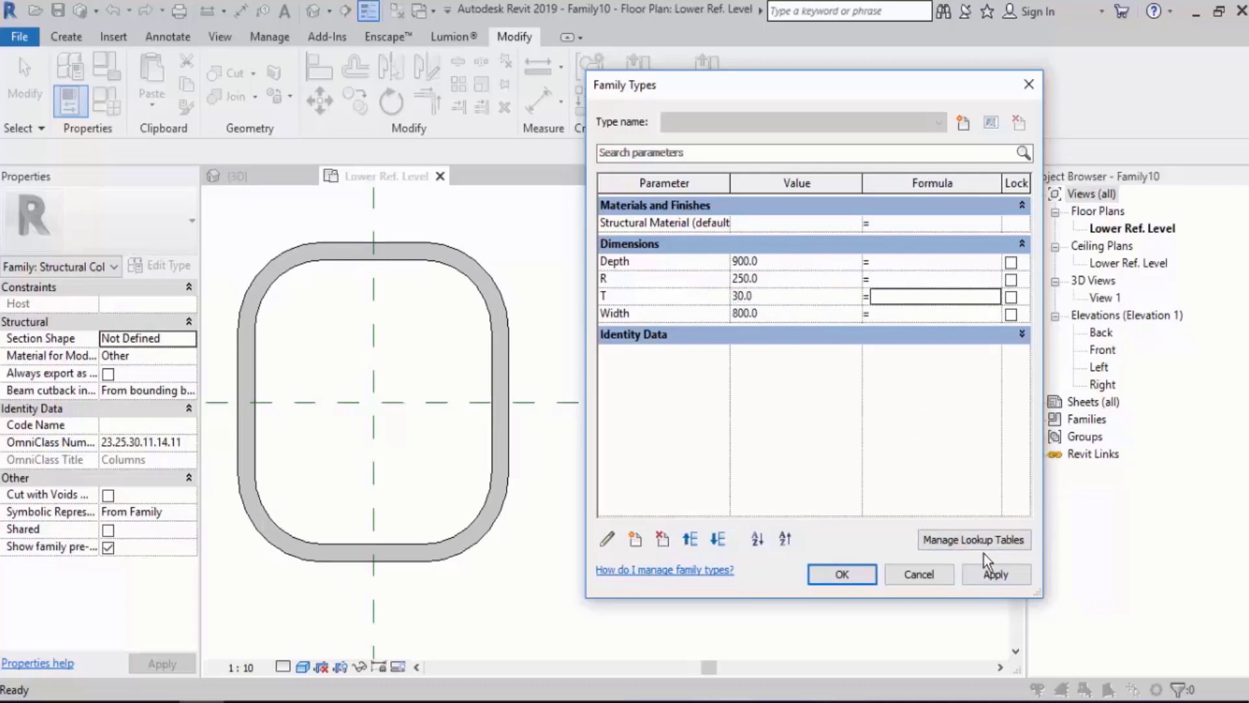
click(996, 576)
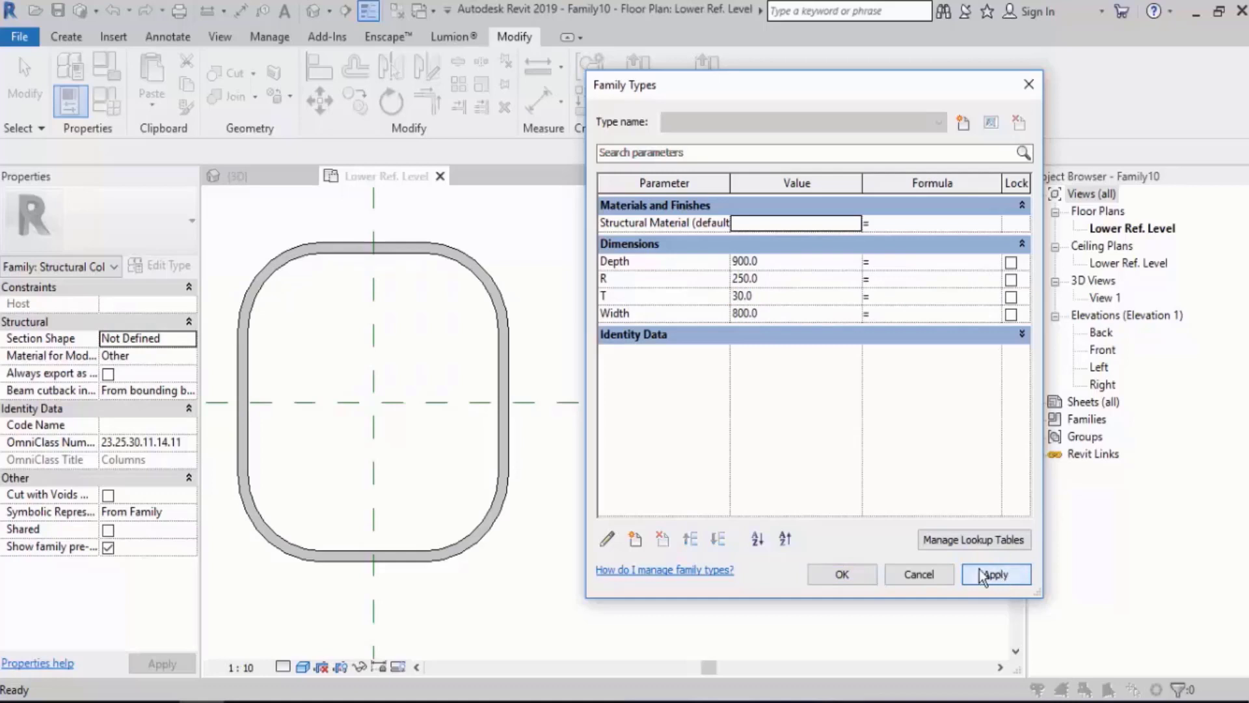
click(846, 573)
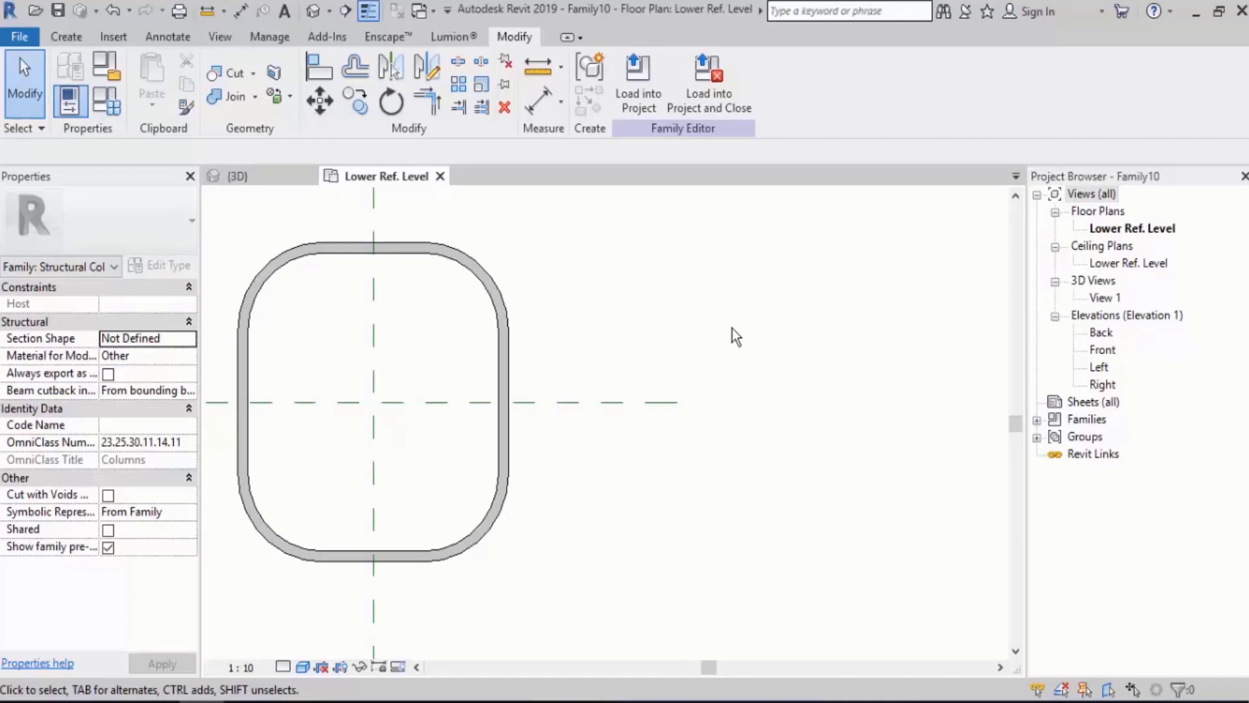
- Stretch the extrusion up to the Upper Ref Level in the Left elevation and check the column in 3D
scroll(789, 300, down, 2)
middle_drag(801, 275, 804, 307)
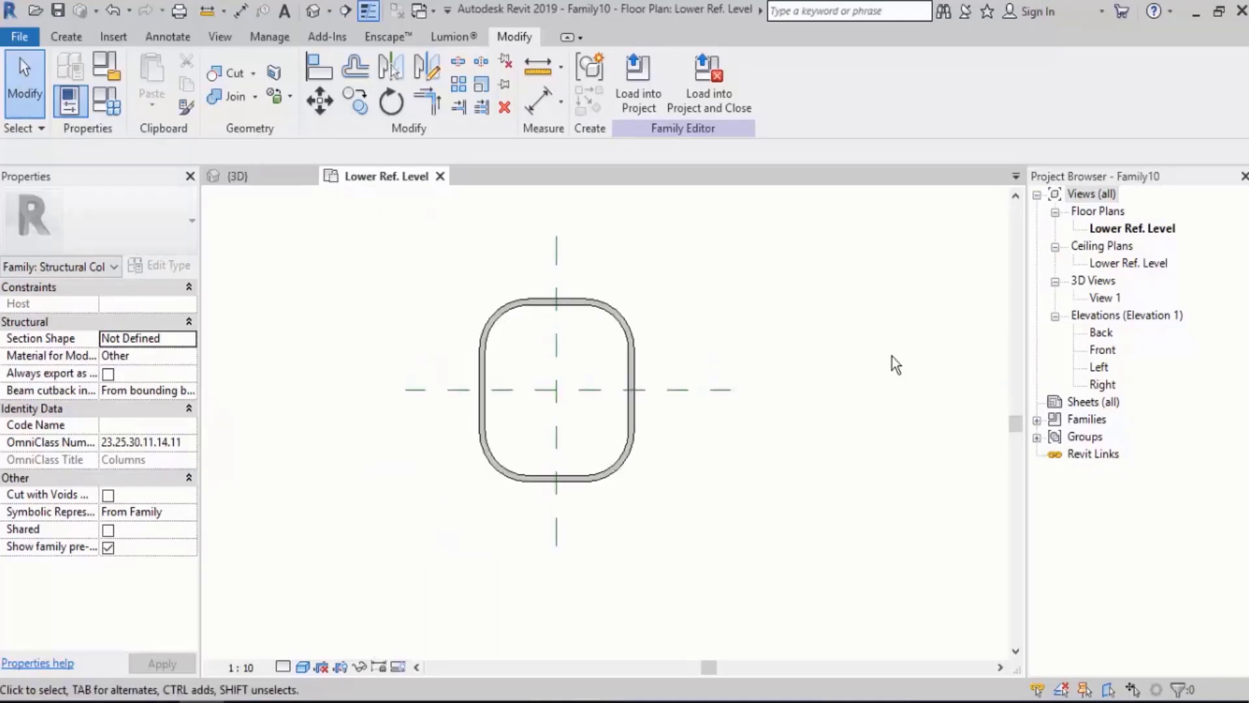
double_click(1100, 369)
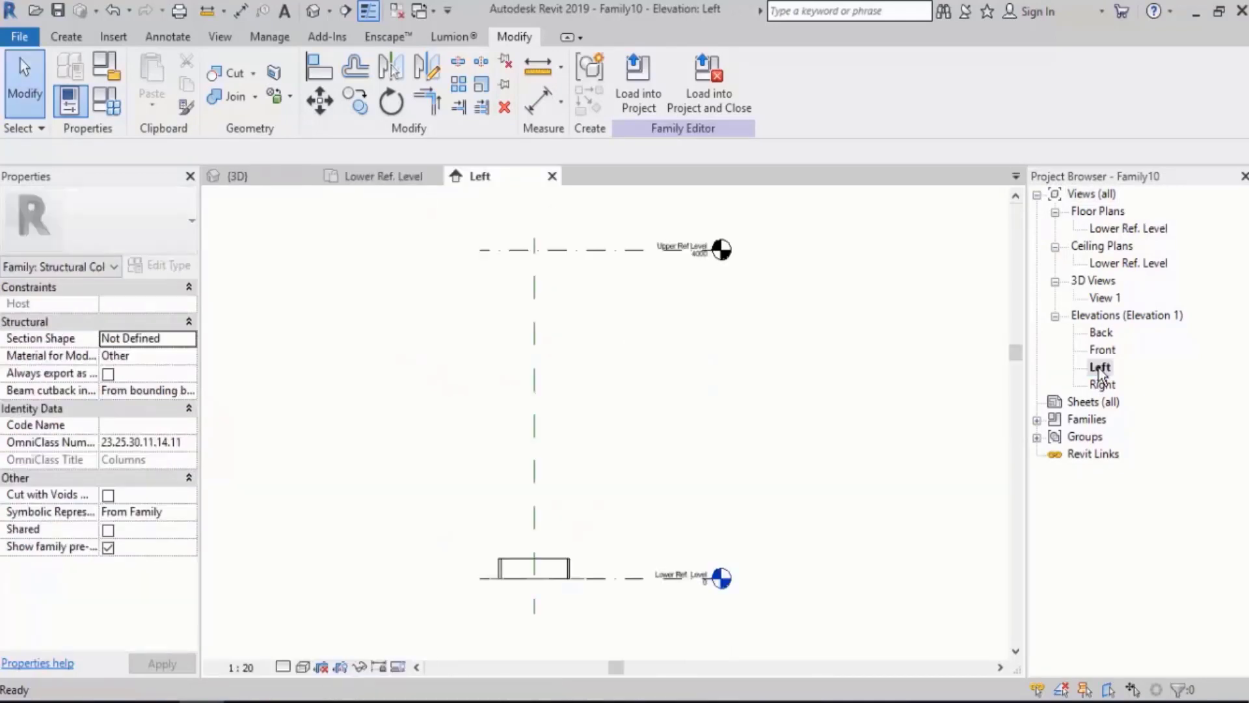
click(563, 557)
drag(547, 551, 567, 253)
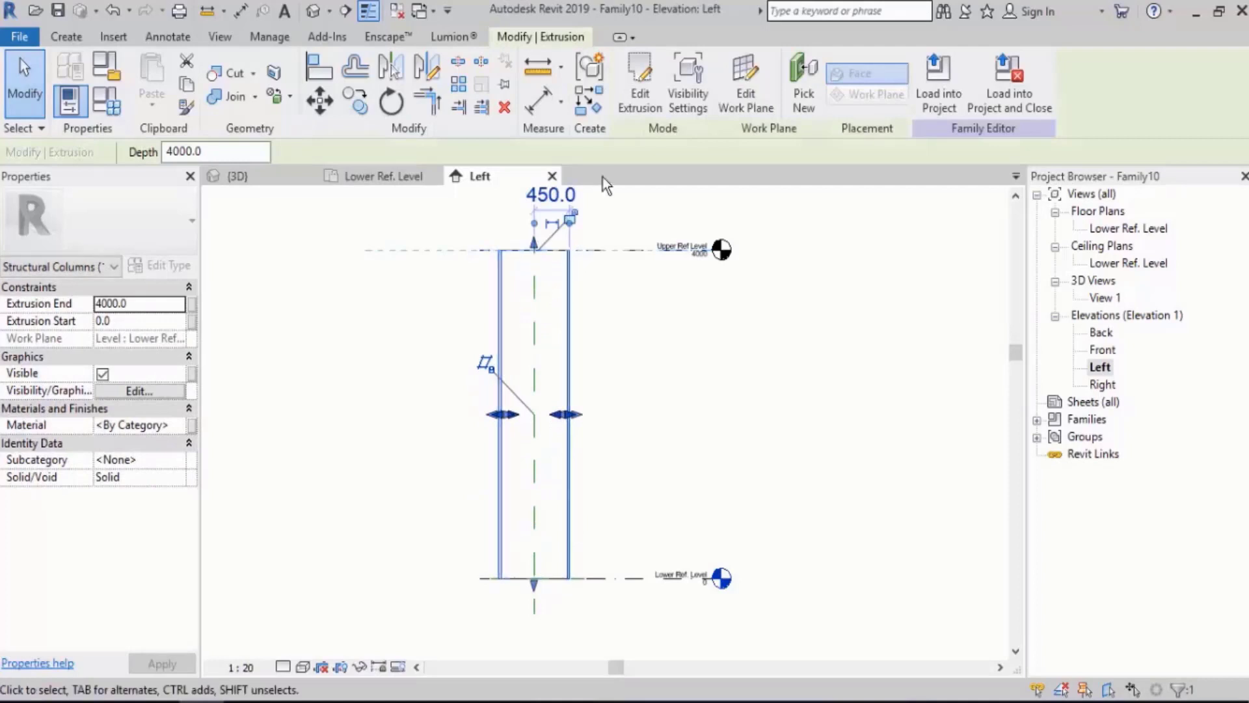
scroll(572, 239, up, 5)
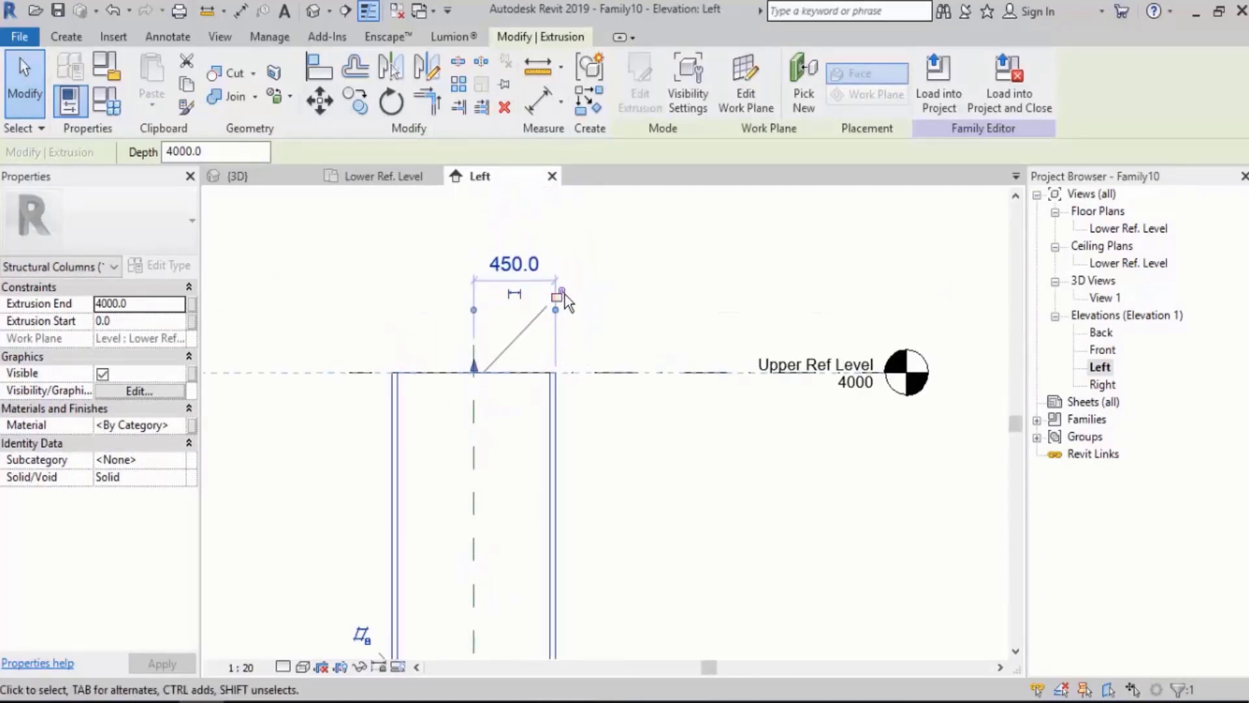
click(551, 260)
scroll(552, 259, down, 5)
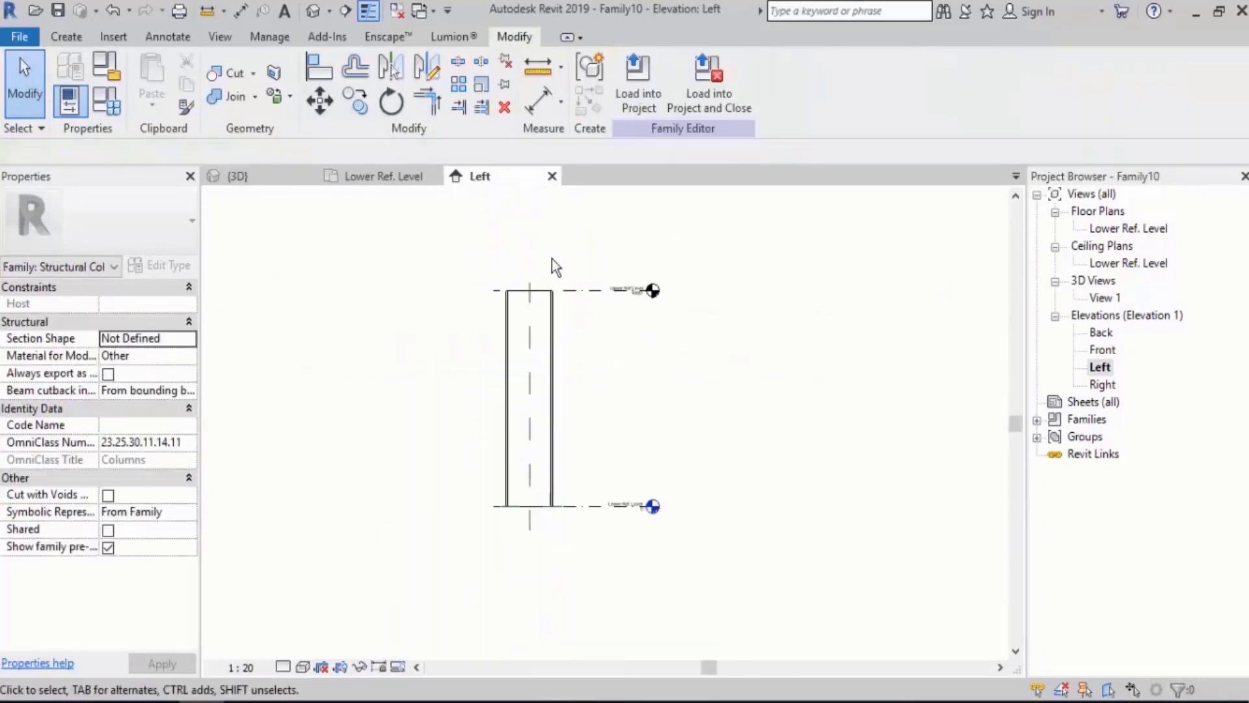
click(311, 13)
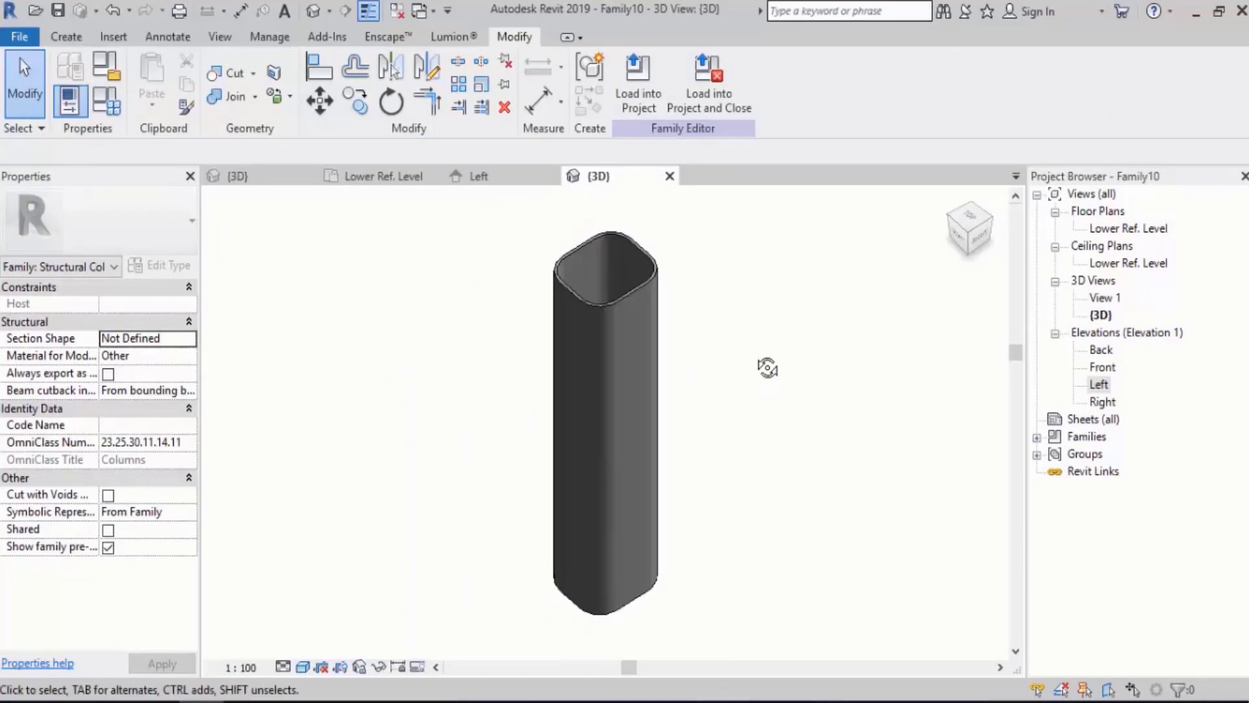
shift+middle_drag(737, 362, 740, 311)
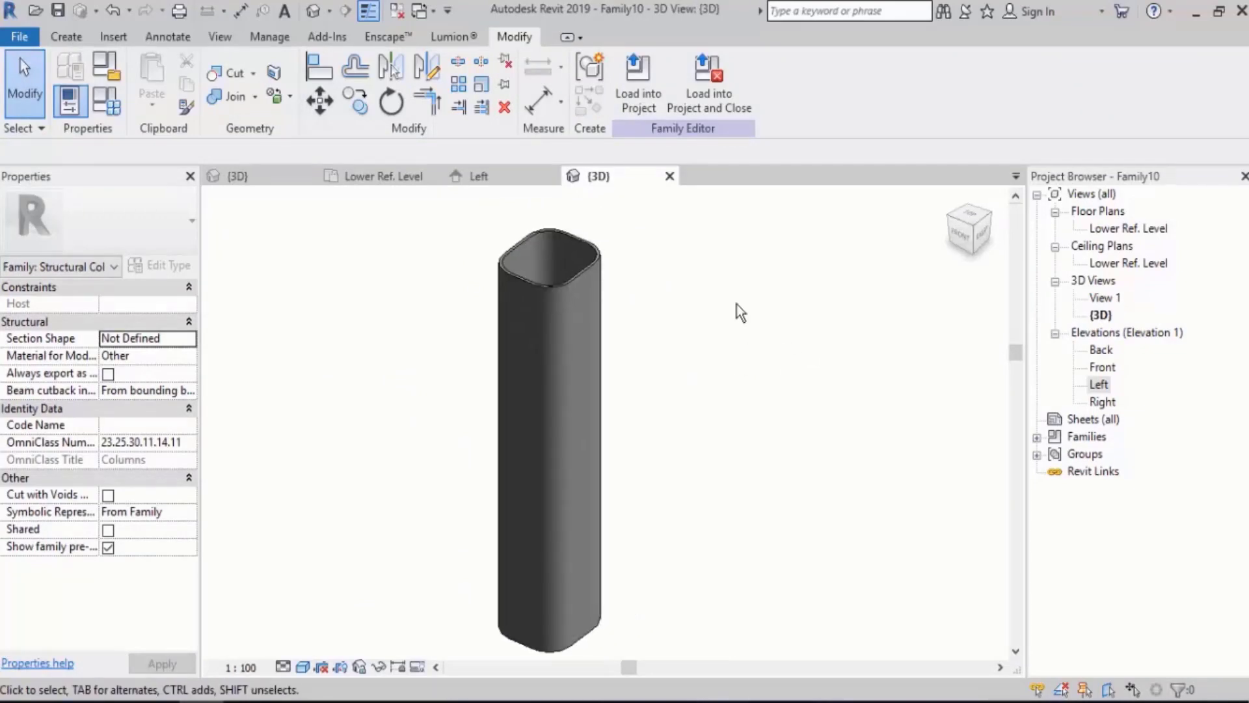
- Load the column family into Project3 and place one vertical instance near the existing column
click(641, 93)
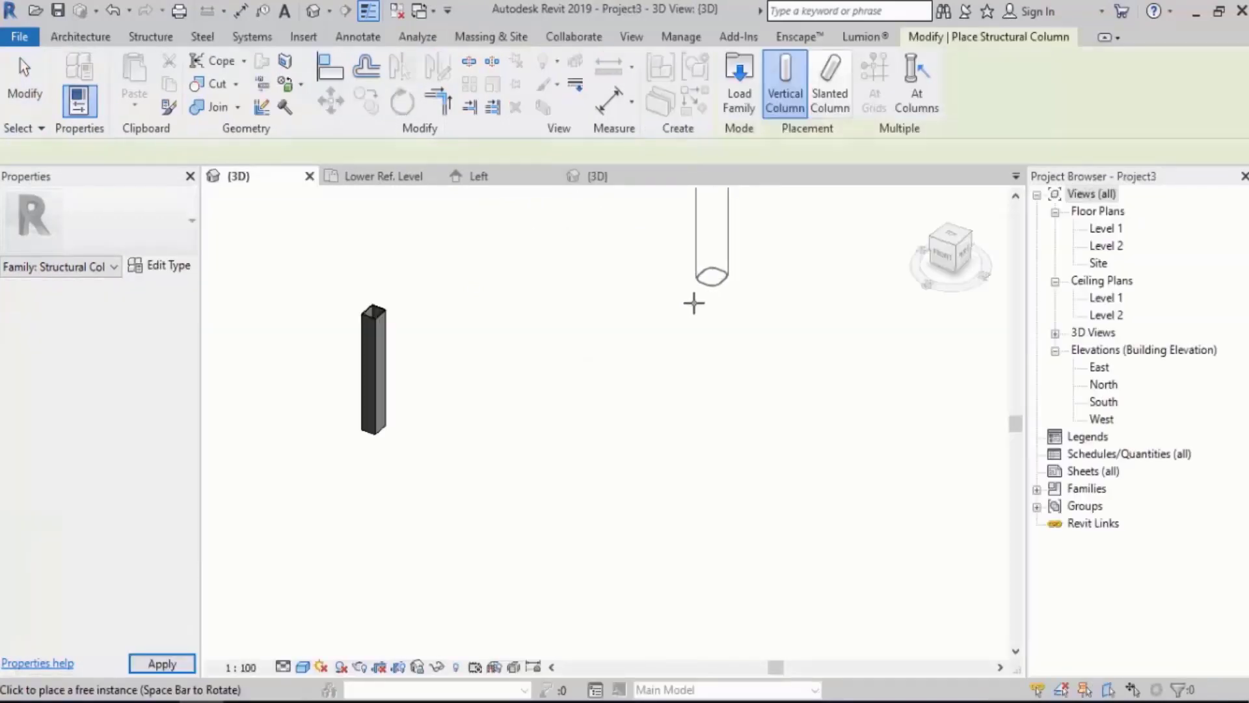
click(514, 560)
key(Escape)
key(Escape)
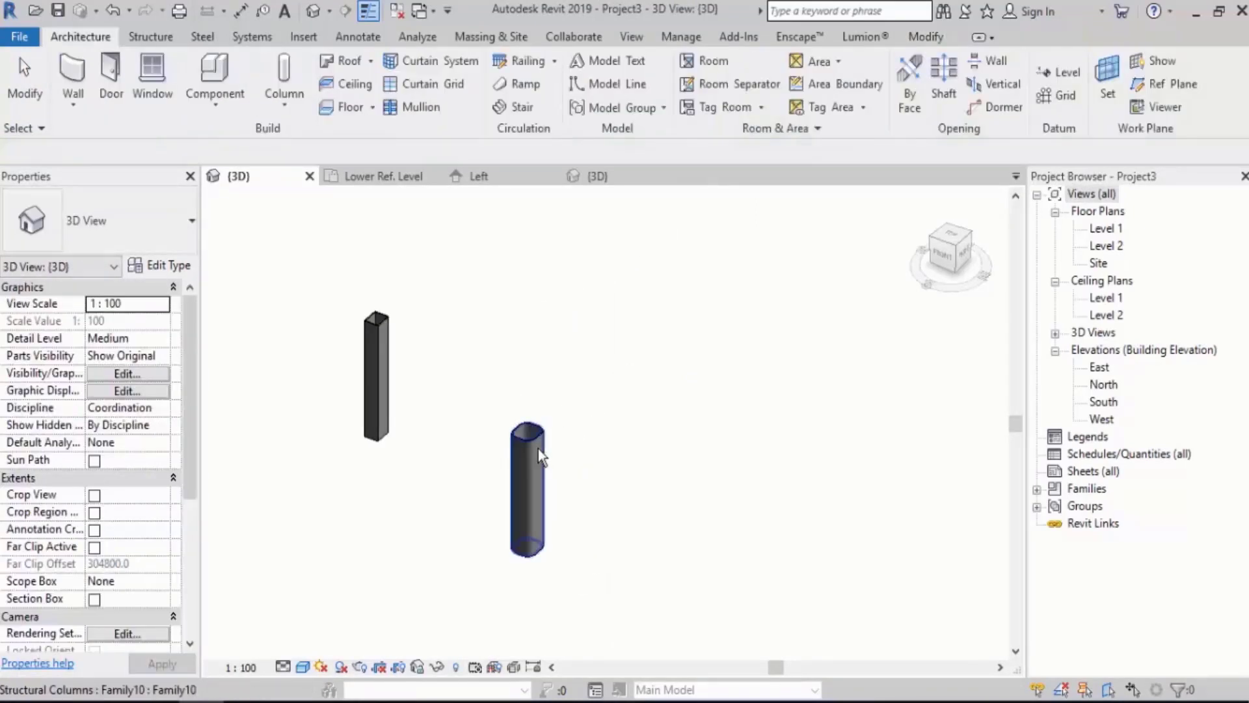
- Set the placed column's Top Level to Level 2 and its Base Offset to 0
click(538, 448)
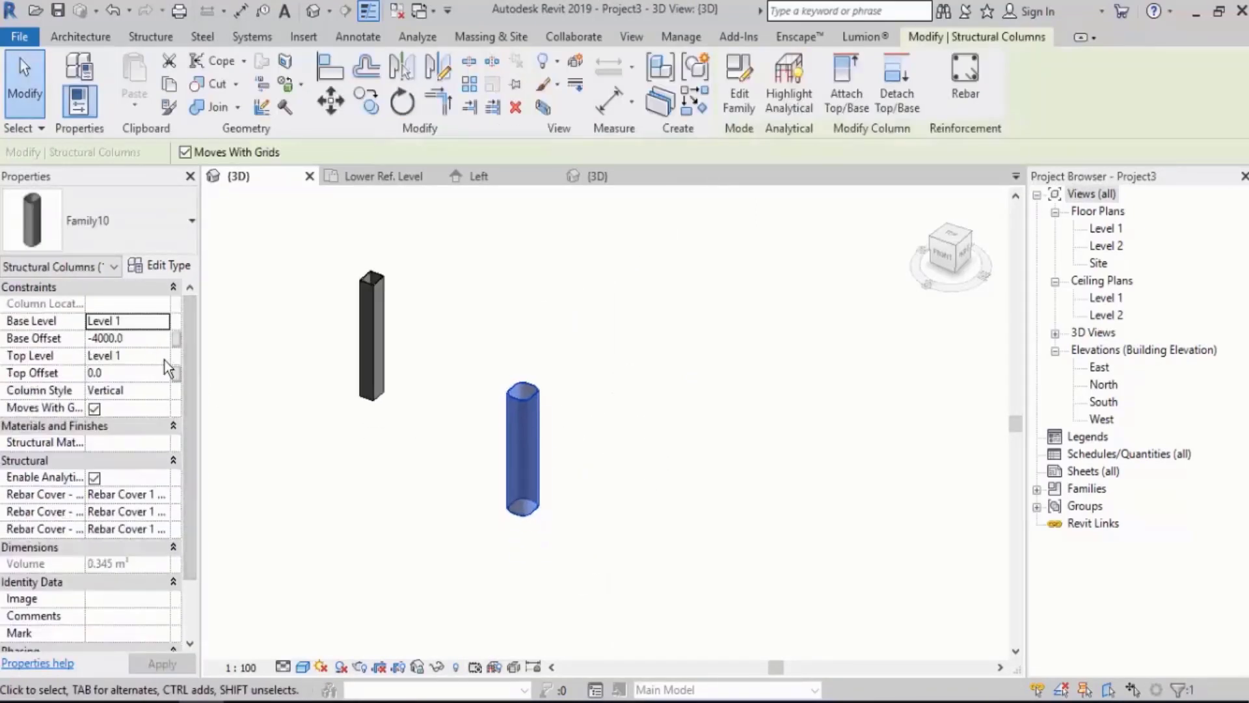
click(165, 361)
click(122, 384)
click(131, 341)
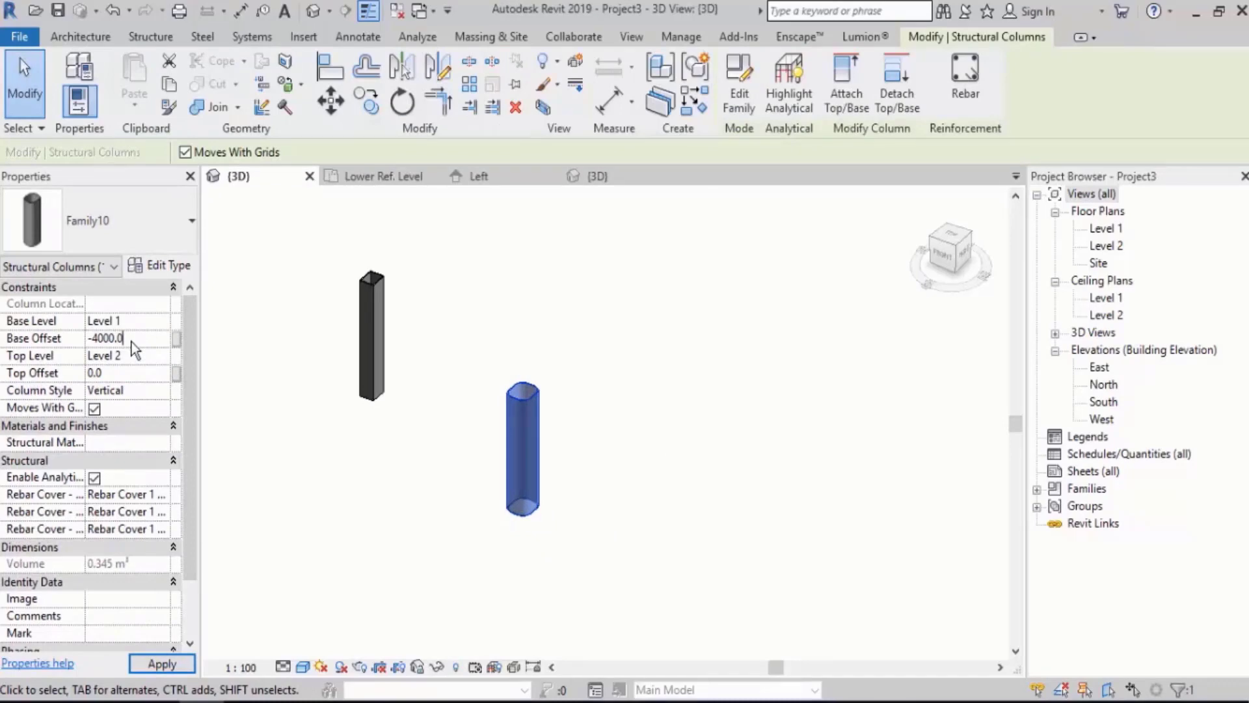
click(67, 336)
text(0)
click(563, 394)
- Set the Depth and Width type parameters of the placed rounded column to 1500 each, applying each change
click(531, 310)
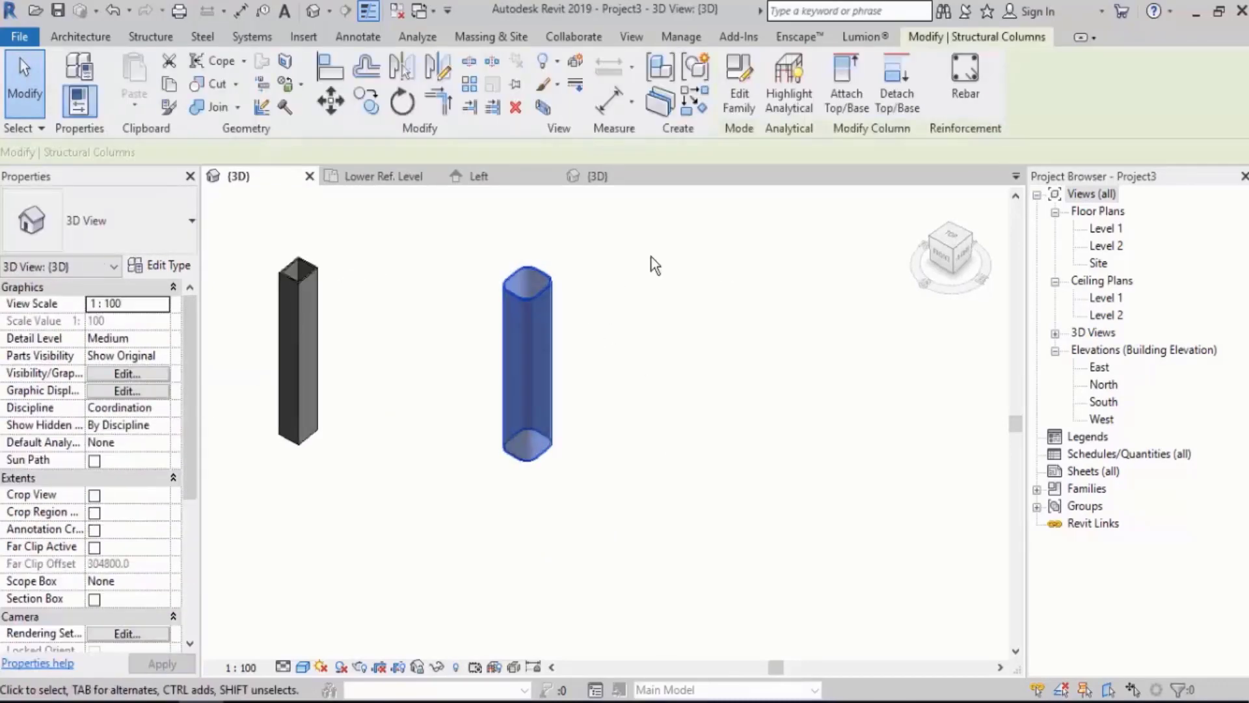
shift+middle_drag(654, 263, 572, 296)
click(161, 265)
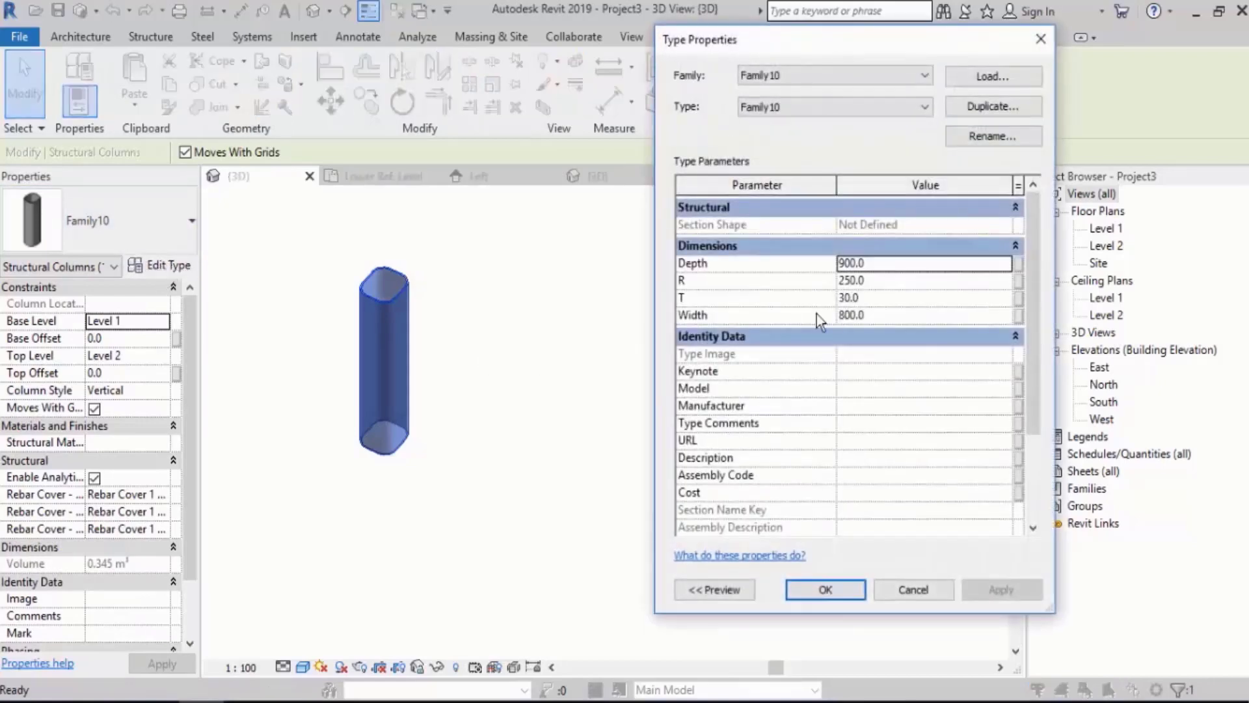
click(896, 265)
text(1500)
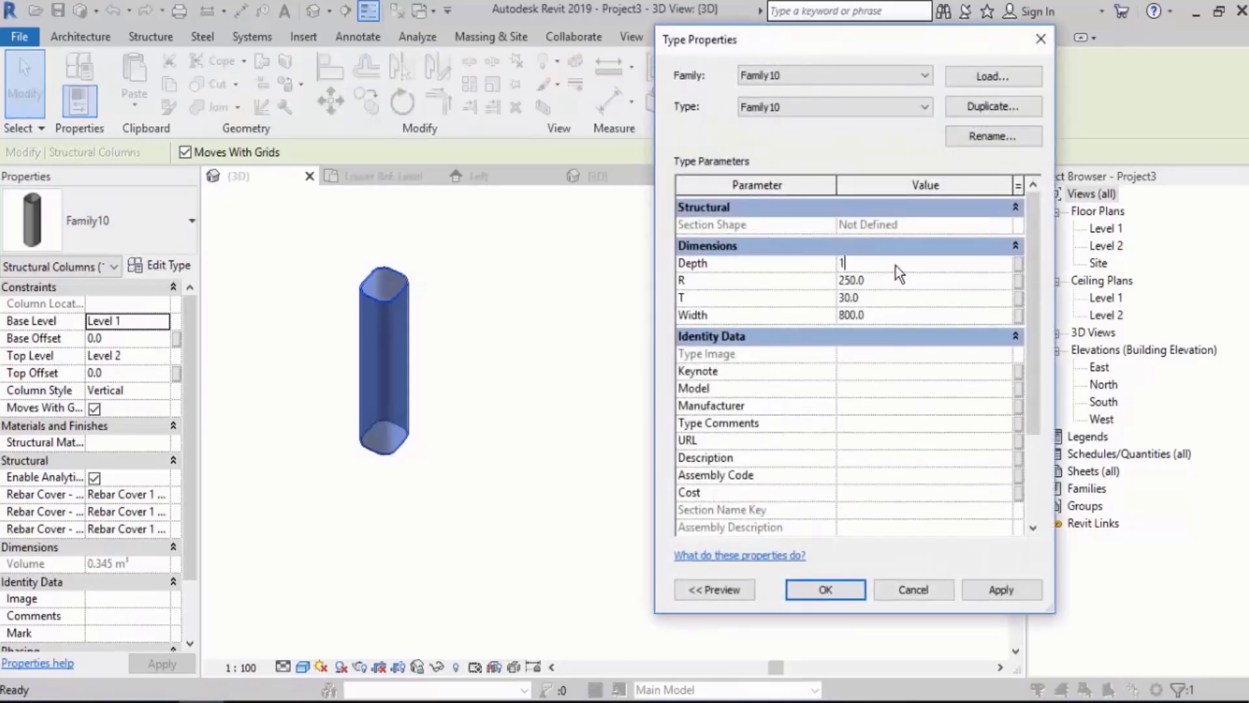
click(1018, 590)
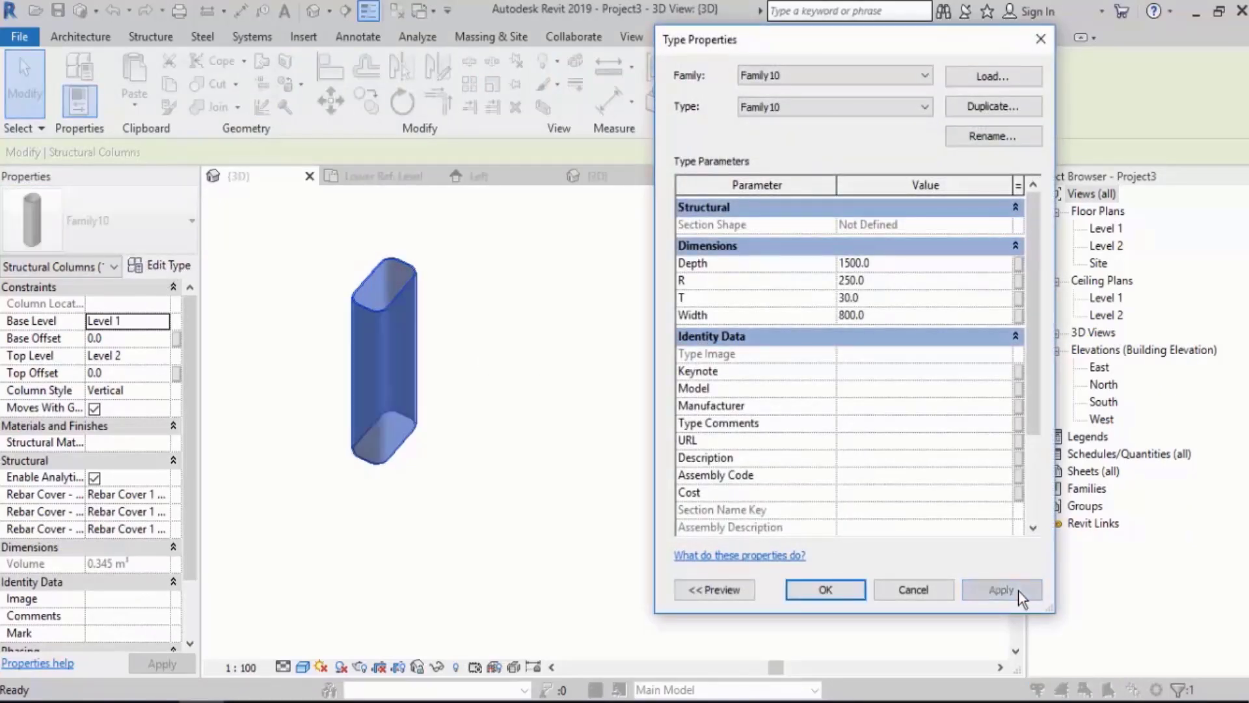
click(881, 316)
text(150)
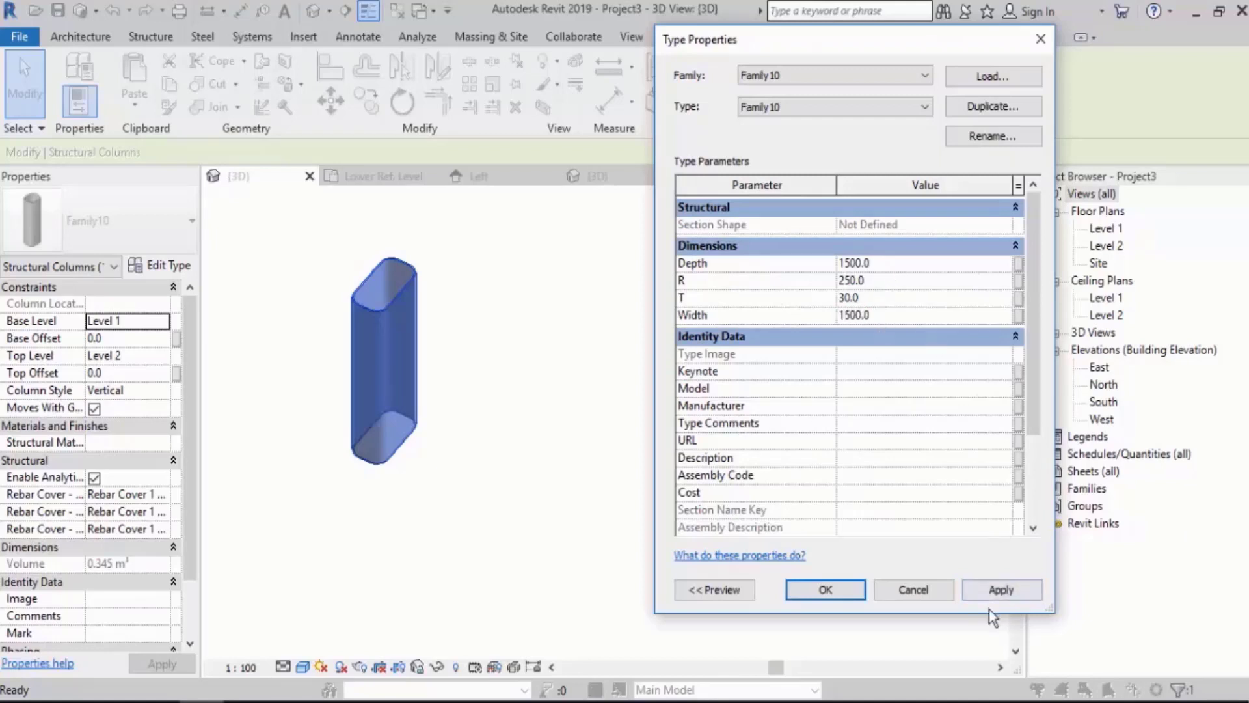
click(996, 594)
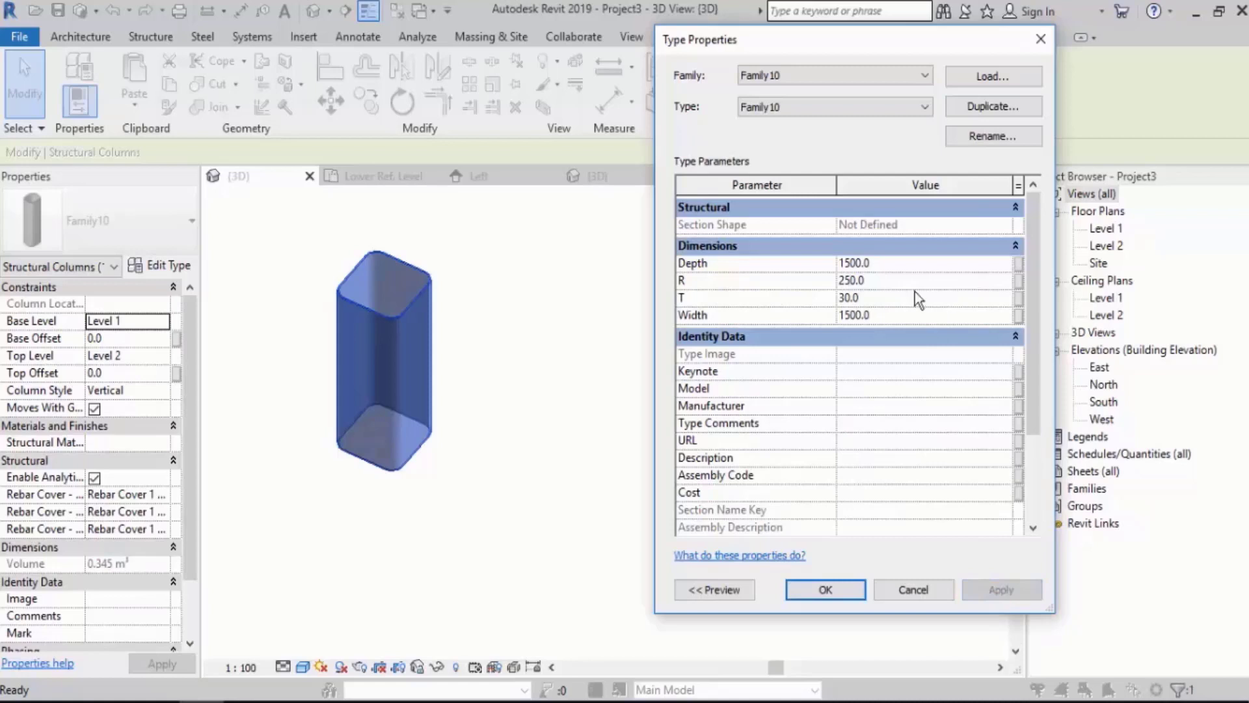
- Set the column type's wall thickness T to 100, apply and accept the type properties, and inspect the column in 3D
click(890, 287)
click(884, 301)
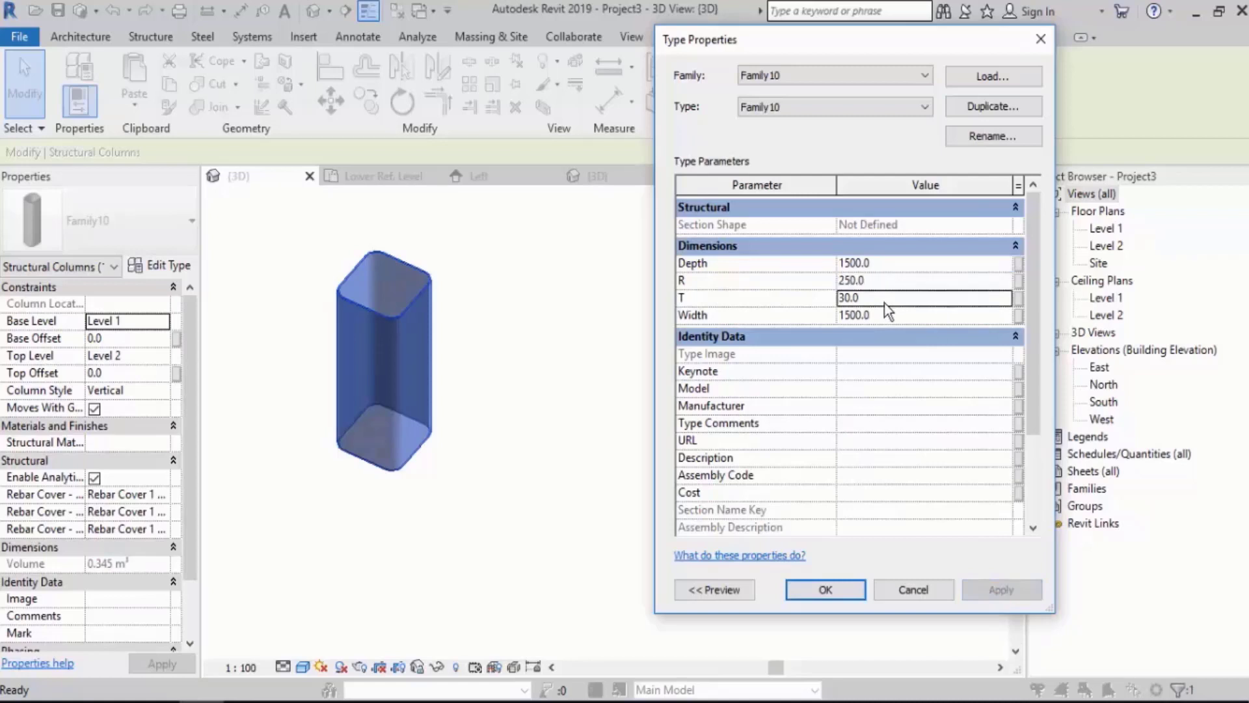
text(10)
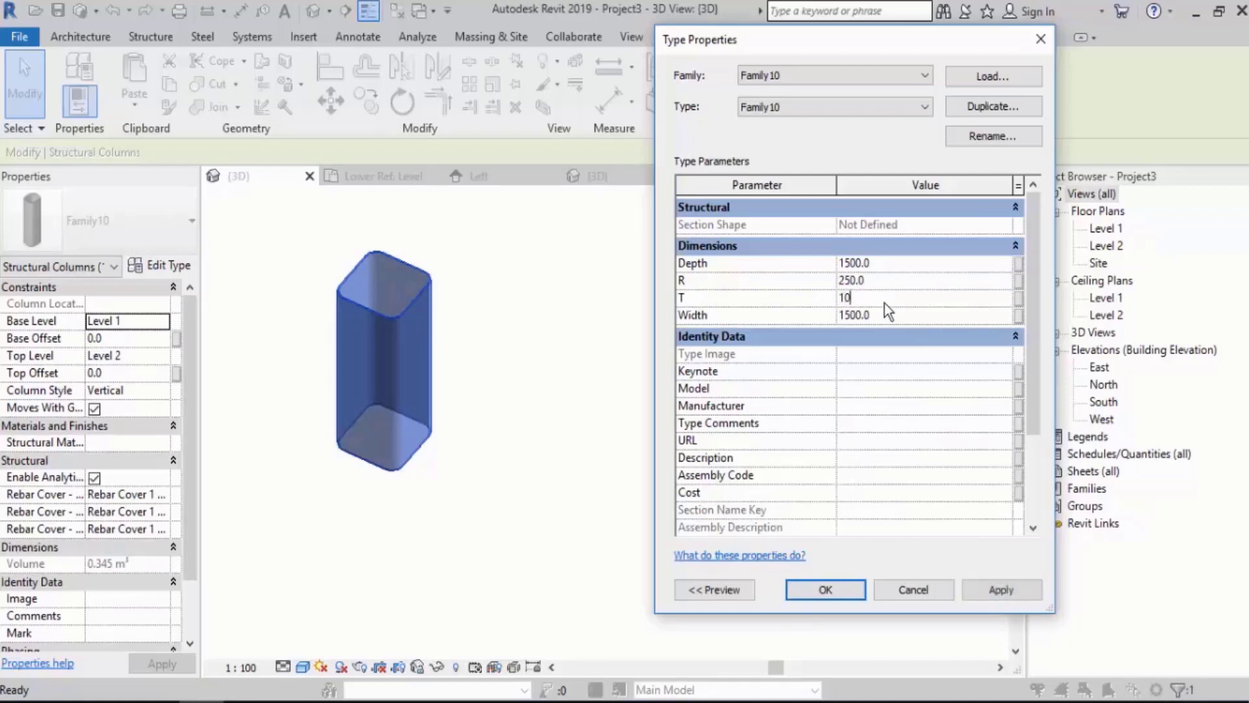
click(1001, 583)
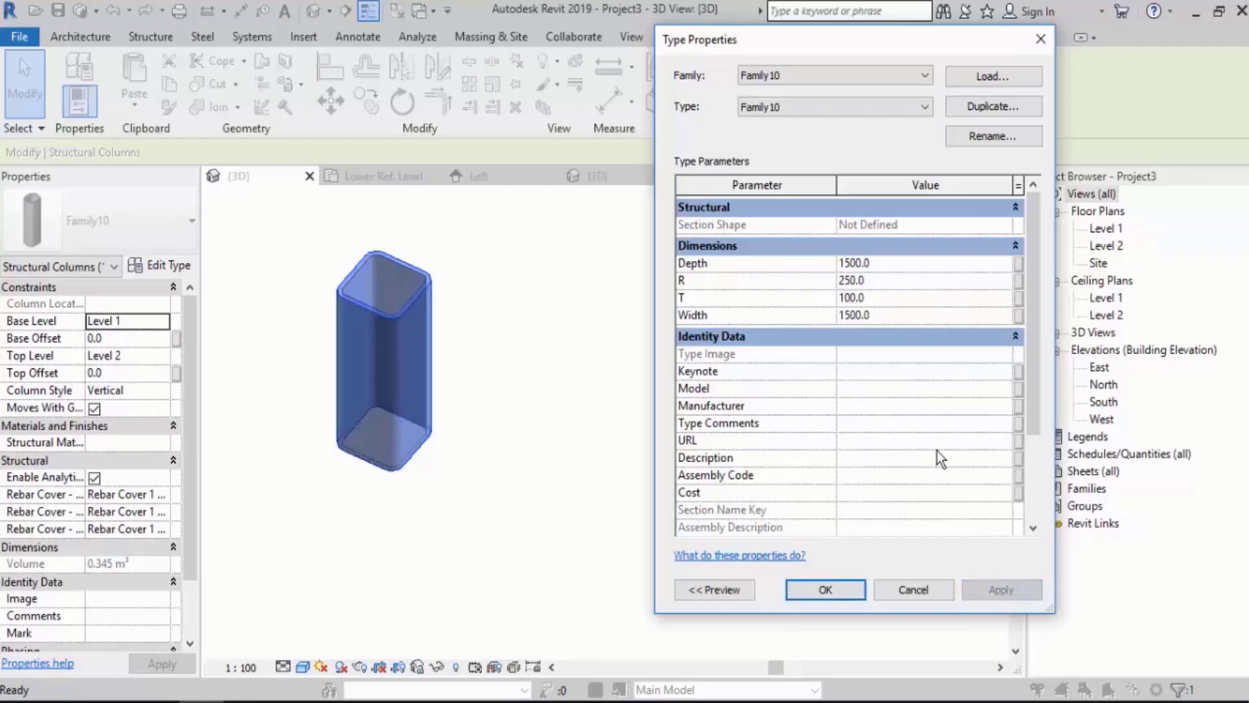
click(817, 587)
click(510, 382)
scroll(364, 257, up, 3)
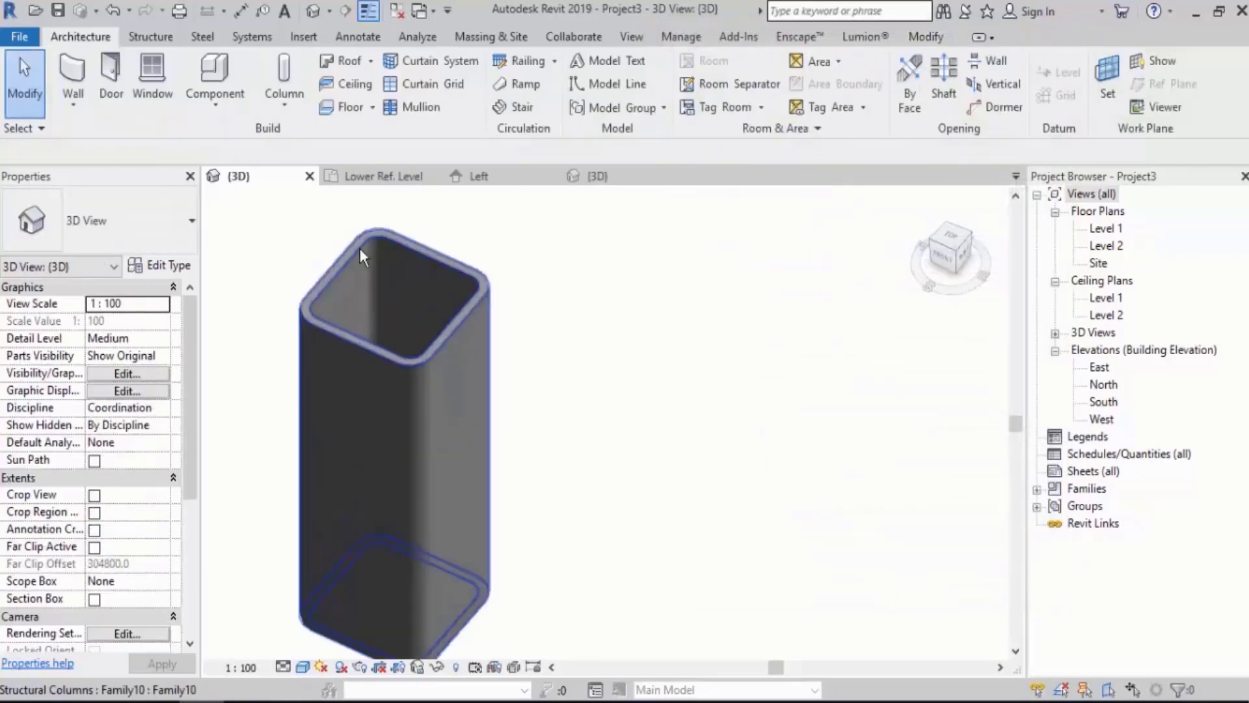
scroll(635, 357, down, 2)
shift+middle_drag(646, 362, 671, 295)
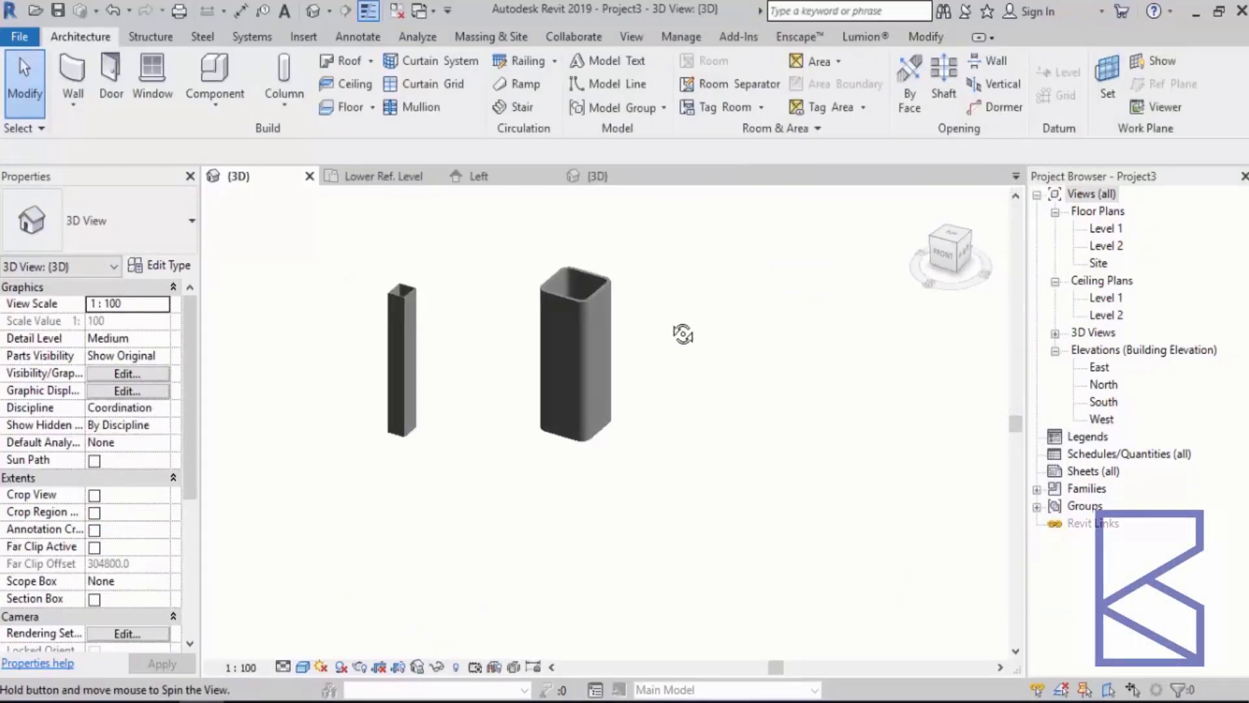